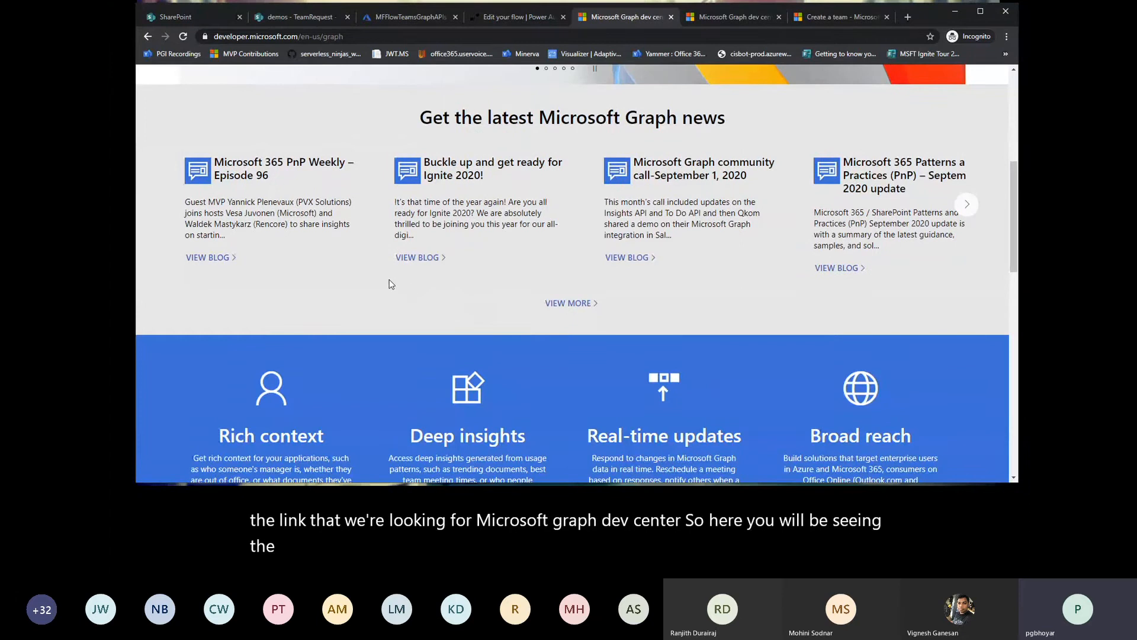
Step: Look through the Microsoft Graph dev center page's news, feature overview and supported languages and platforms sections
scroll(383, 287, down, 3)
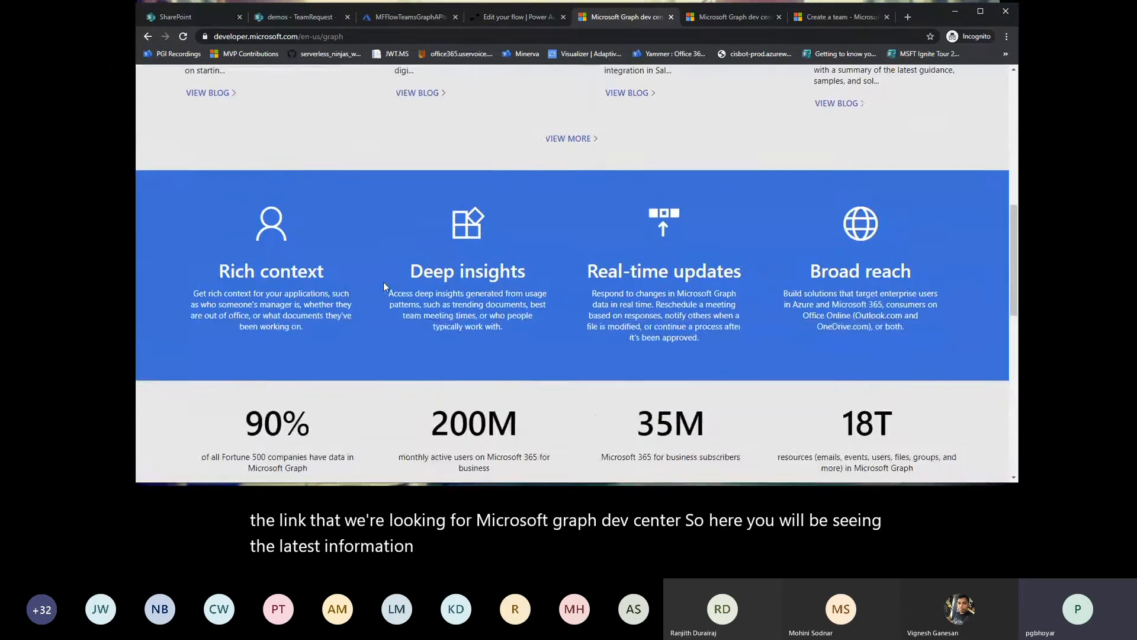
scroll(383, 286, up, 4)
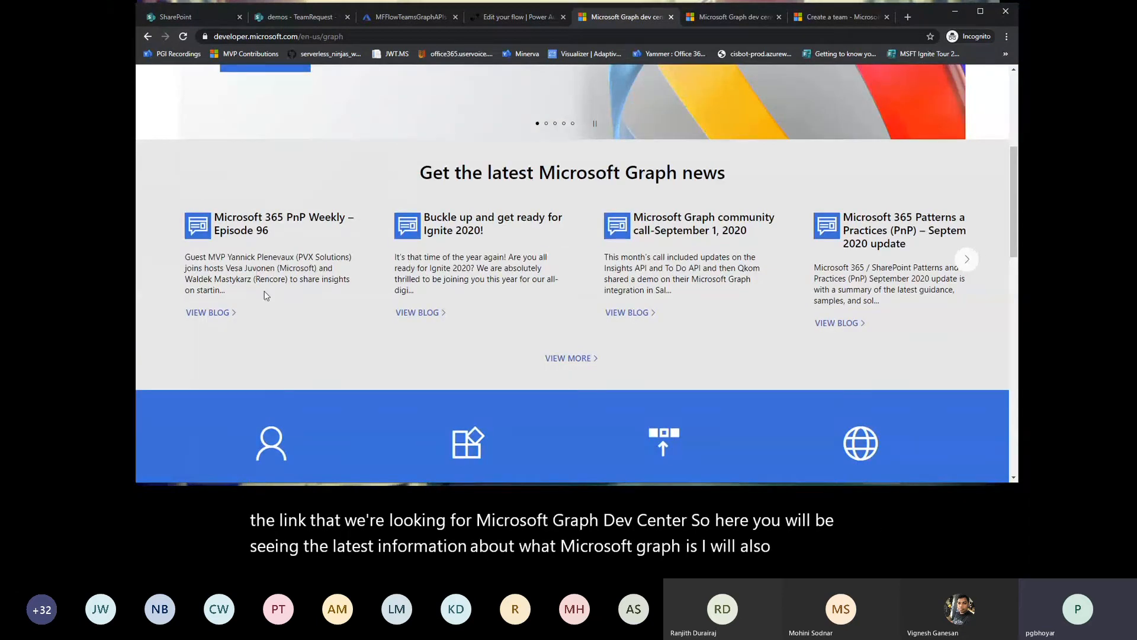
scroll(332, 322, down, 10)
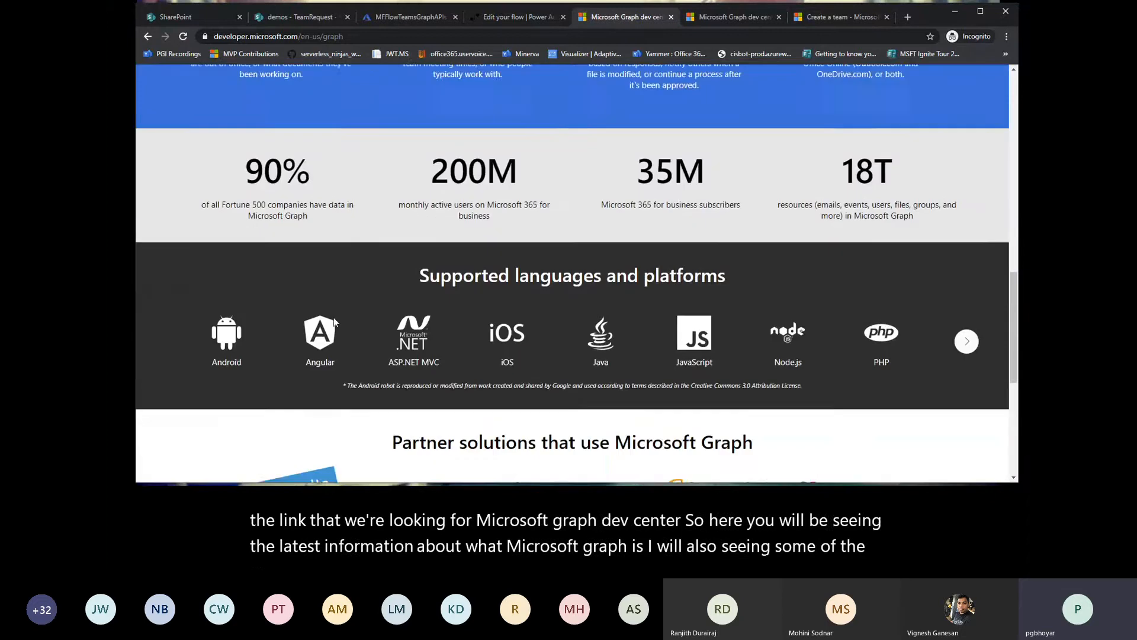
scroll(335, 322, down, 2)
scroll(336, 322, up, 10)
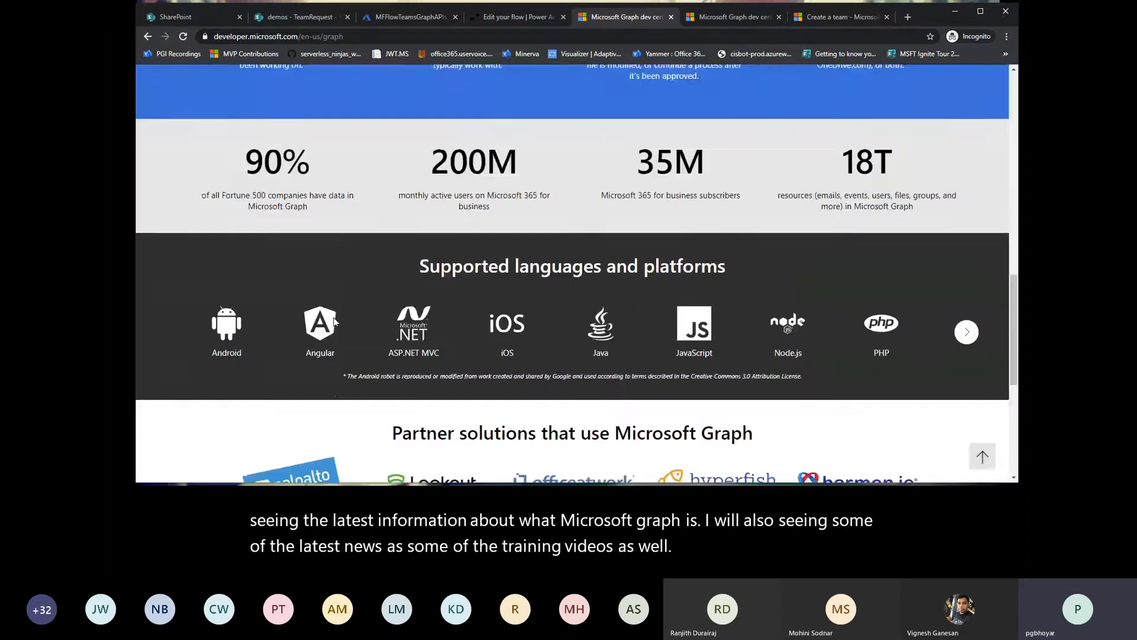
scroll(335, 321, up, 5)
Step: Open the "Use the Microsoft Graph API" article from the Google results and expand Teamwork under the v1.0 reference
click(148, 37)
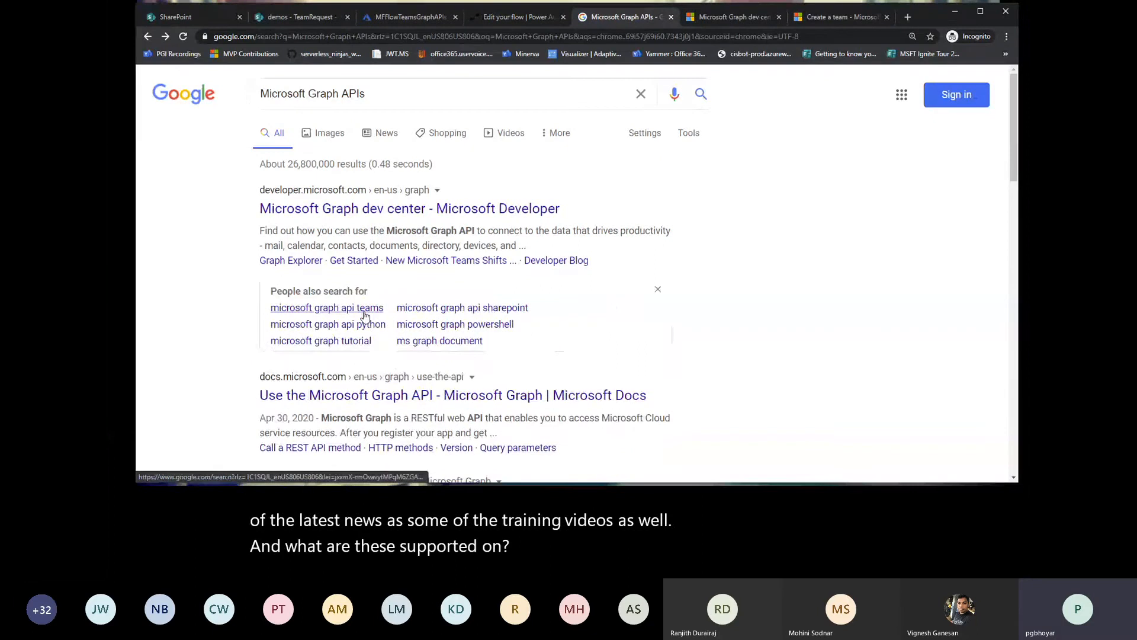
click(344, 395)
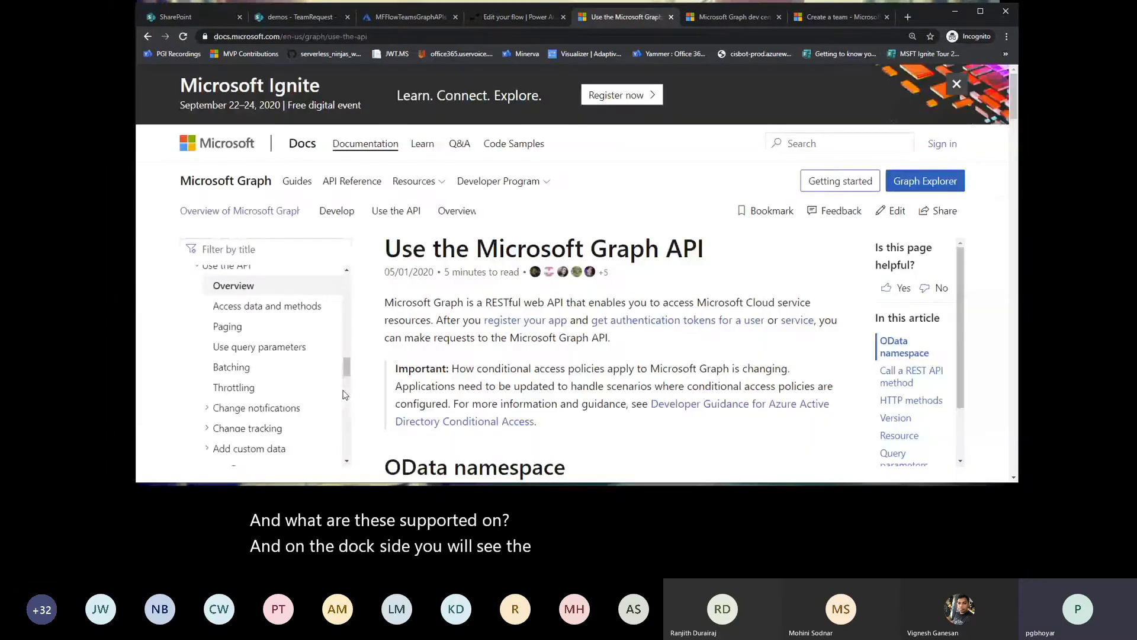
scroll(263, 368, down, 3)
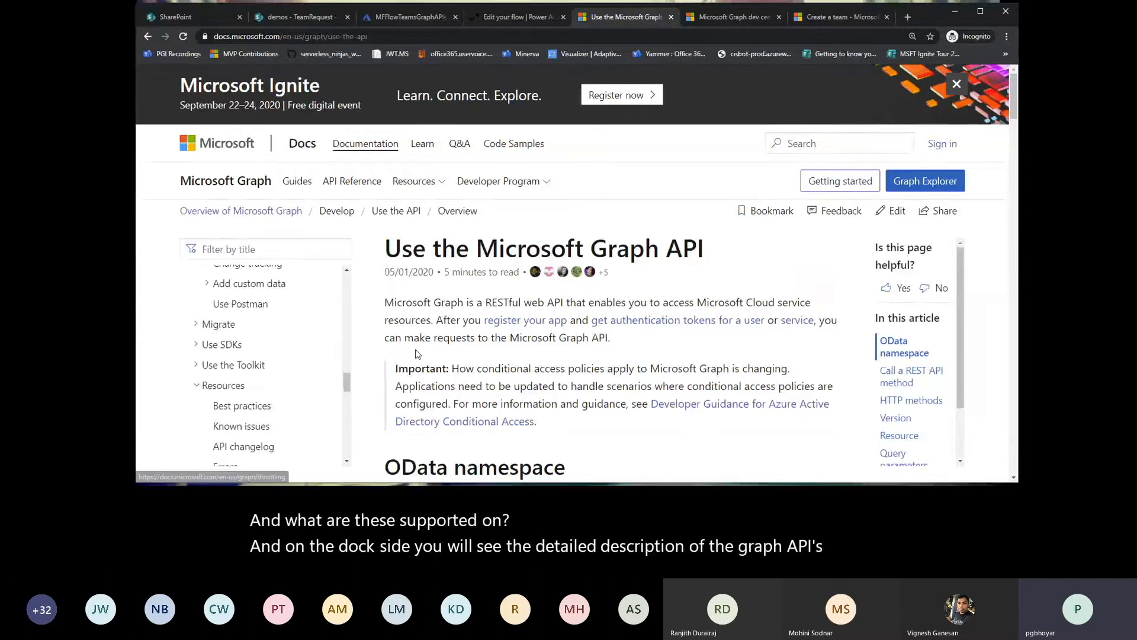
scroll(262, 368, down, 5)
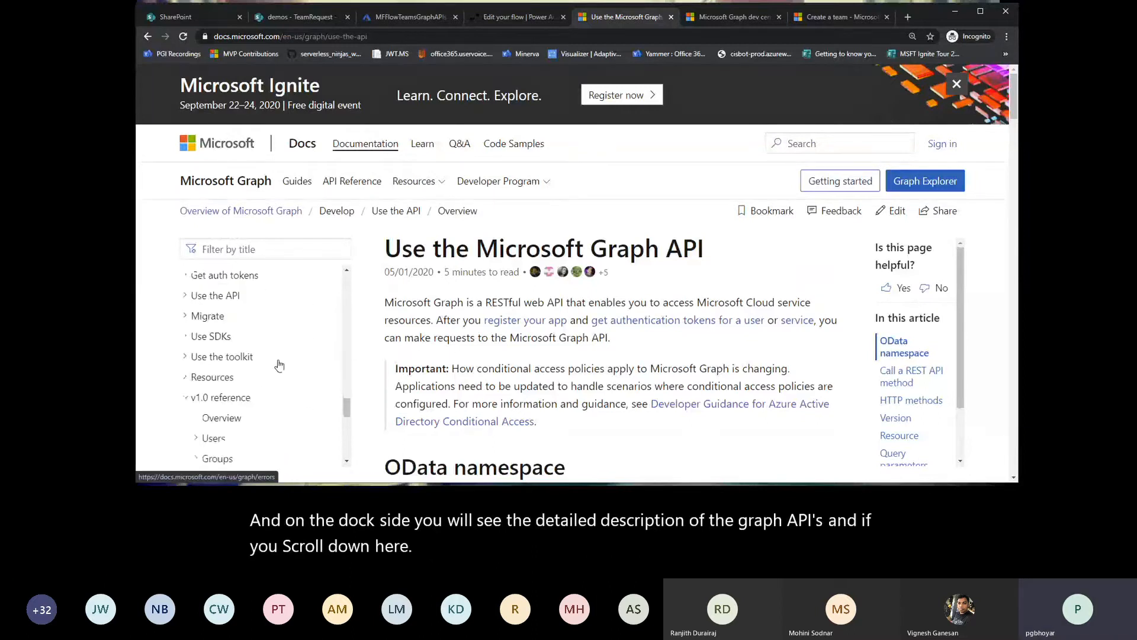
scroll(259, 362, down, 3)
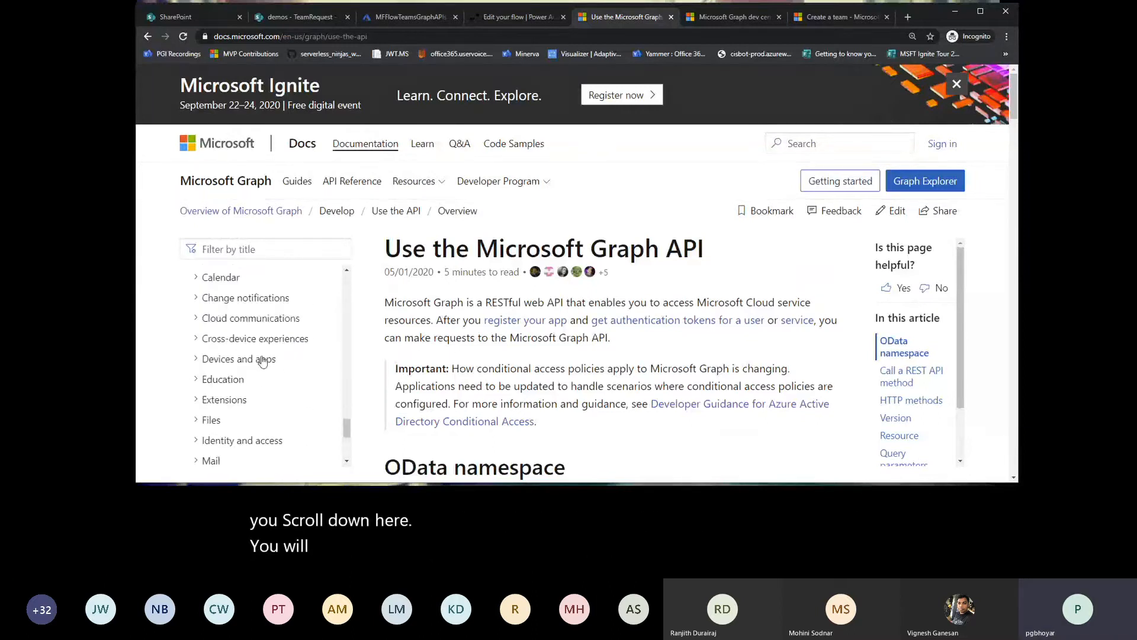
scroll(263, 362, down, 3)
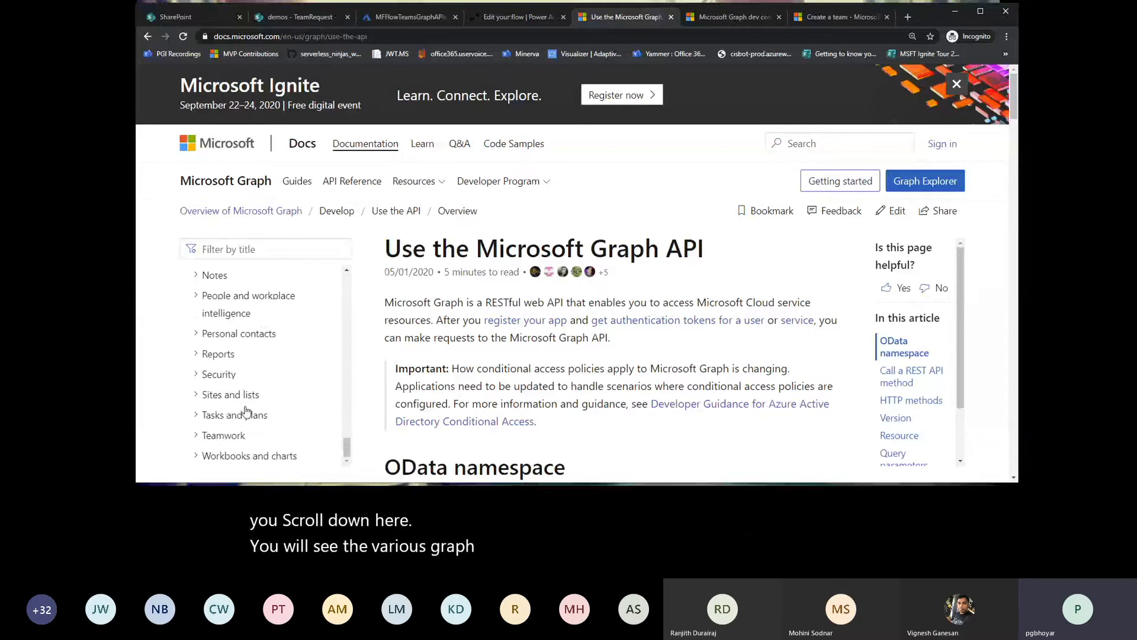
click(196, 437)
scroll(244, 414, down, 3)
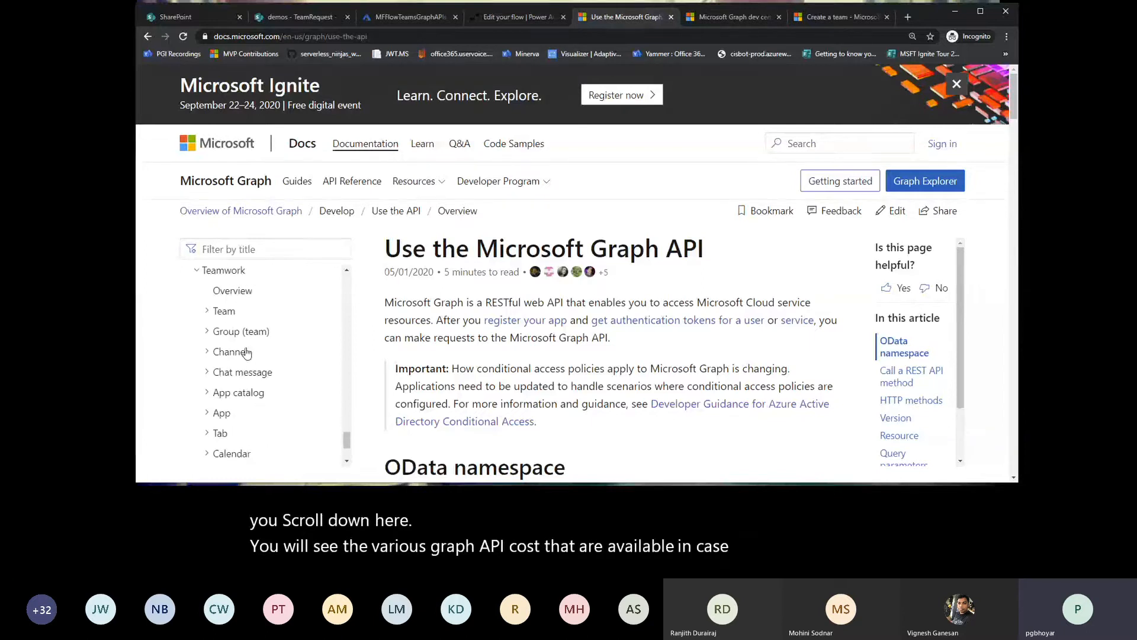
Step: Open the Team resource type reference under Teamwork and review its list of methods
click(225, 315)
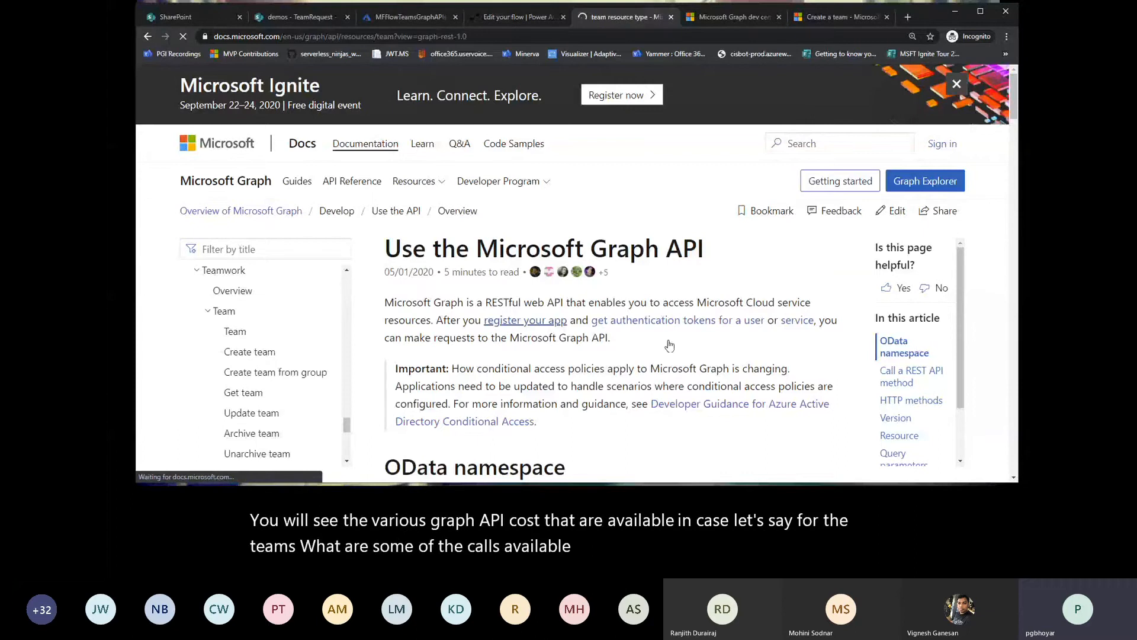
scroll(670, 345, down, 2)
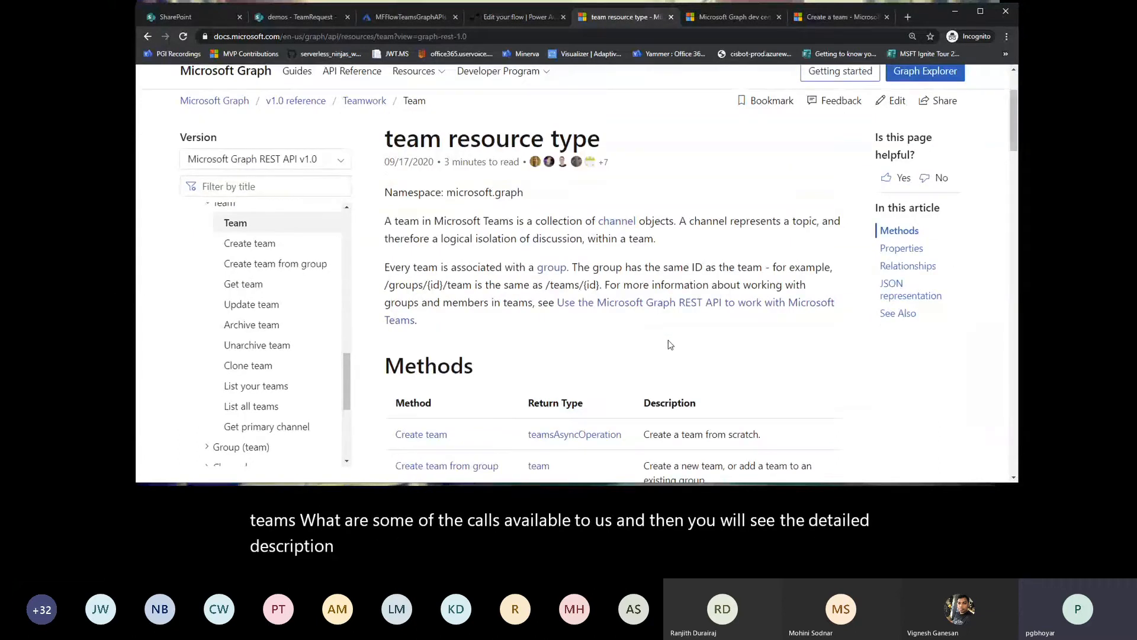
scroll(670, 344, down, 7)
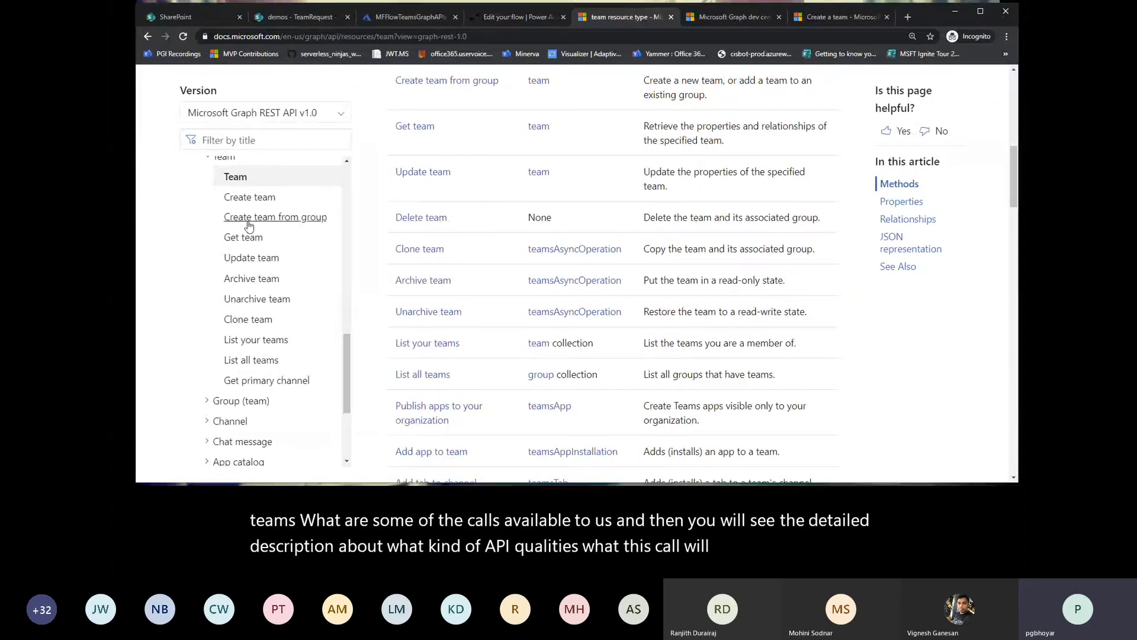
Step: Open the Create team reference and examine its HTTP request, request headers, request body, response, examples and required permissions
click(249, 201)
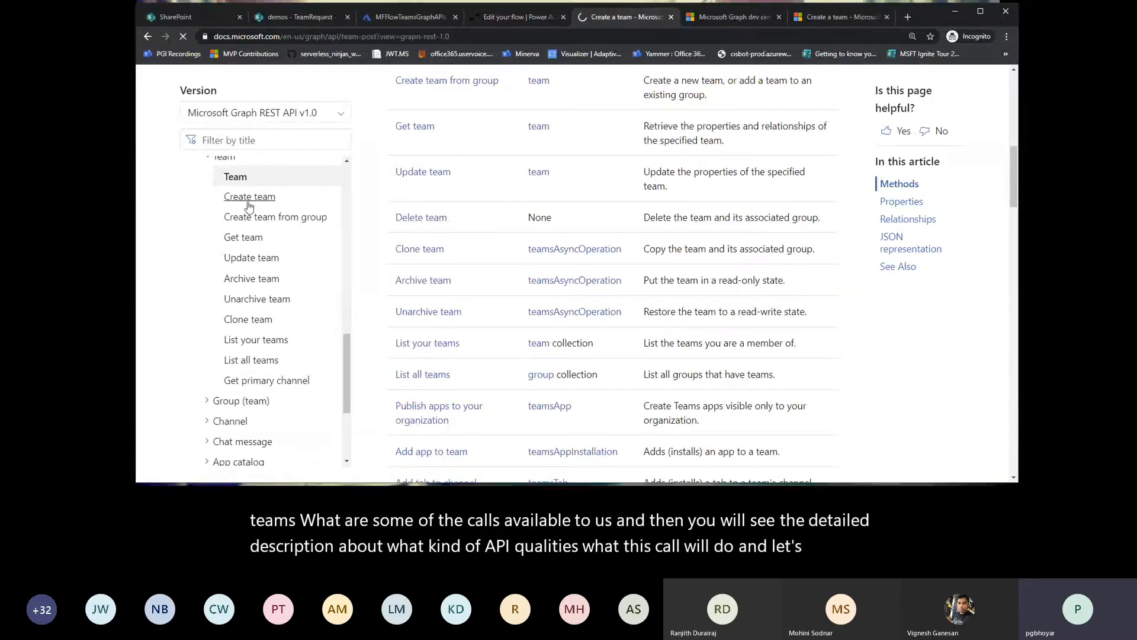
scroll(601, 305, down, 6)
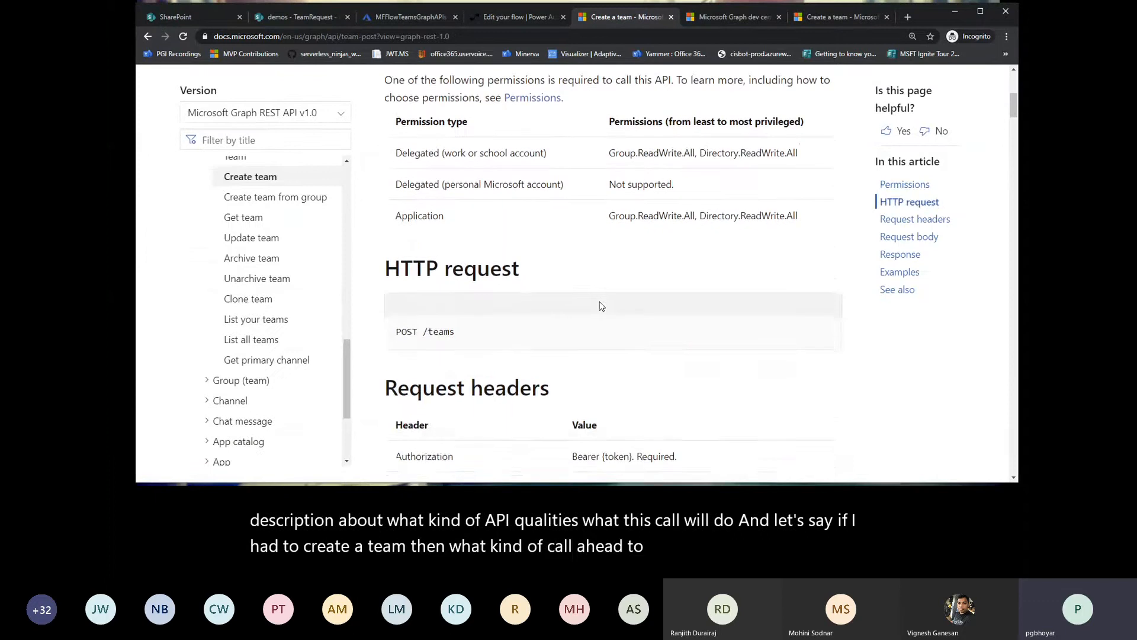
scroll(462, 274, down, 2)
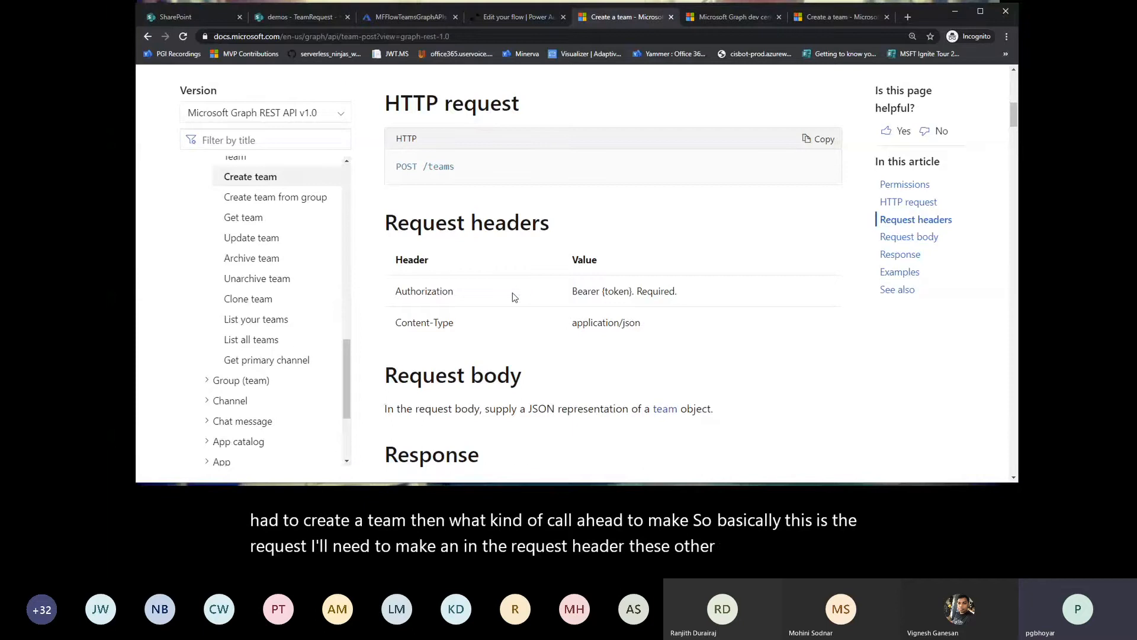
scroll(565, 336, down, 2)
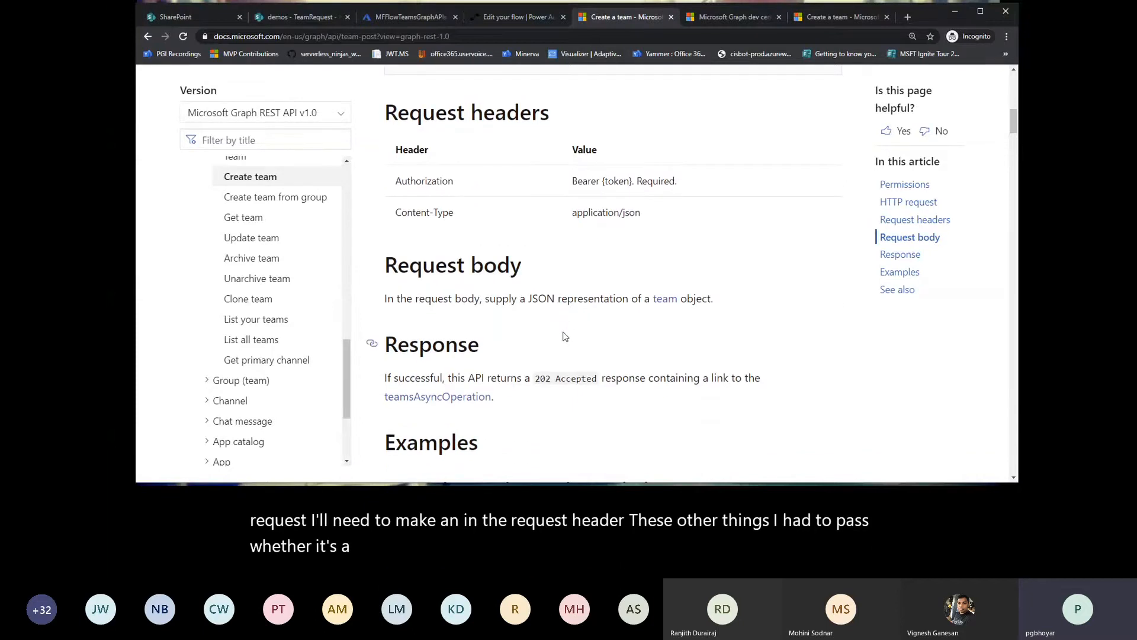
scroll(565, 336, down, 7)
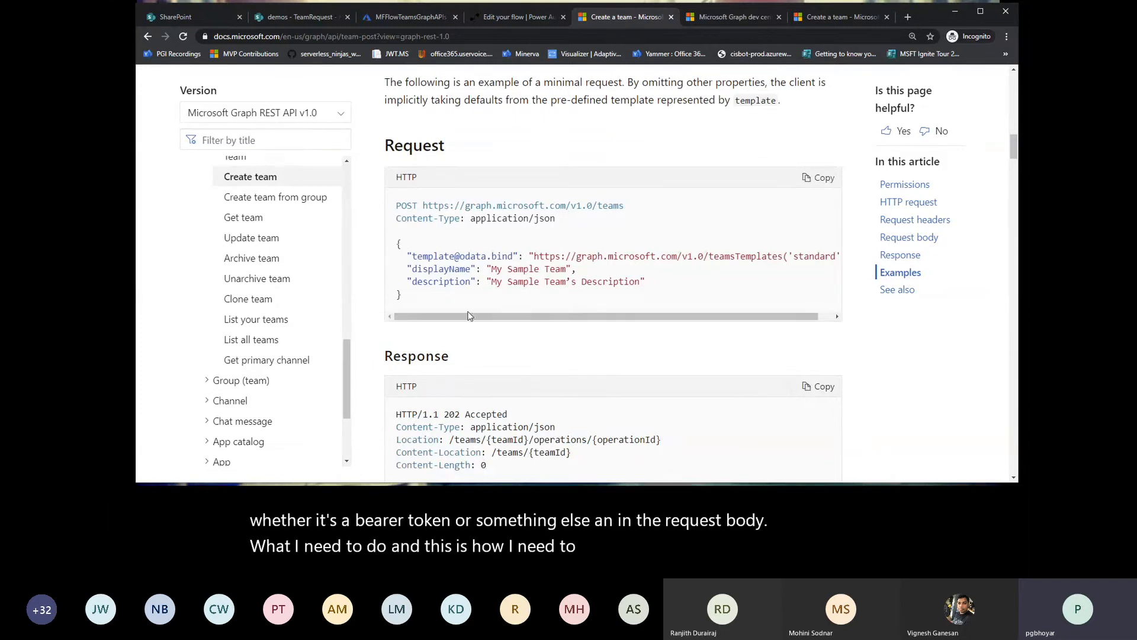
scroll(409, 267, down, 2)
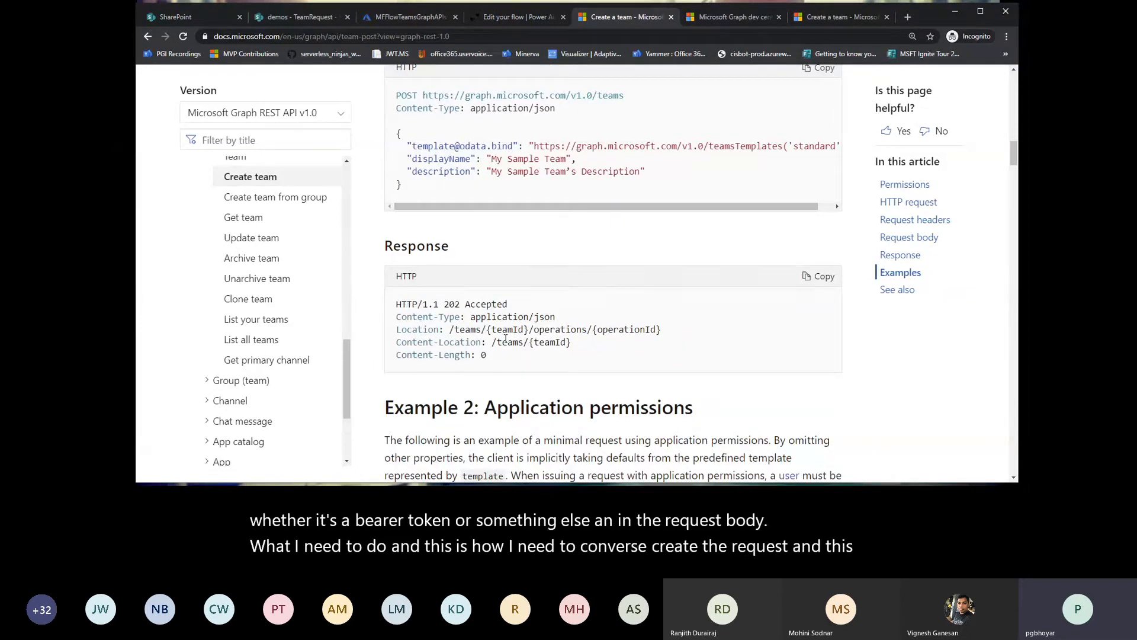
scroll(508, 338, down, 5)
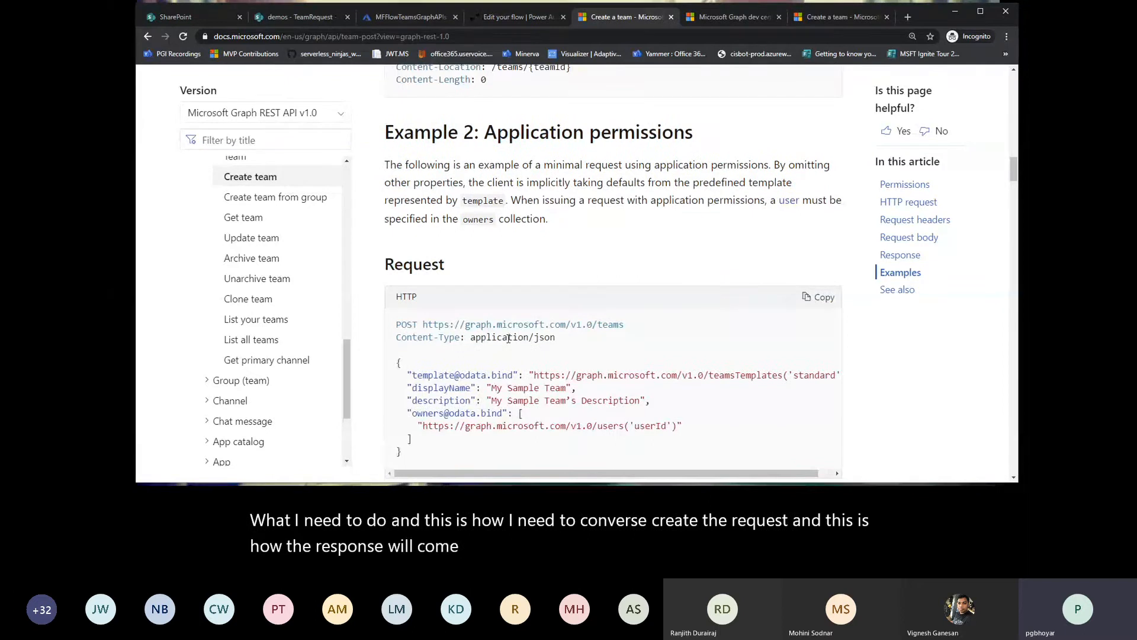
scroll(508, 339, down, 1)
scroll(508, 342, up, 18)
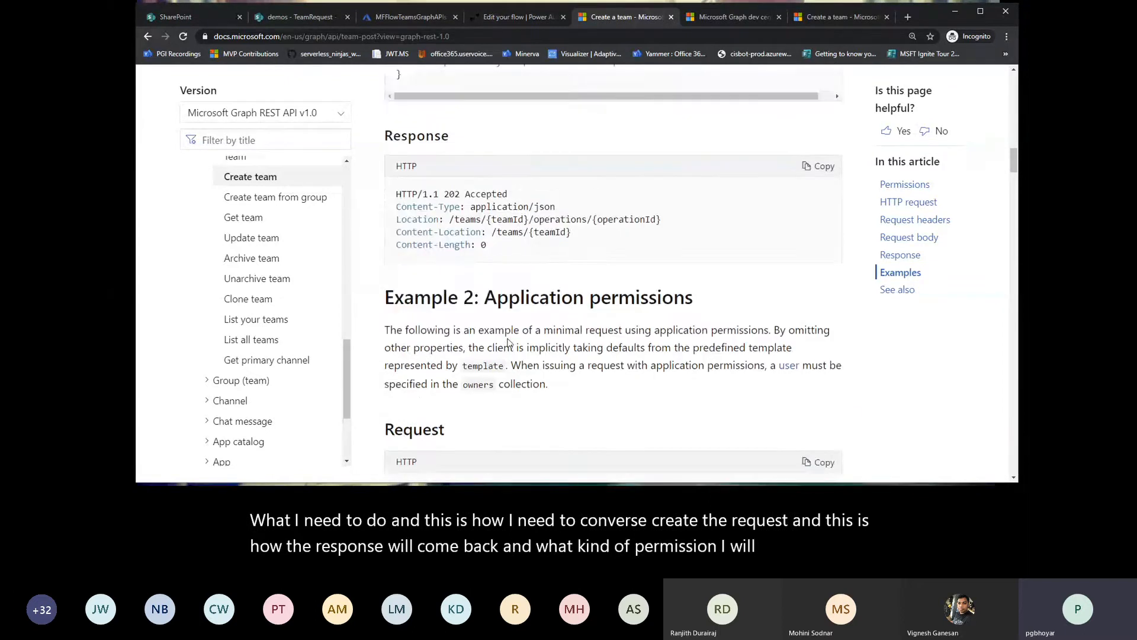
scroll(508, 342, up, 3)
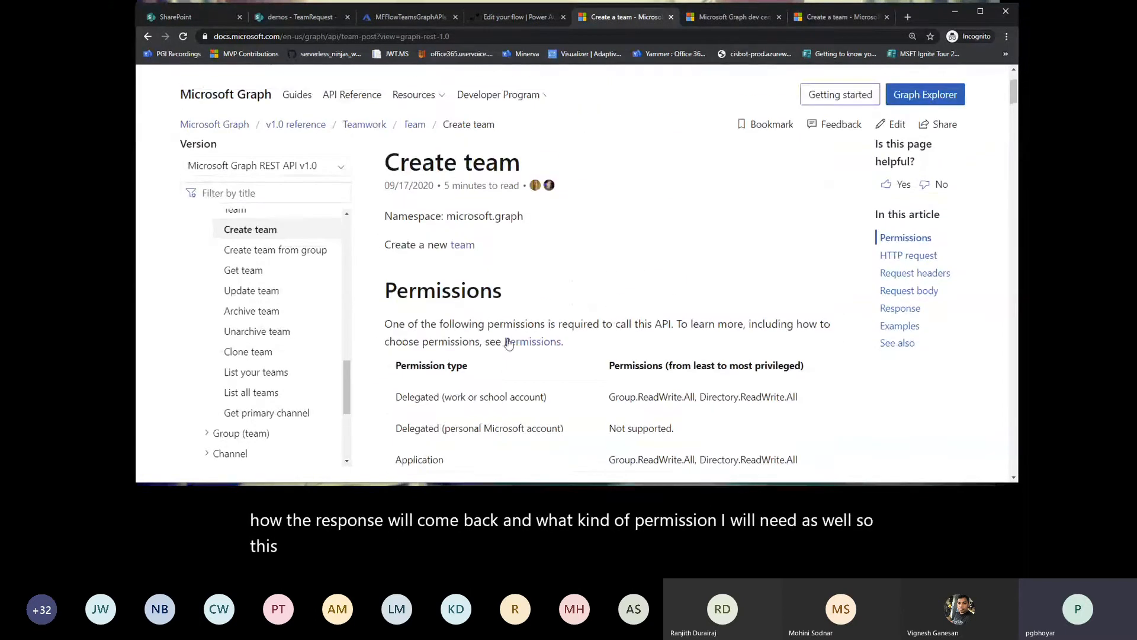
scroll(508, 343, up, 2)
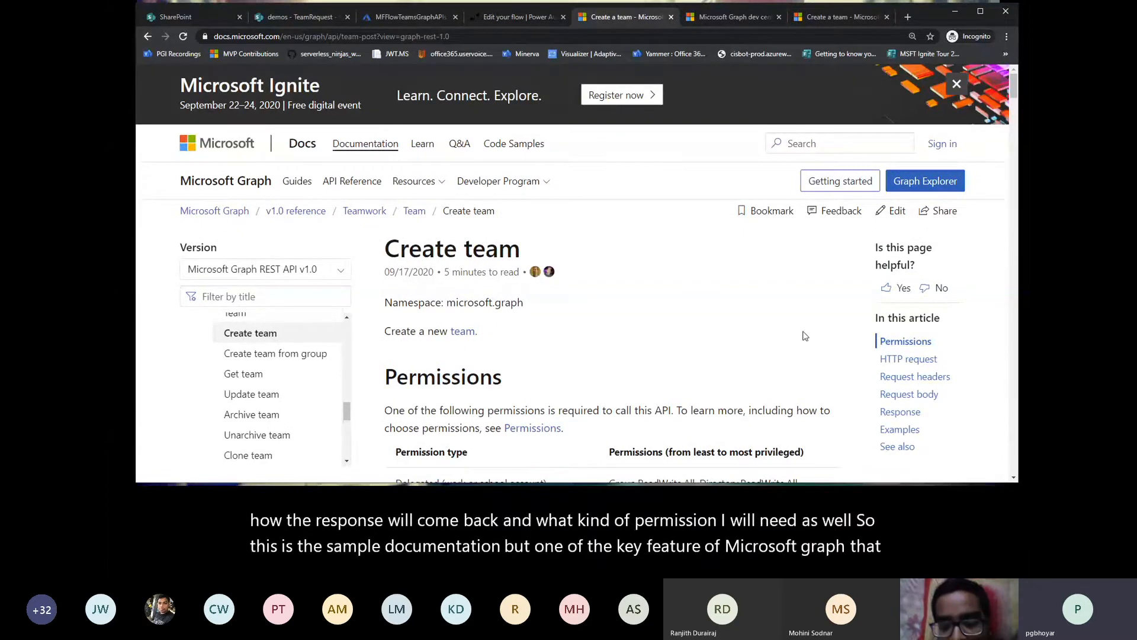
Step: Open Graph Explorer from the documentation and run the "my profile" sample query against the sample account
click(915, 185)
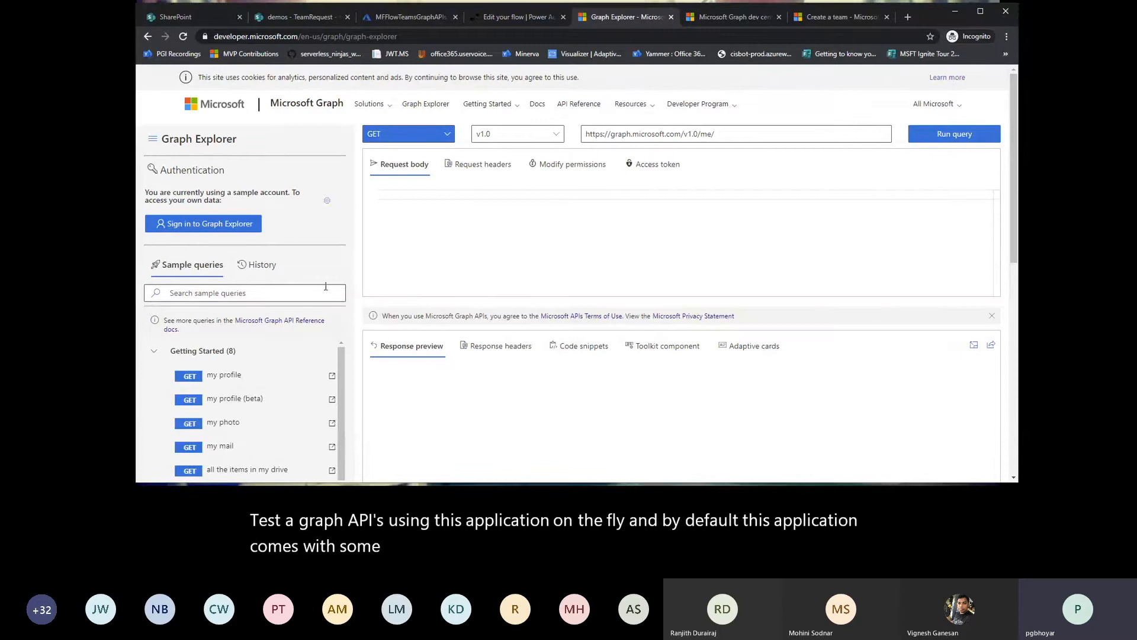
click(190, 377)
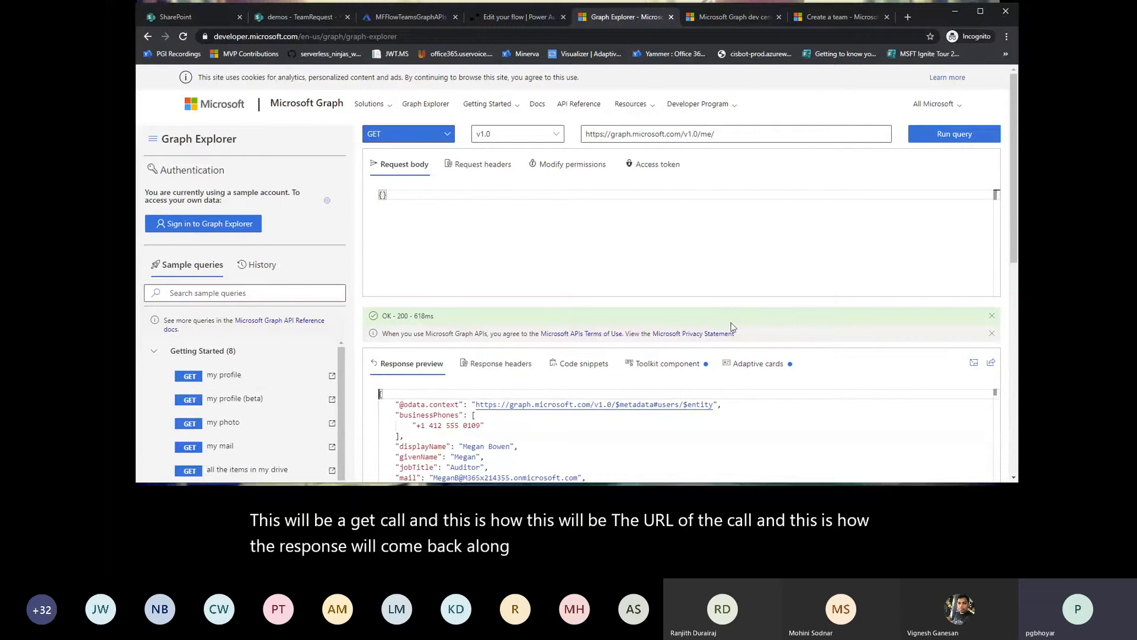
Step: Review the full profile response and the sample query categories available in Graph Explorer
drag(1012, 220, 992, 350)
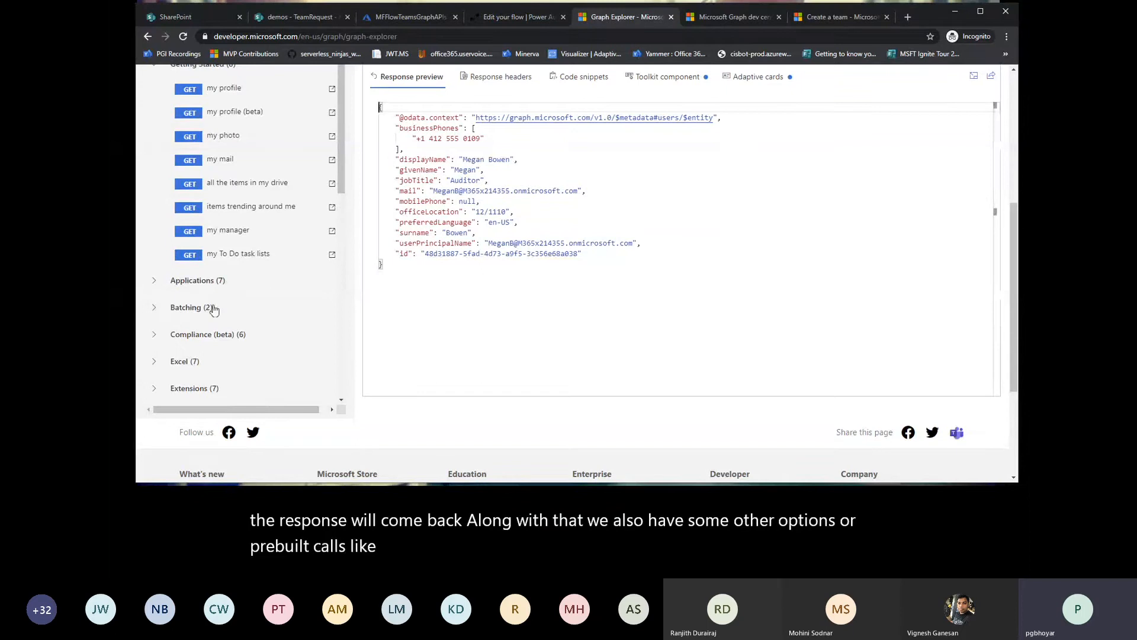
mouse_move(340, 176)
mouse_down()
mouse_move(353, 366)
mouse_move(349, 178)
mouse_up()
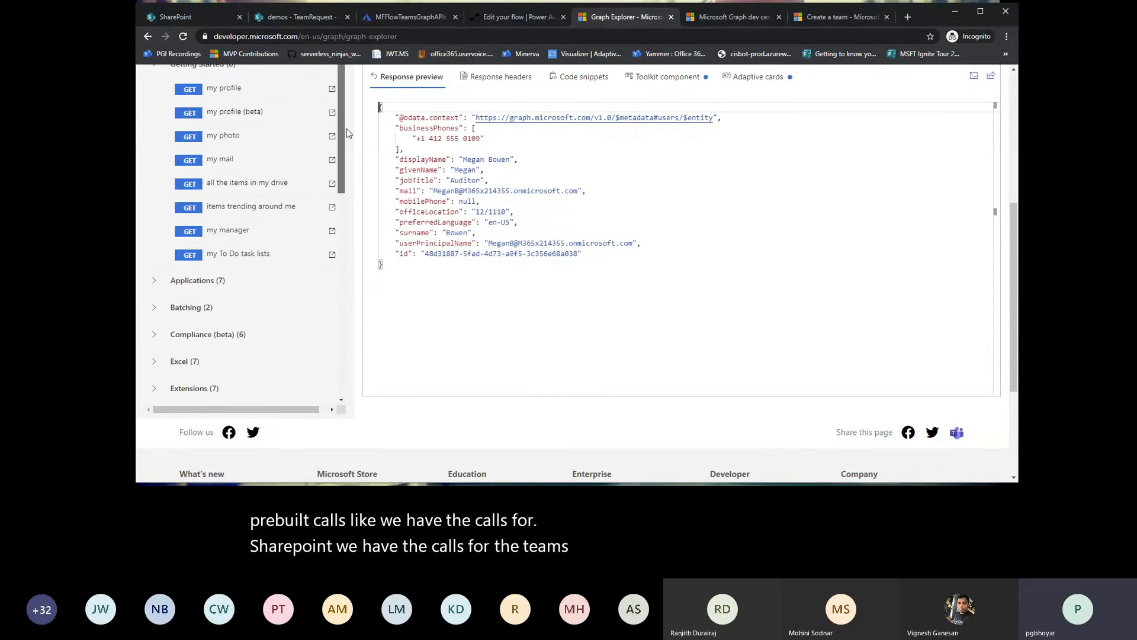
drag(1010, 253, 1011, 118)
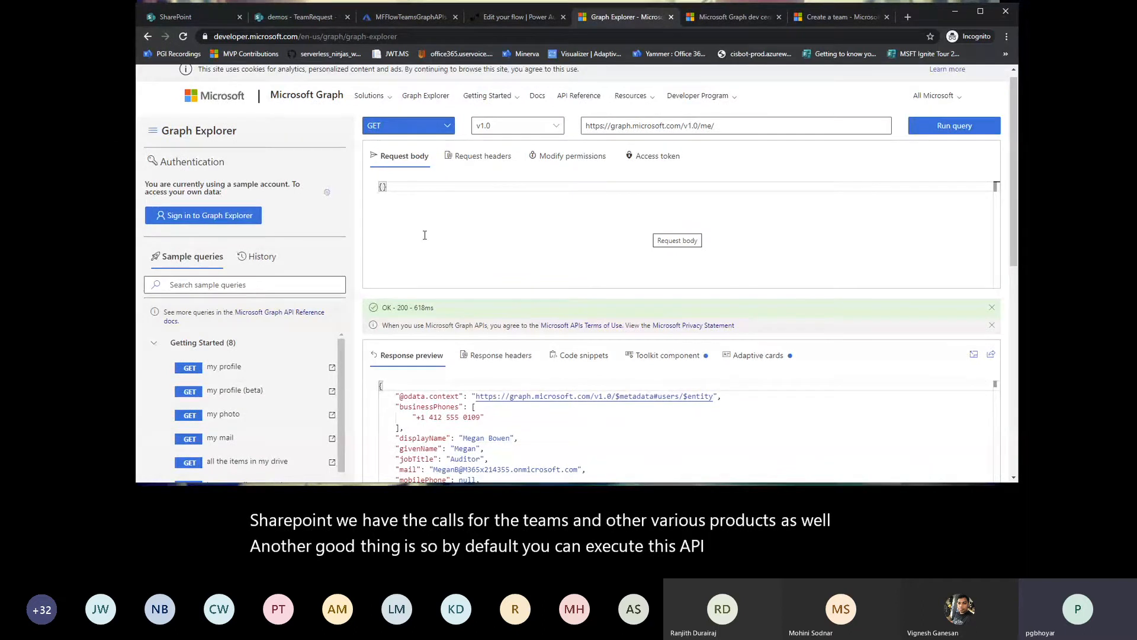
Step: Sign in to Graph Explorer with the listed Microsoft account, run the "my profile" query and review its response
click(203, 215)
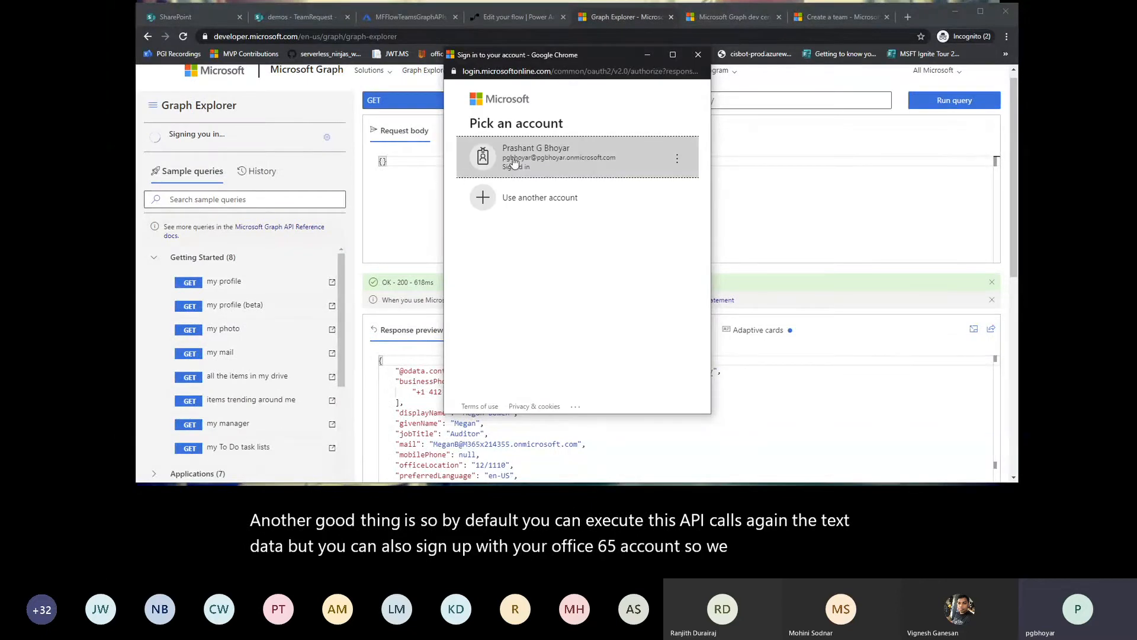
click(514, 161)
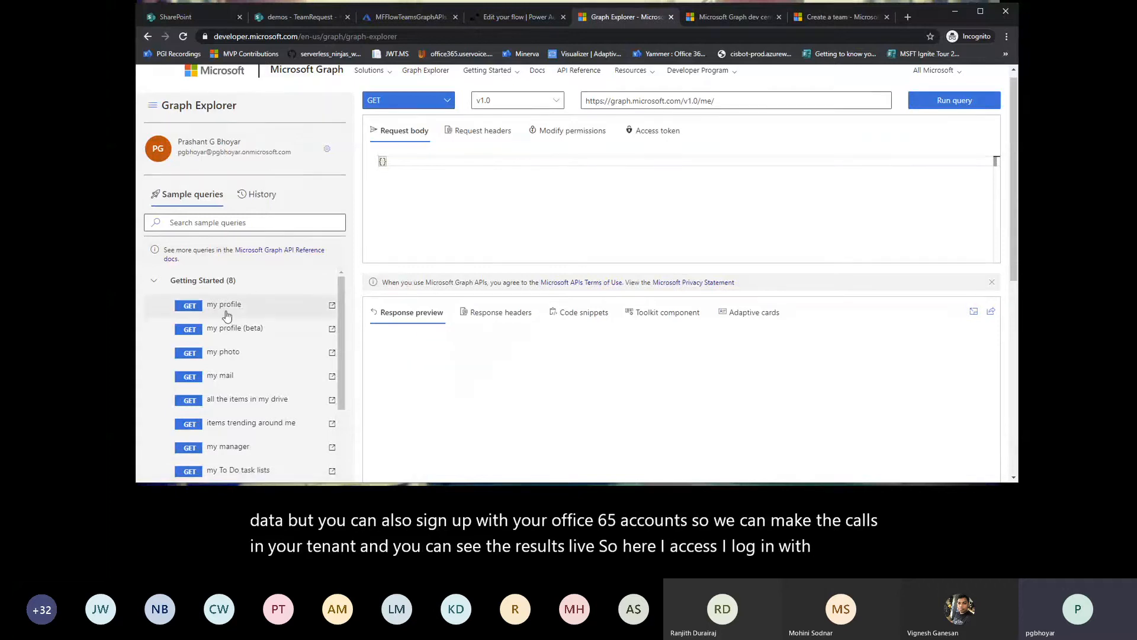
click(226, 312)
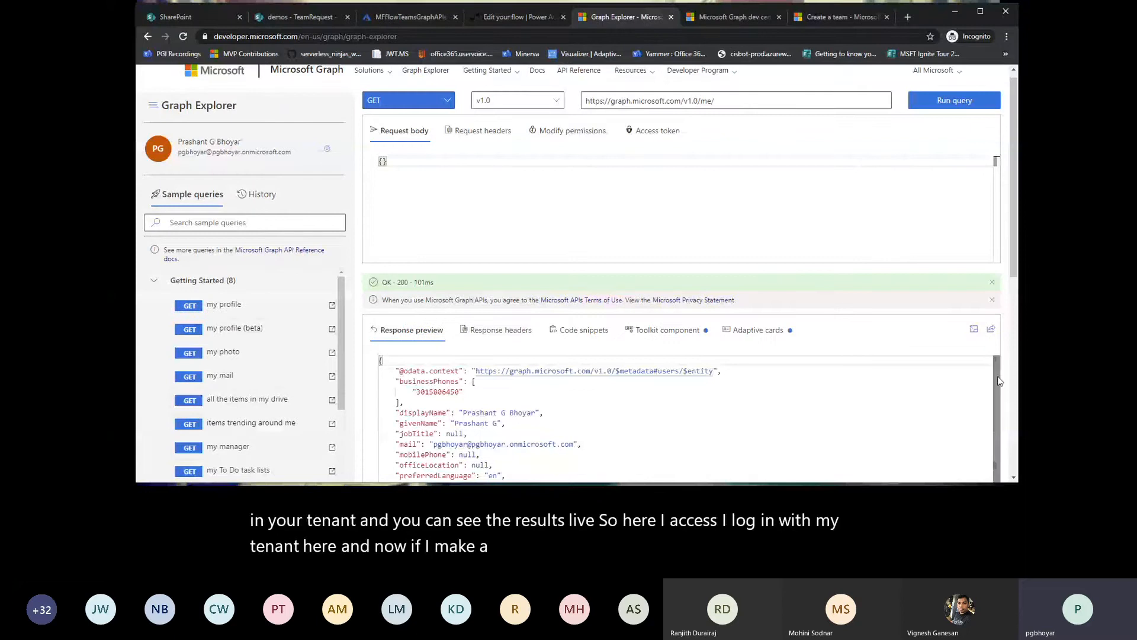
scroll(999, 380, down, 1)
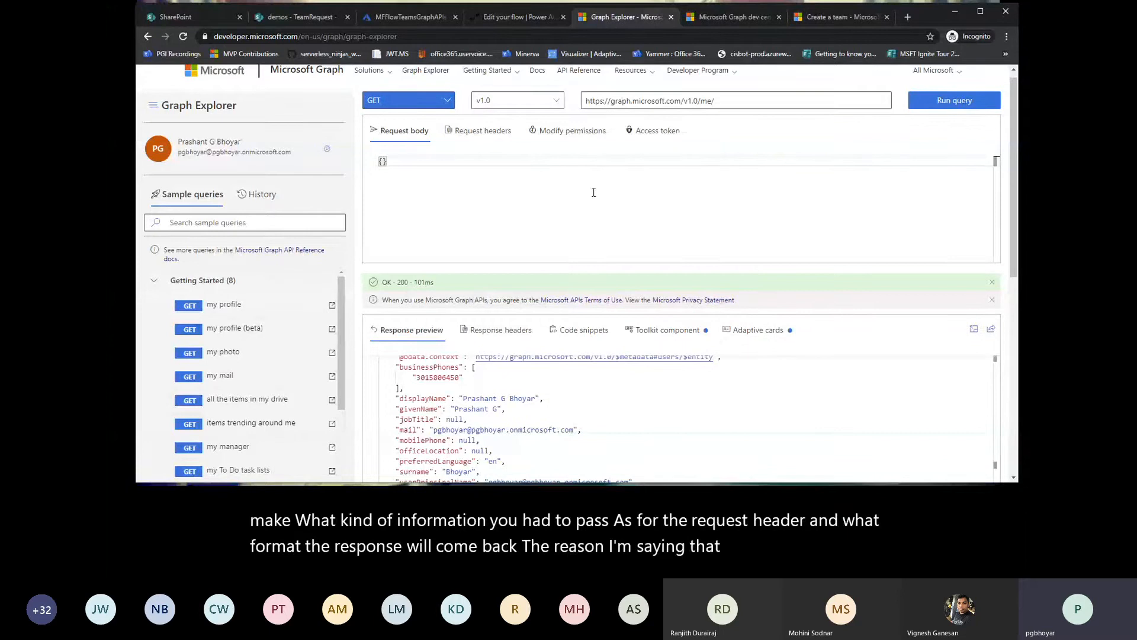
Step: Switch to the Power Automate flow being edited and return to Graph Explorer
click(518, 24)
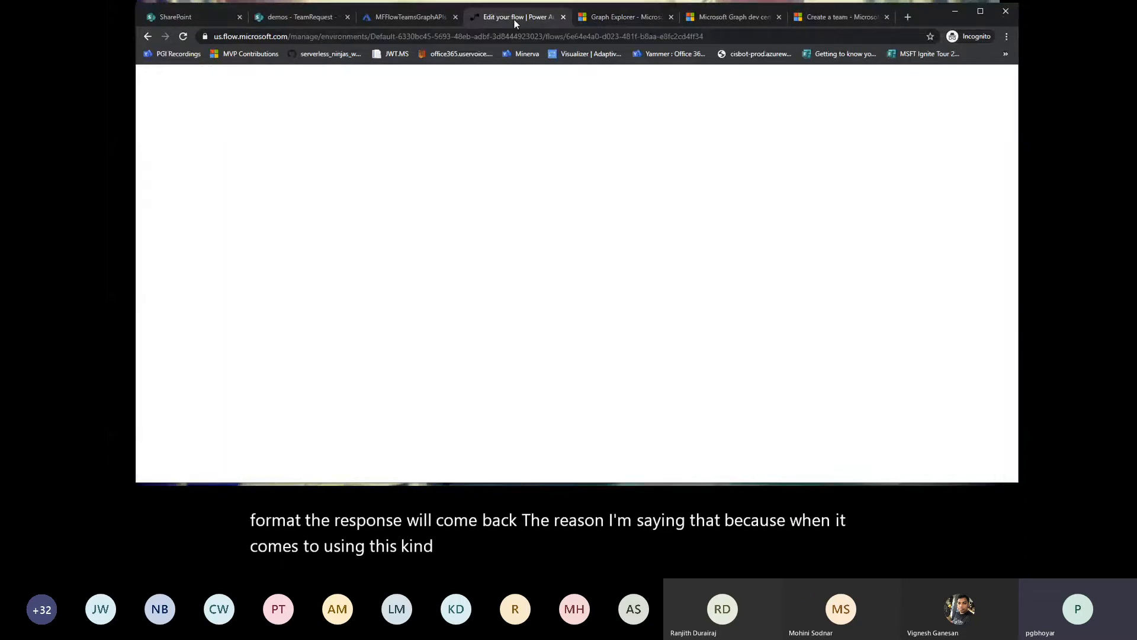
click(611, 18)
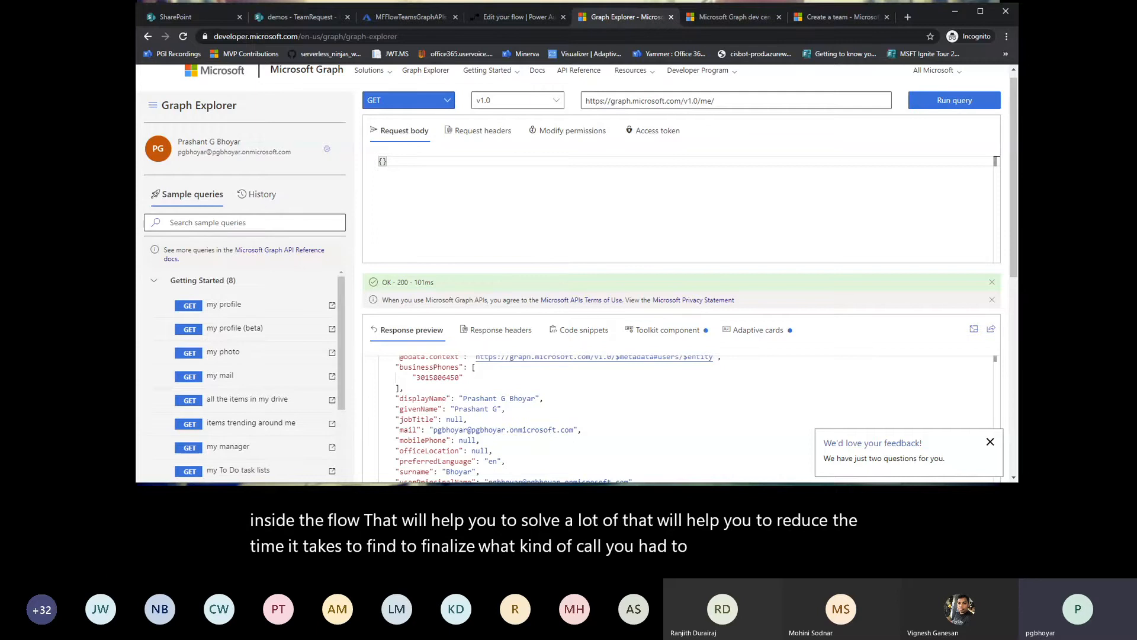
Step: Switch to the SharePoint TeamRequest list, refresh it and start a new item titled M365Gurgaon01
click(296, 18)
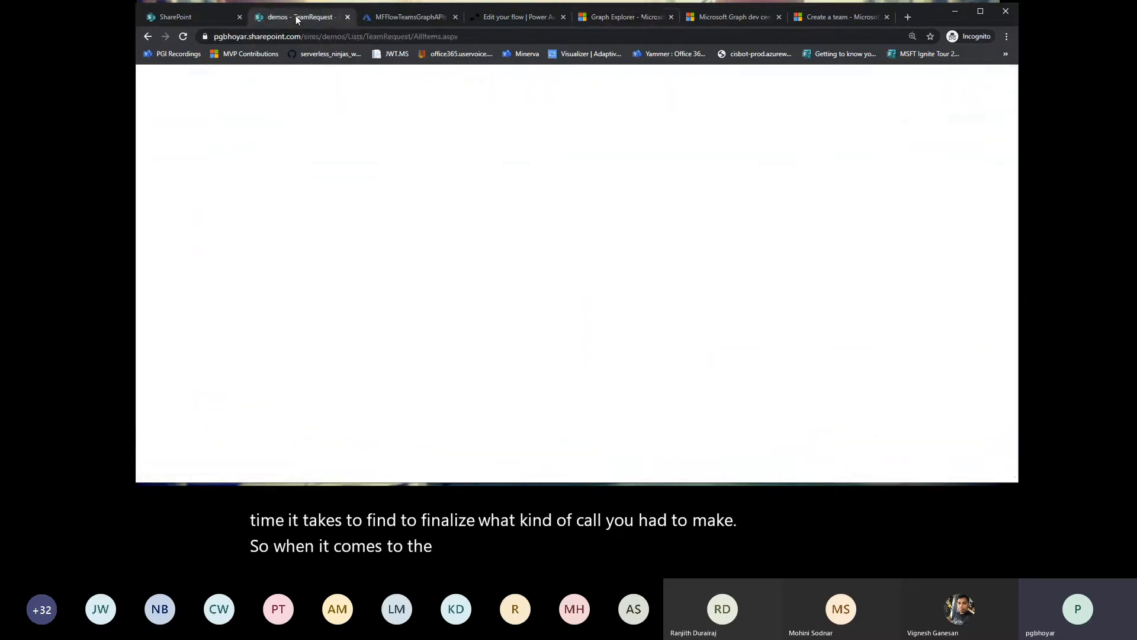
click(183, 37)
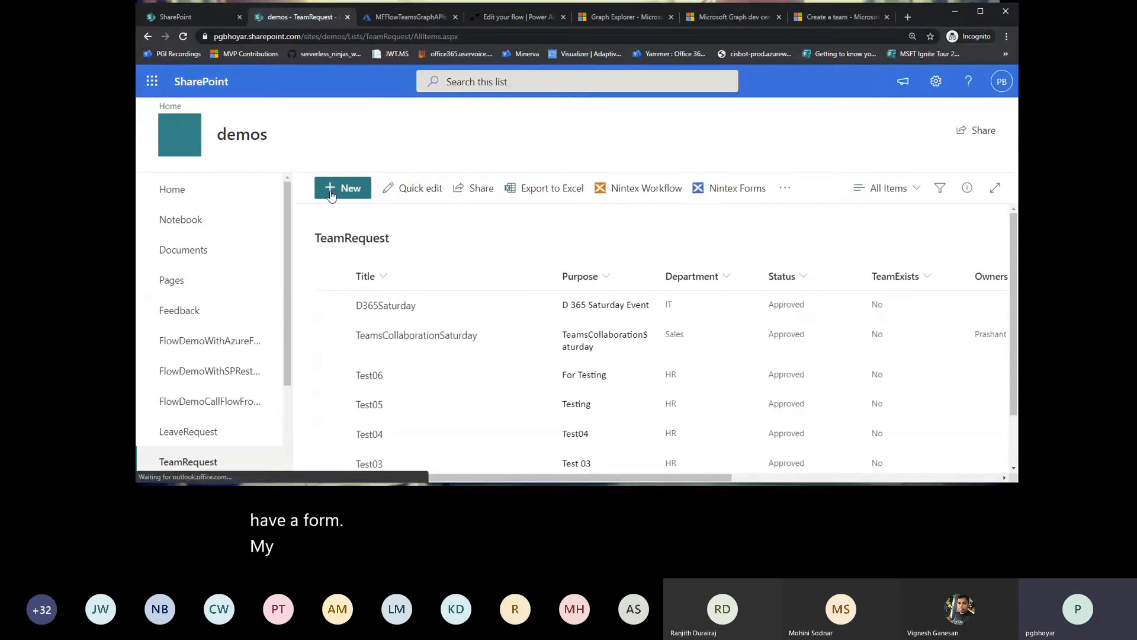
click(331, 193)
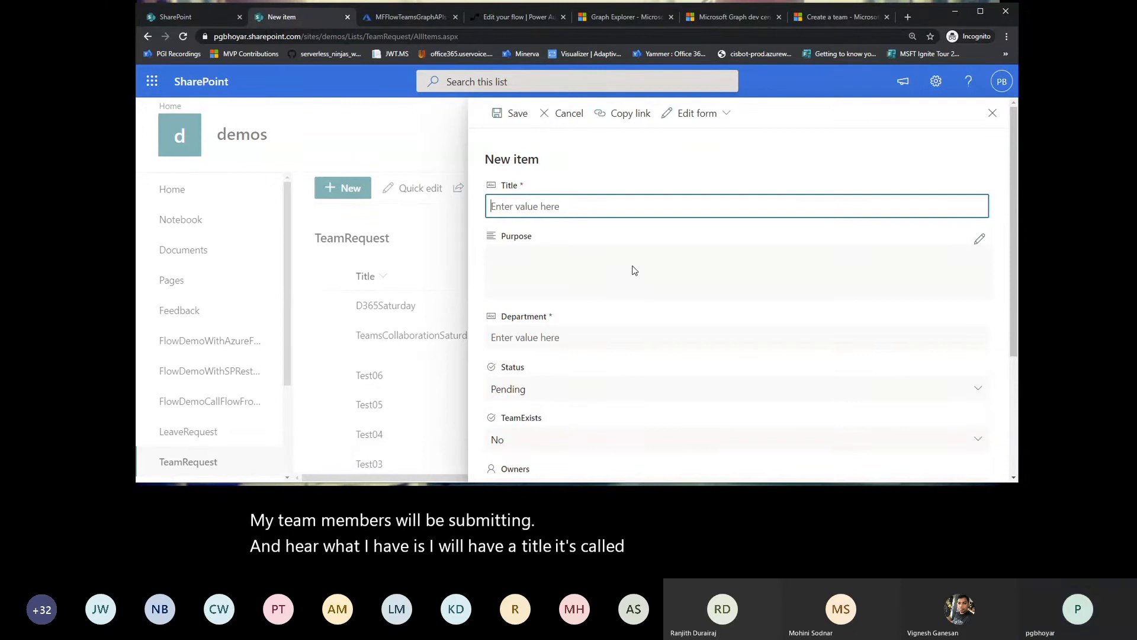
text(M365)
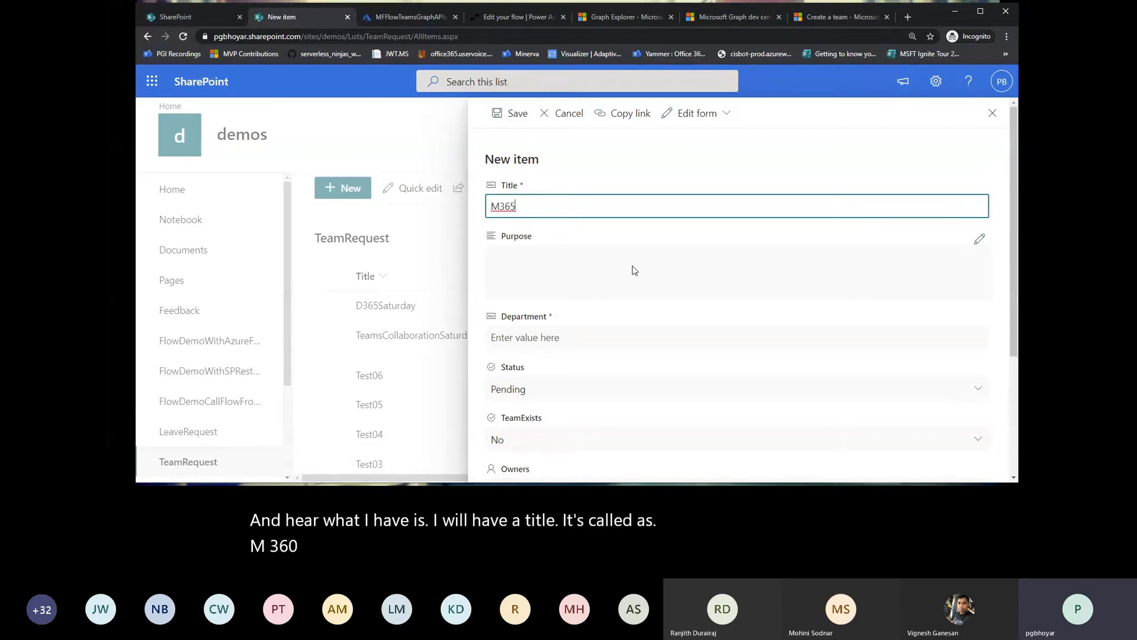
text(Gurgaon01)
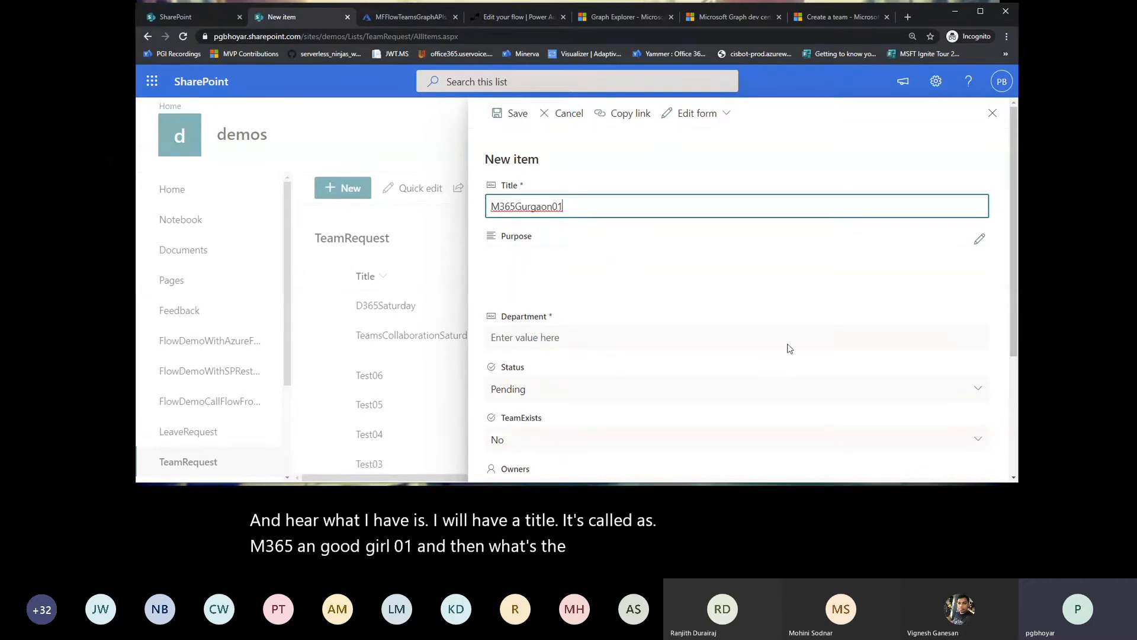
Step: Enter "This team is for the finance department" as the new item's purpose and save that text
click(978, 244)
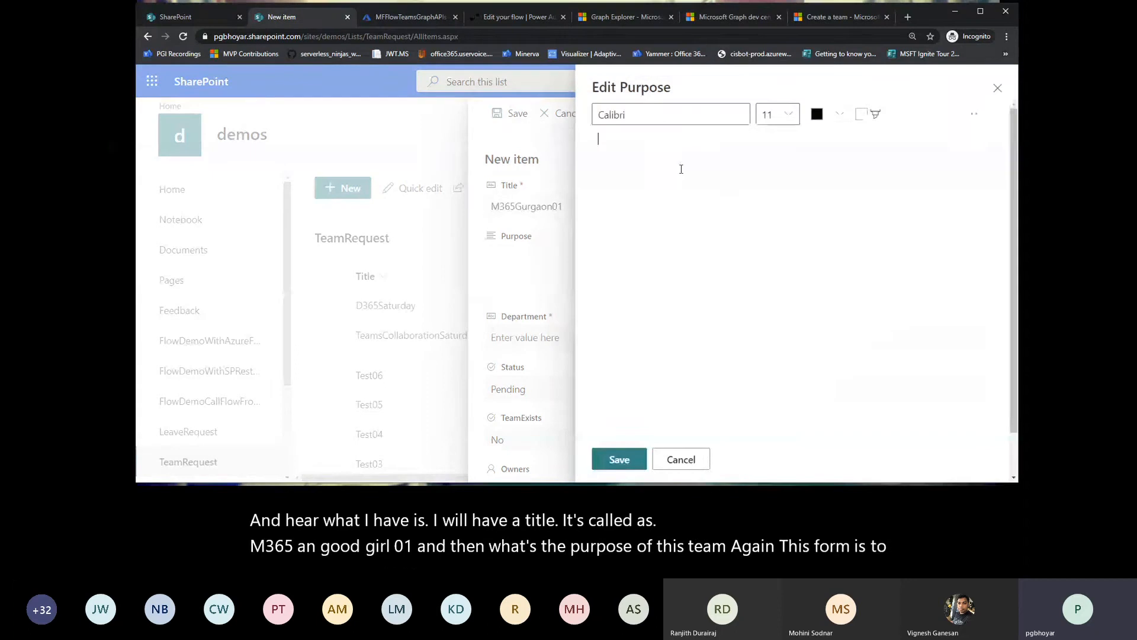
text(This t)
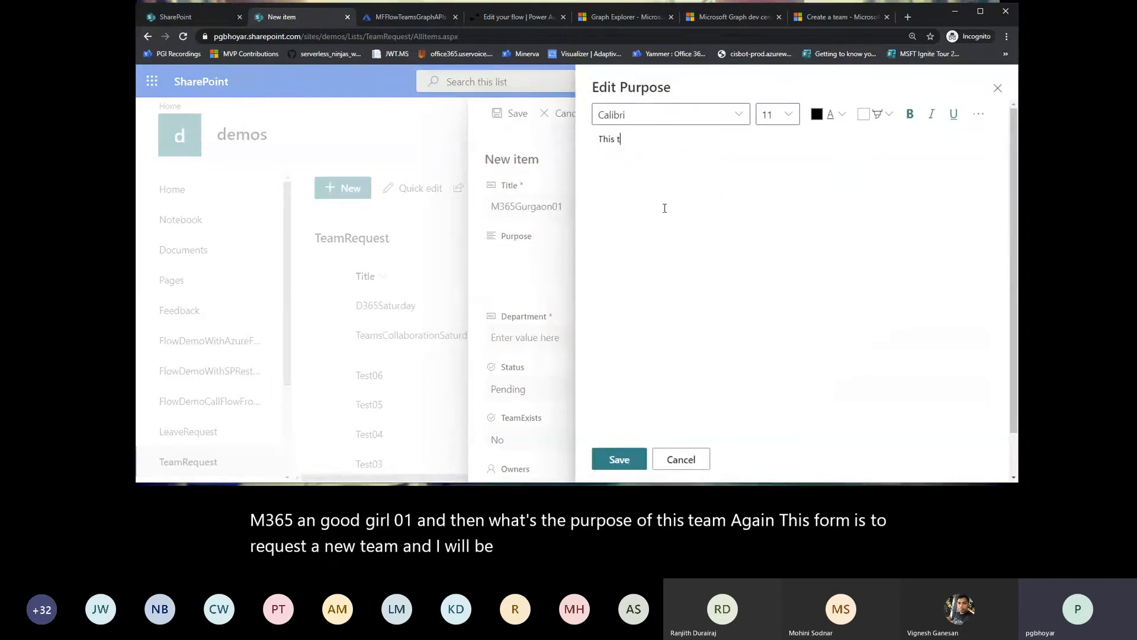
text(eam is for the)
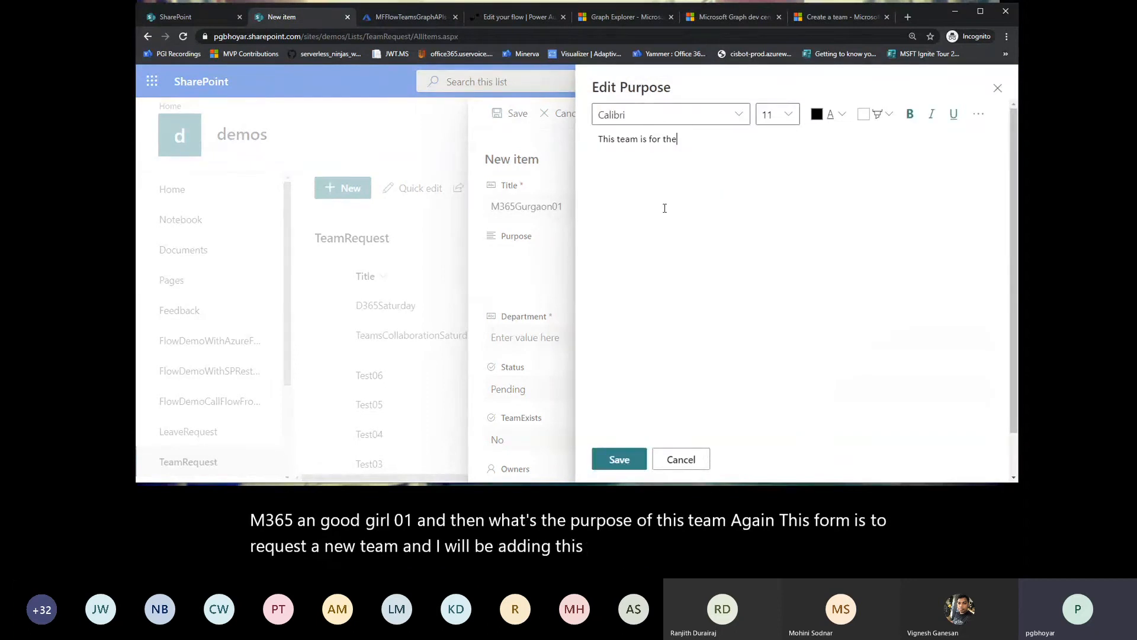
text( finance de)
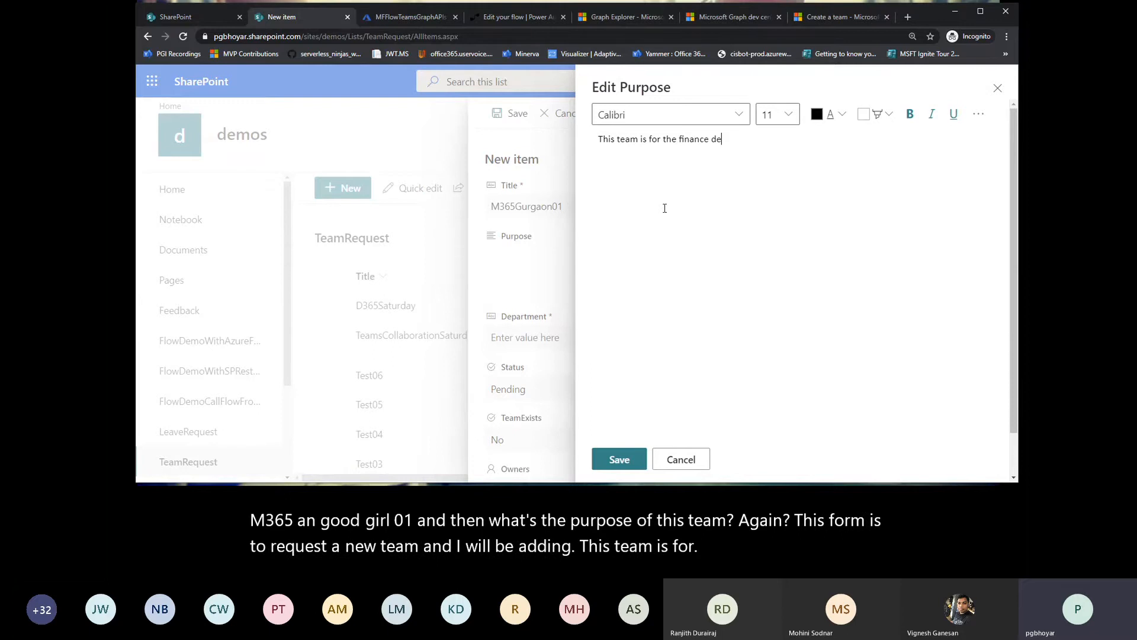
text(partme)
text(en)
text(ment)
click(619, 458)
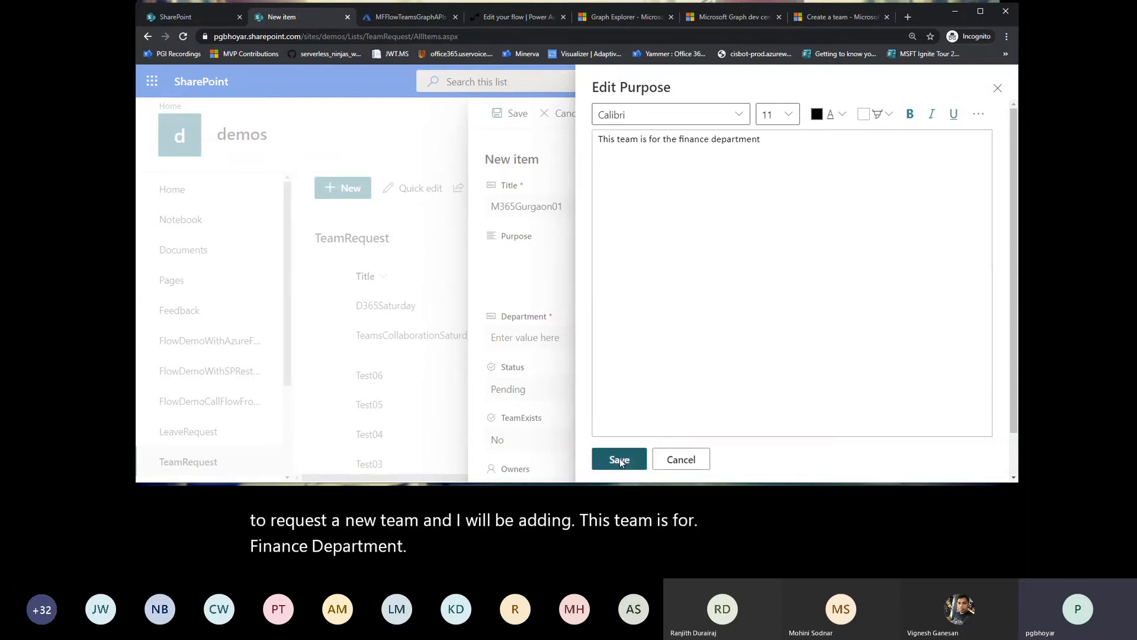
Step: Set the new item's department to Finance and add the Demo User account as an owner
click(541, 337)
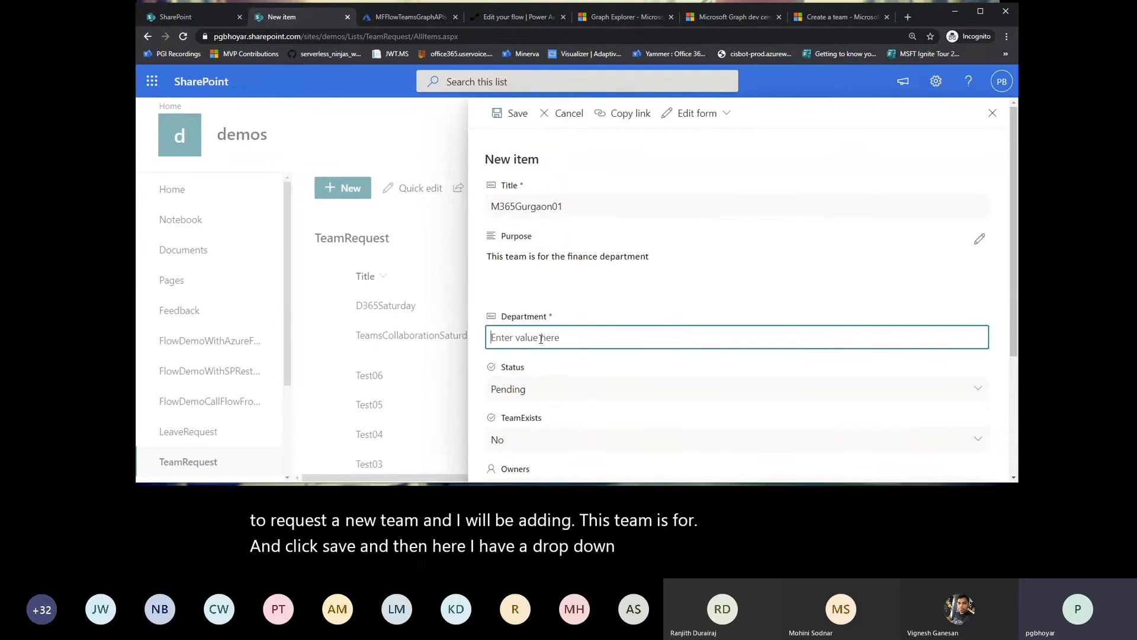
text(Finance)
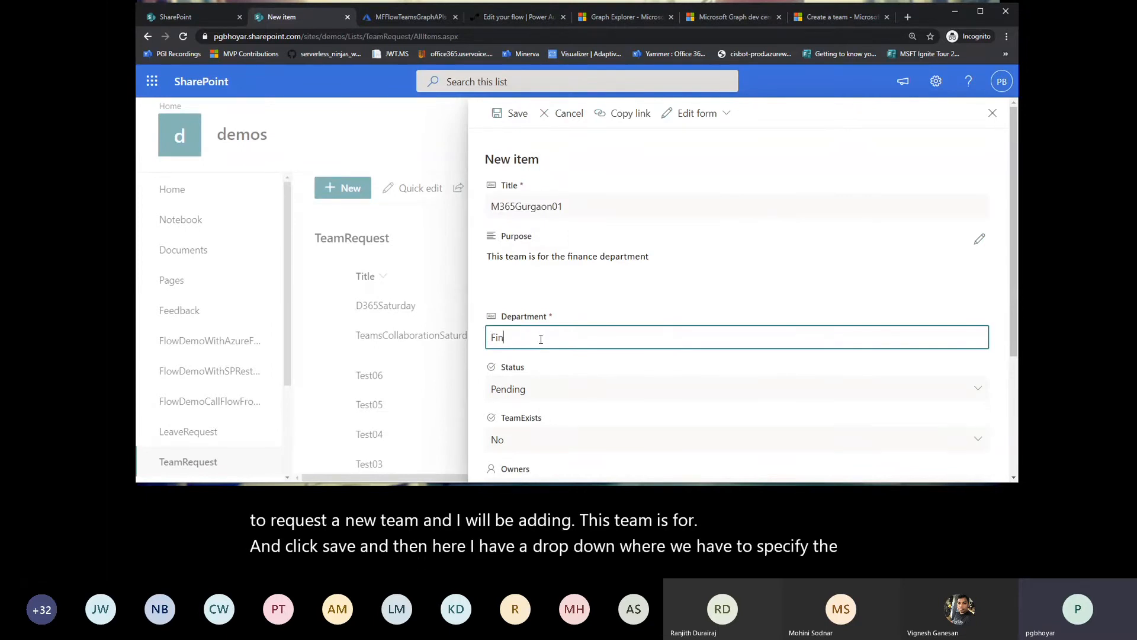
click(673, 403)
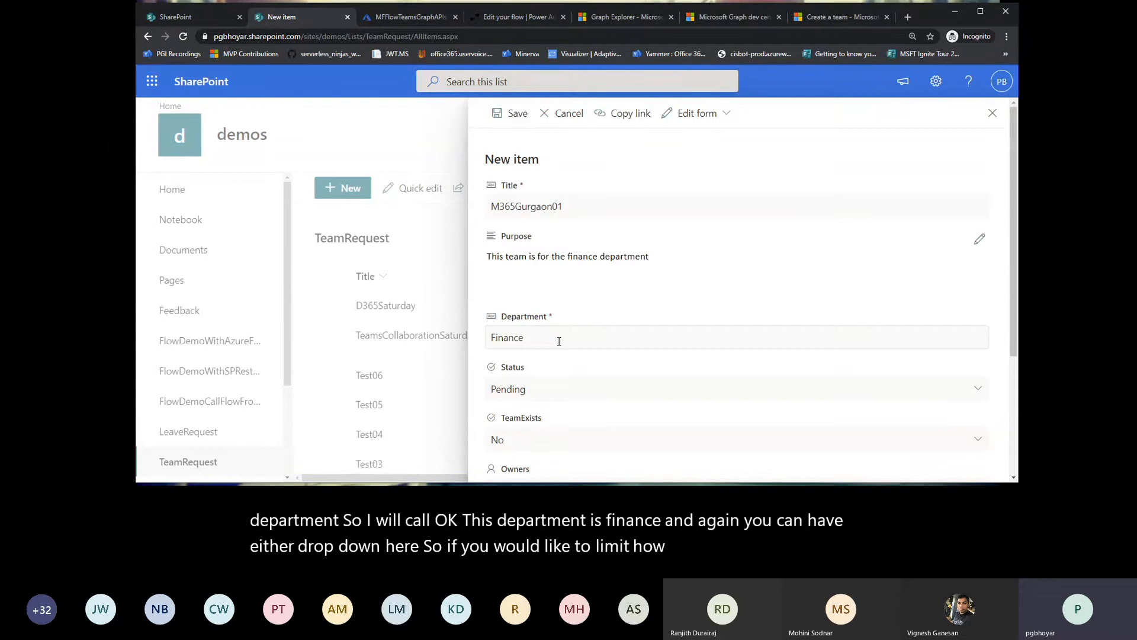
scroll(558, 337, down, 2)
click(547, 379)
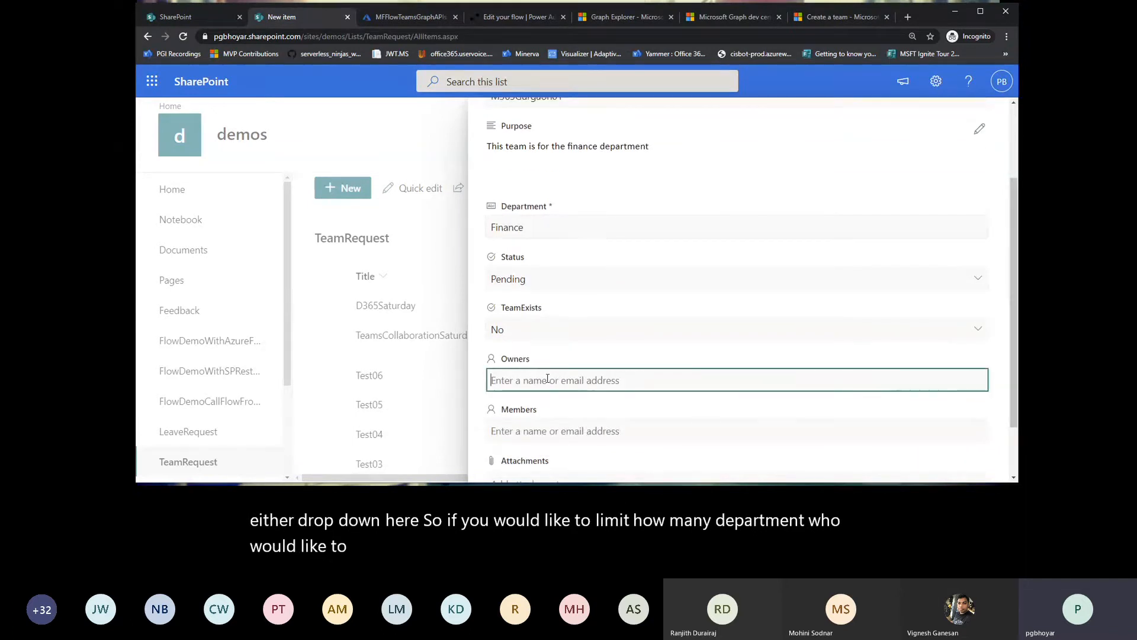
text(demo)
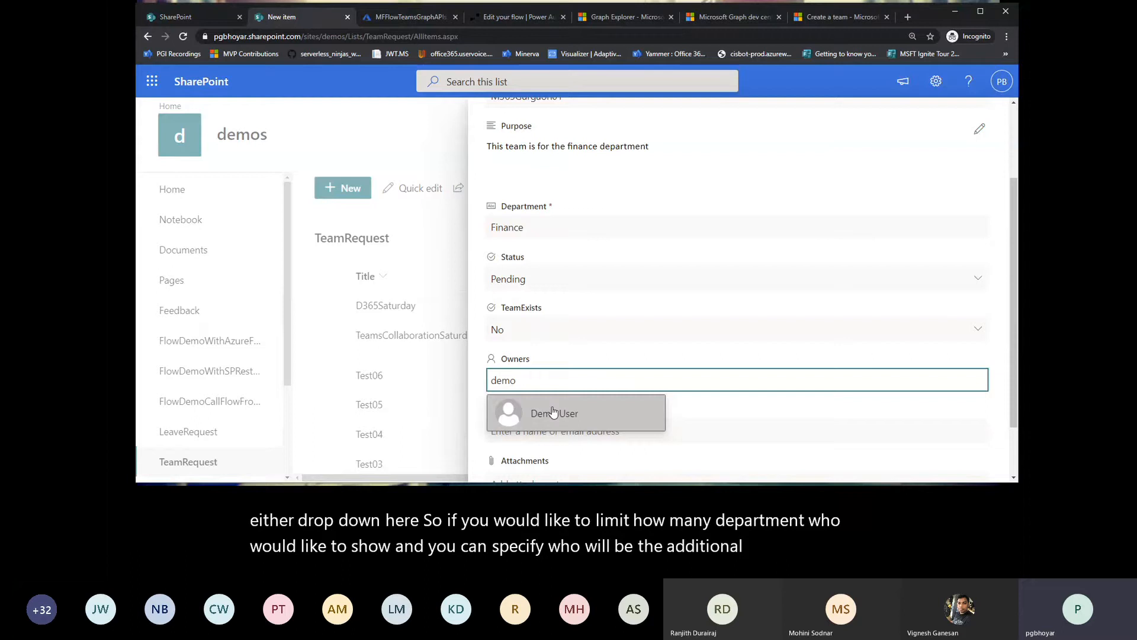
click(552, 411)
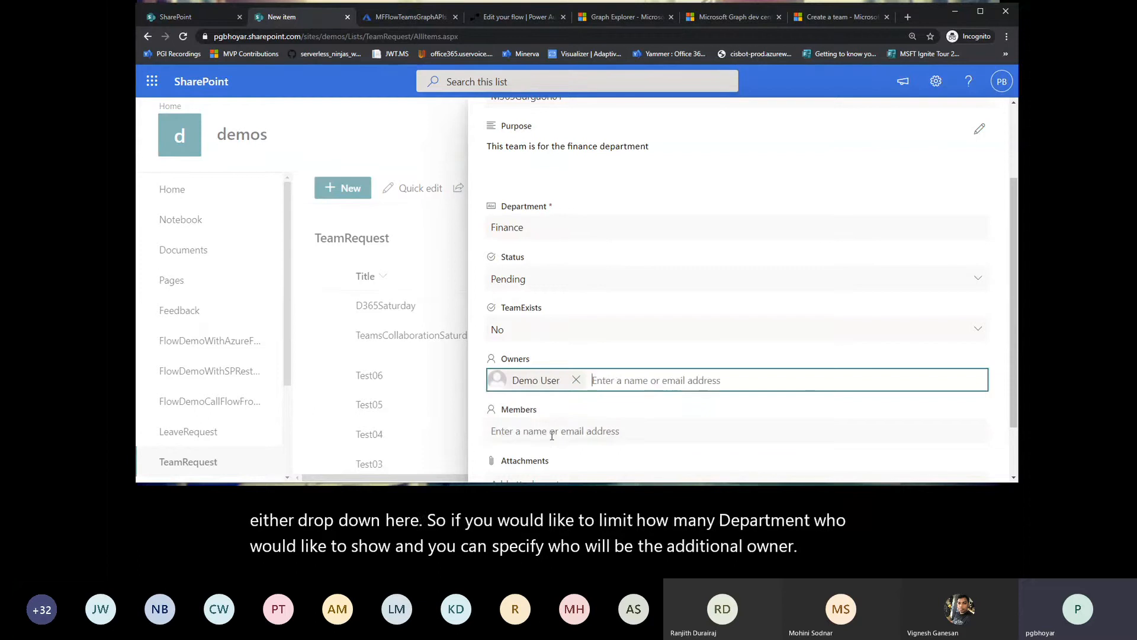
click(544, 430)
text(demo)
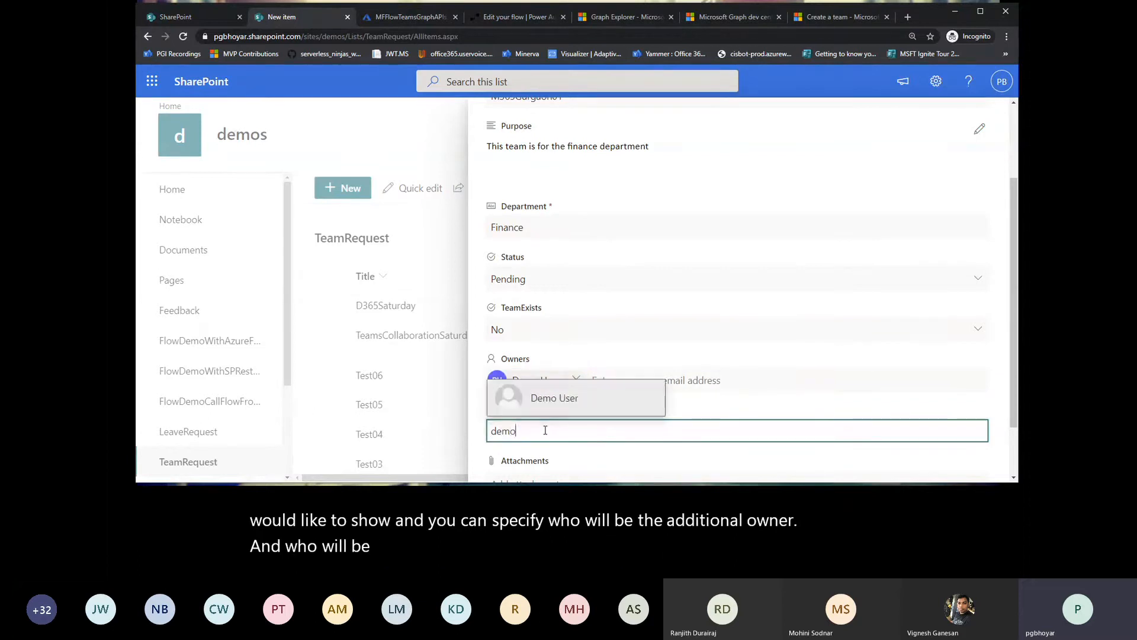
text(01)
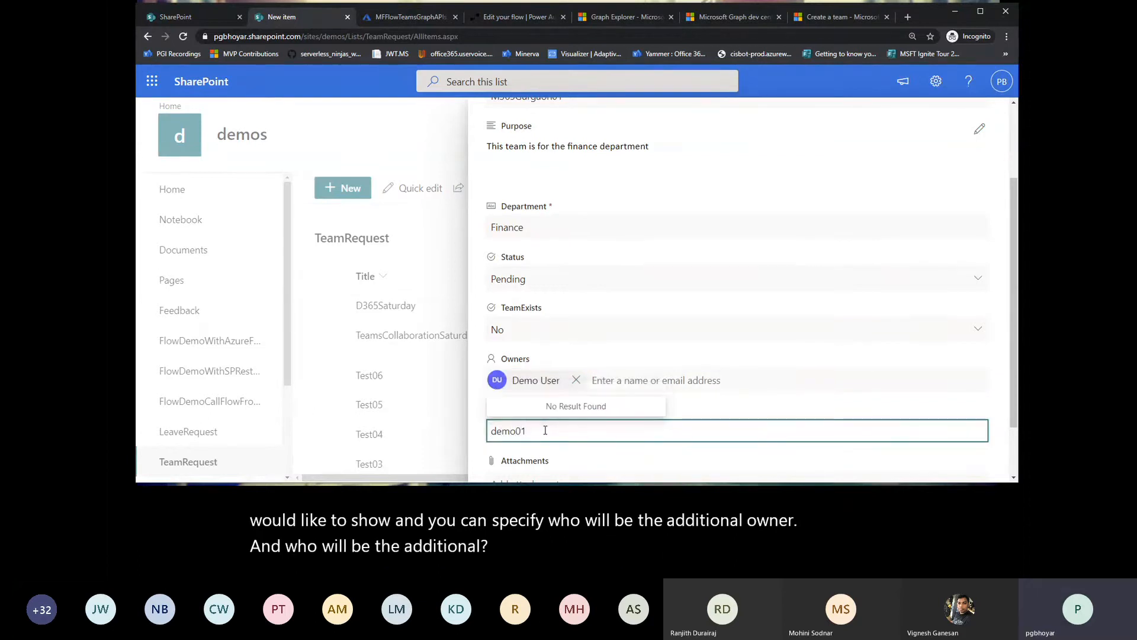
key(BackSpace)
key(BackSpace)
key(BackSpace)
key(BackSpace)
key(BackSpace)
key(BackSpace)
scroll(766, 283, down, 2)
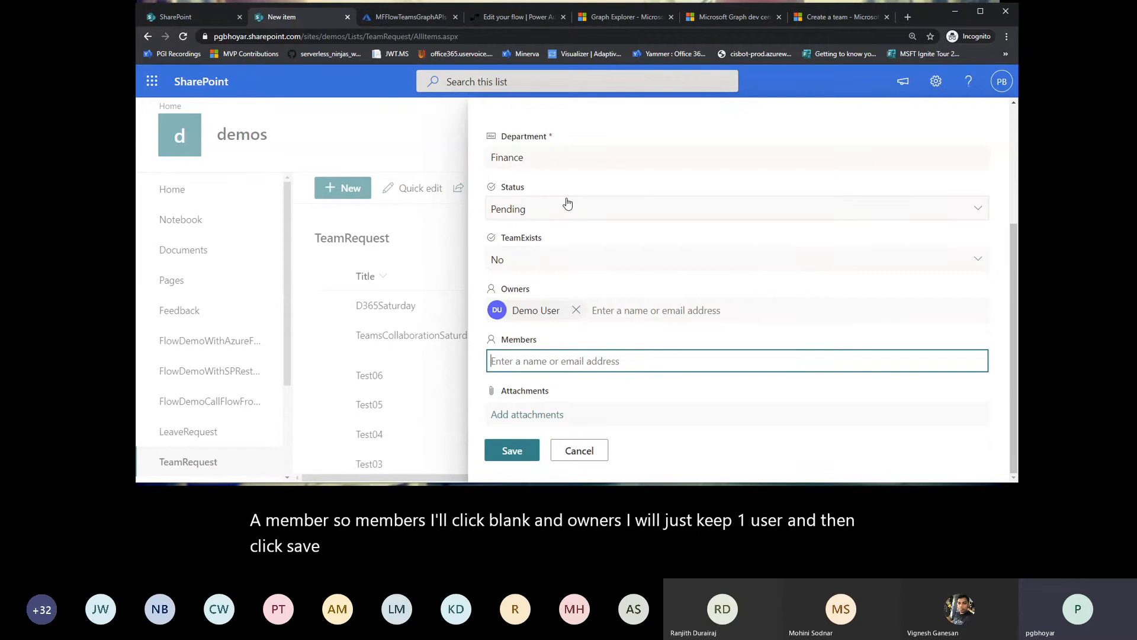
Step: Switch to the Power Automate flow, leave its editor despite the errors, and reopen SPTeamRequestApproval for editing from its details page
click(503, 17)
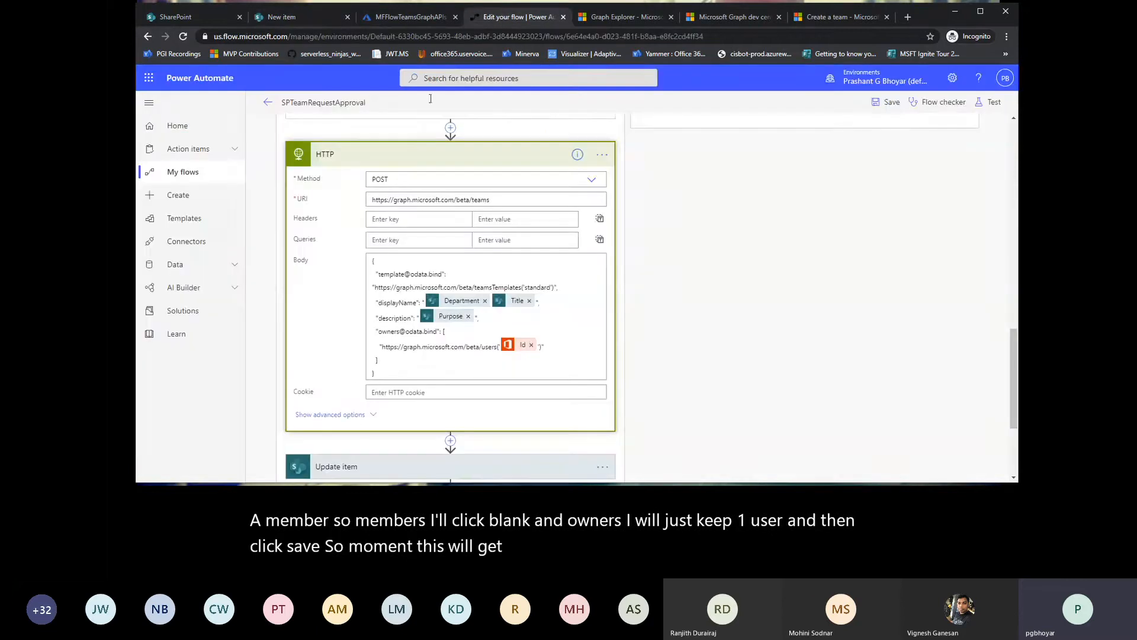
click(265, 106)
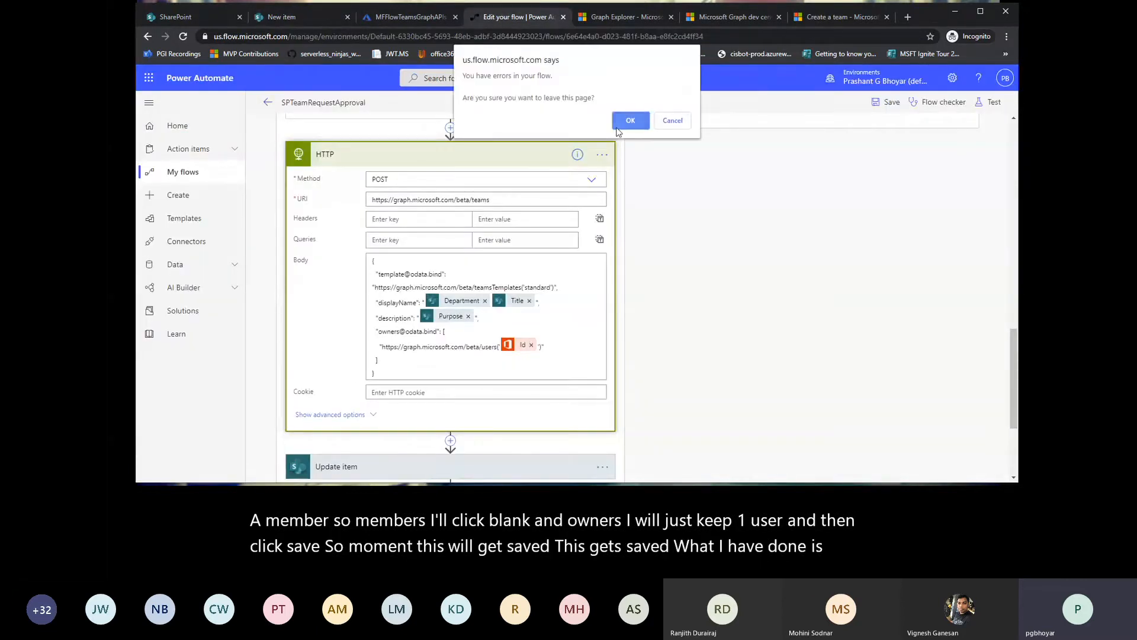
click(629, 118)
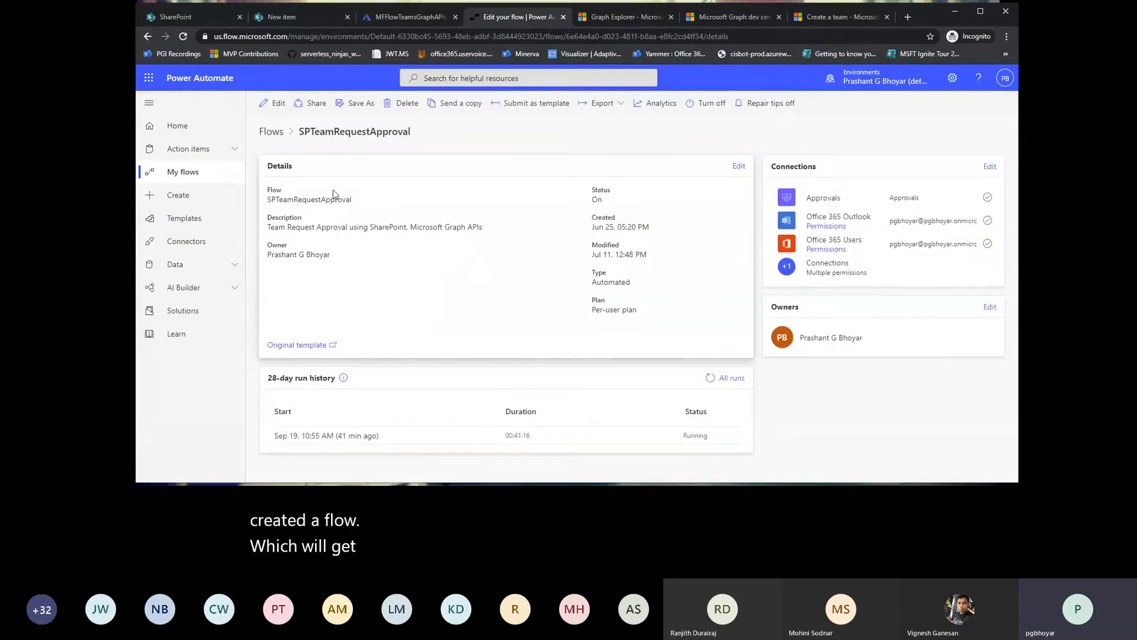
click(274, 105)
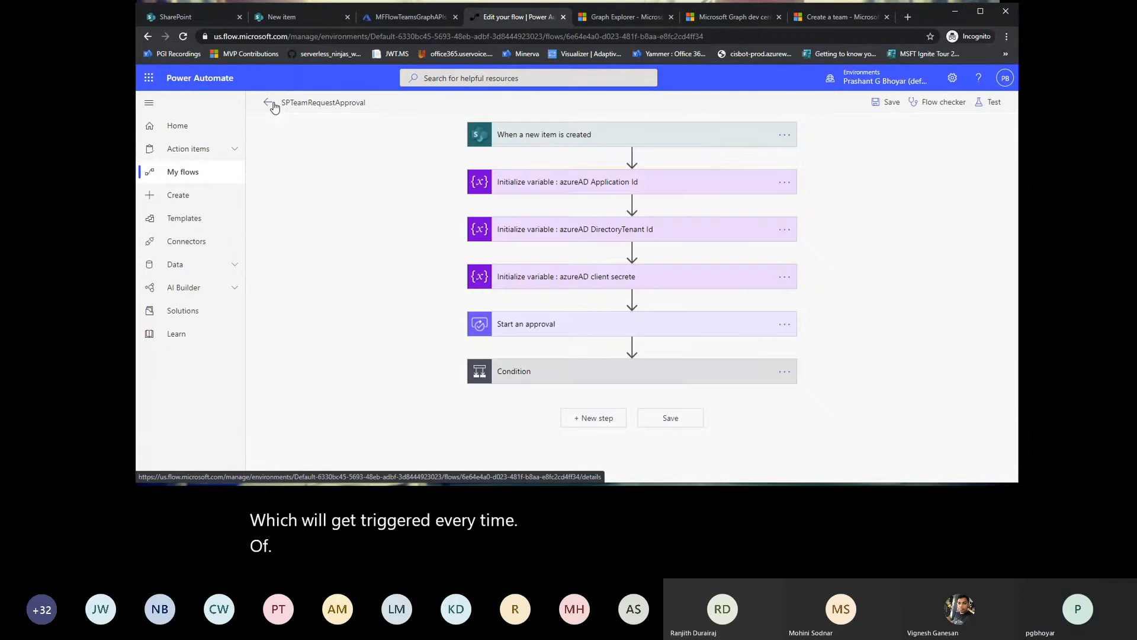
Step: Expand the flow's new-item trigger and the Start an approval action to review their settings
click(525, 138)
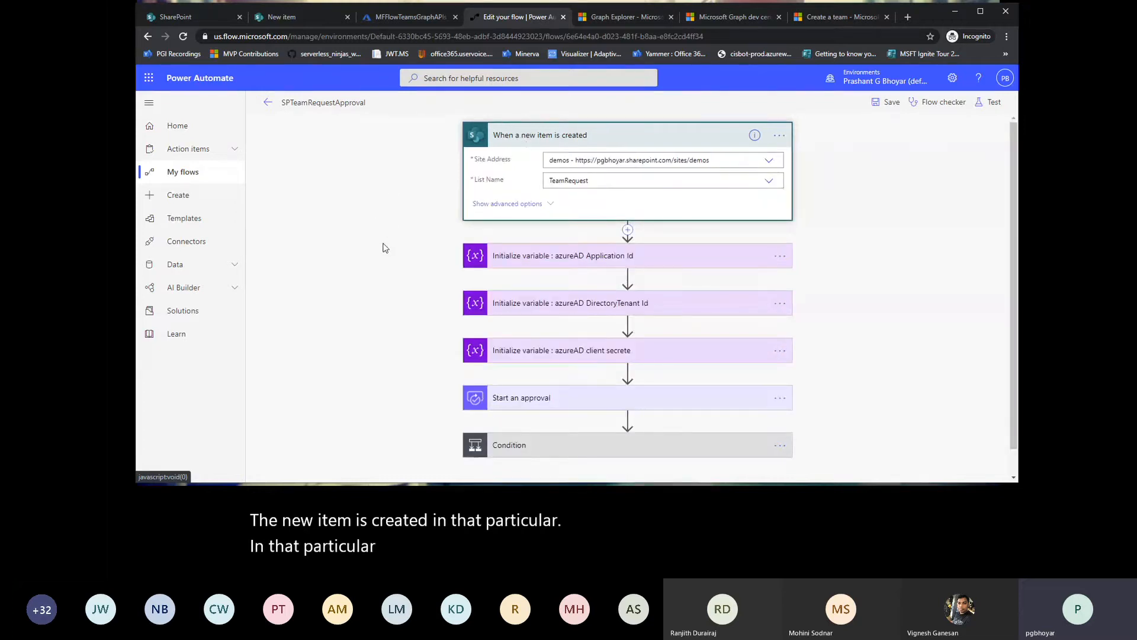
scroll(385, 247, down, 1)
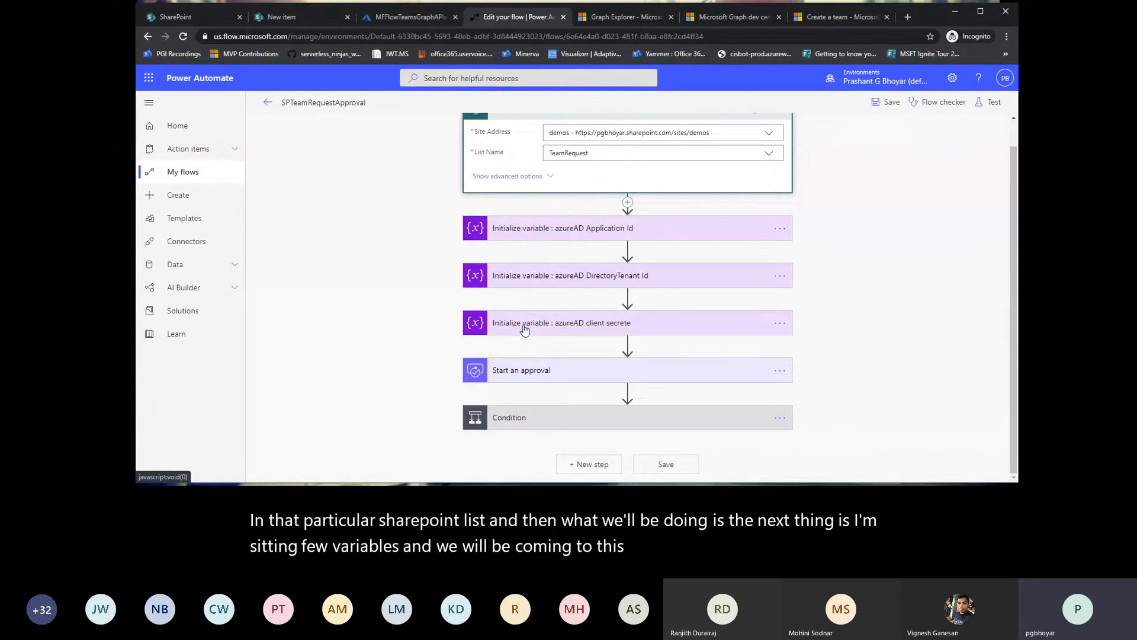
click(536, 379)
scroll(373, 314, down, 2)
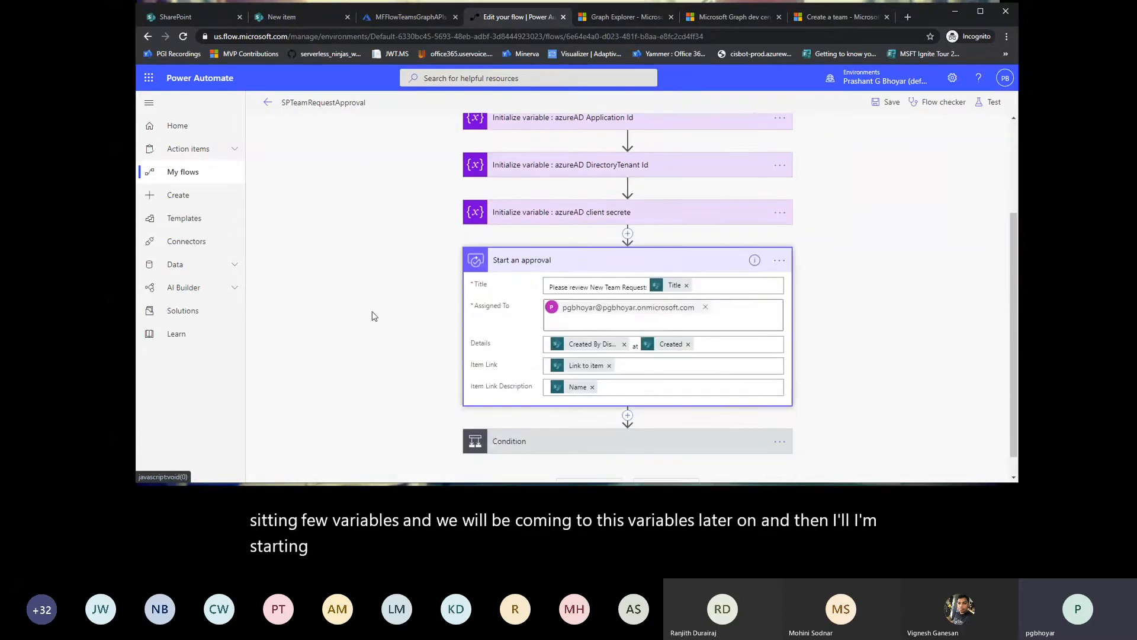
scroll(373, 315, down, 1)
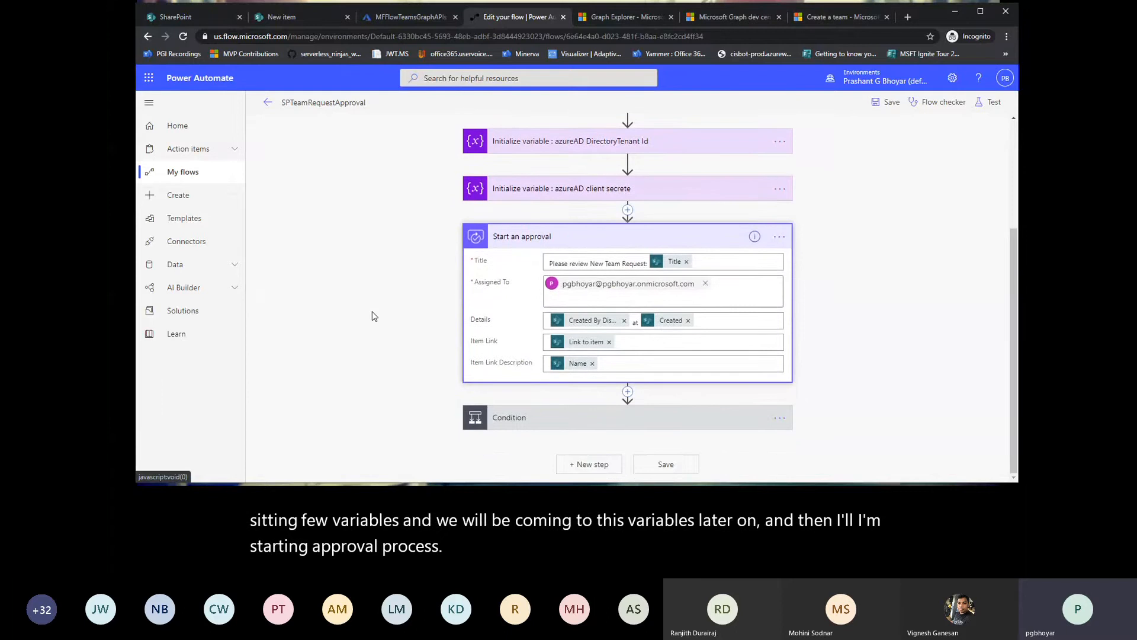
Step: Expand the flow's Condition and examine the actions in its If yes and If no branches
click(536, 418)
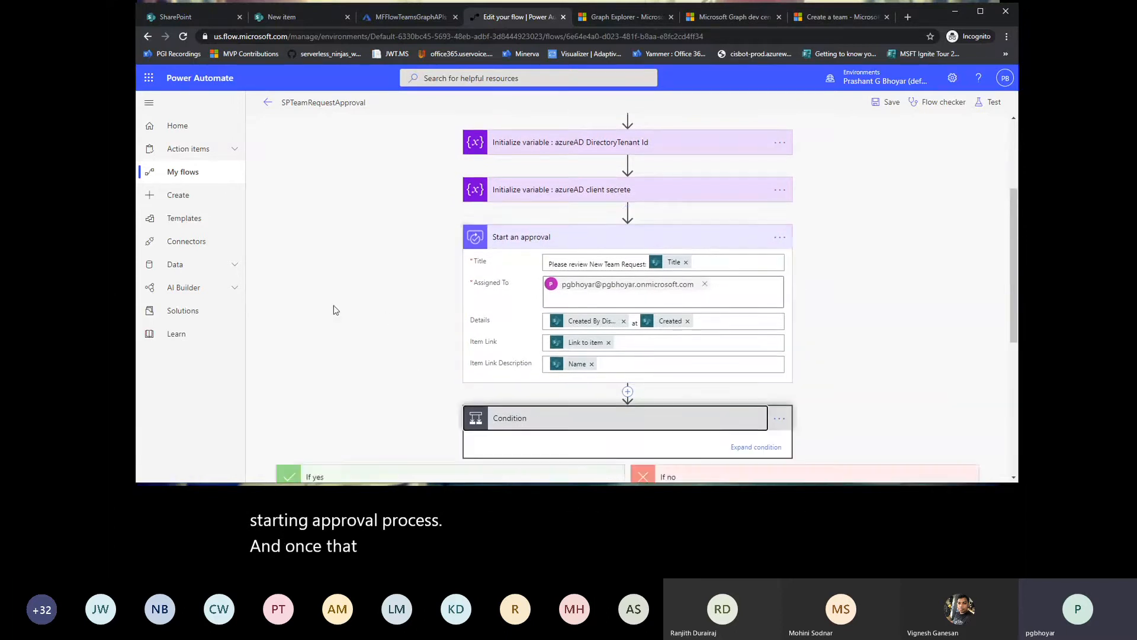
scroll(333, 304, down, 3)
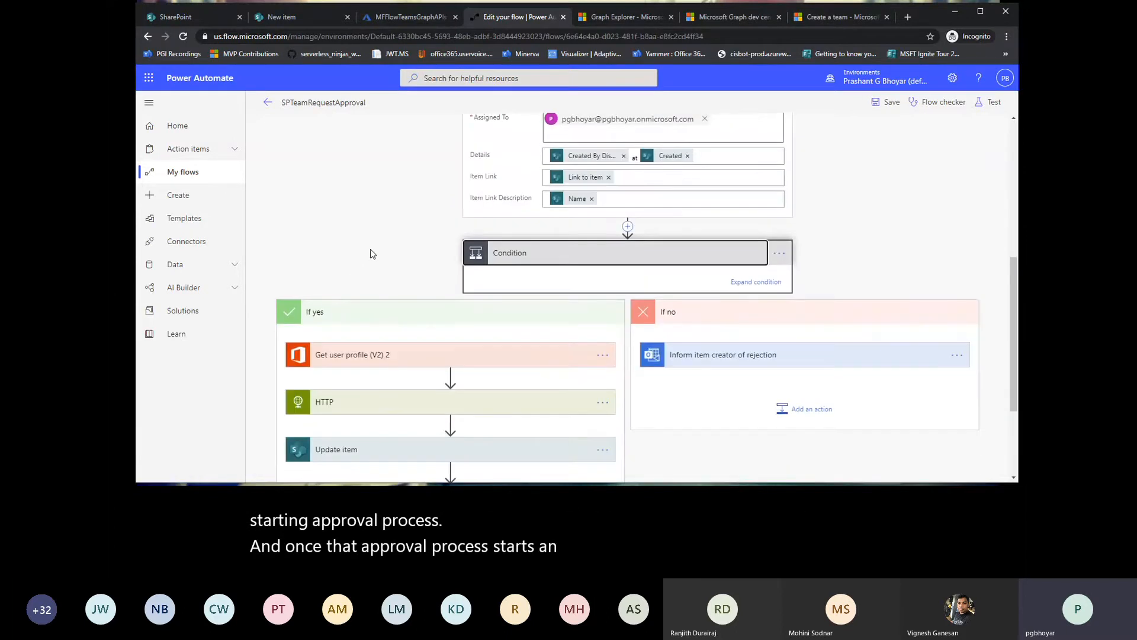
scroll(371, 253, down, 3)
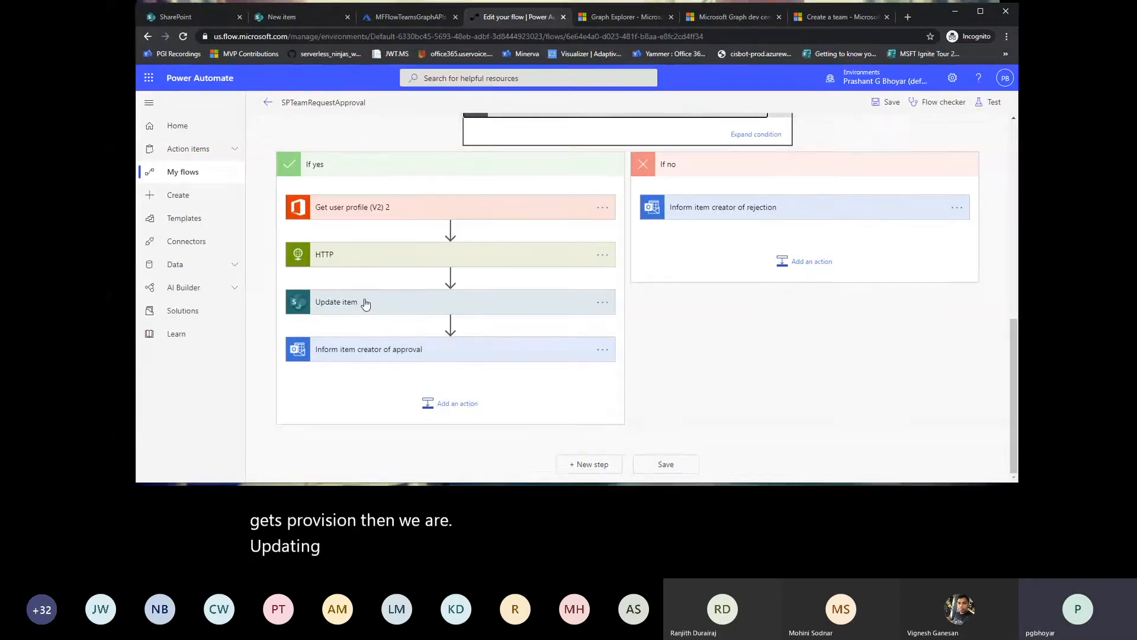
scroll(365, 303, up, 10)
scroll(365, 300, up, 1)
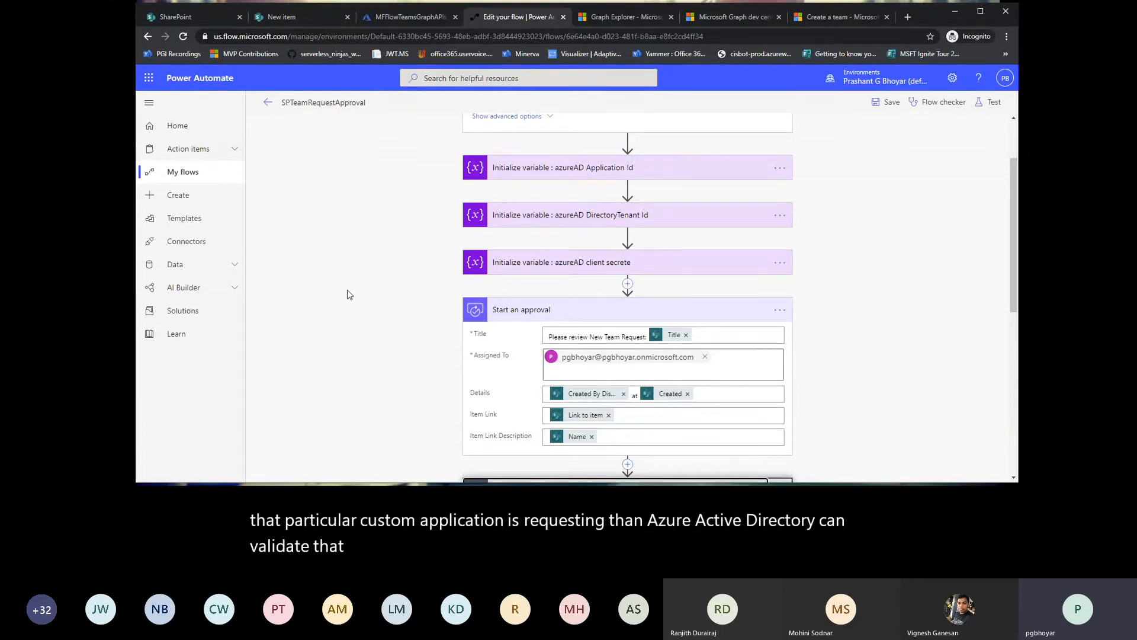
Step: Open portal.azure.com in a new browser tab and go to the app registrations of Azure Active Directory
click(907, 17)
text(portal.azure.com)
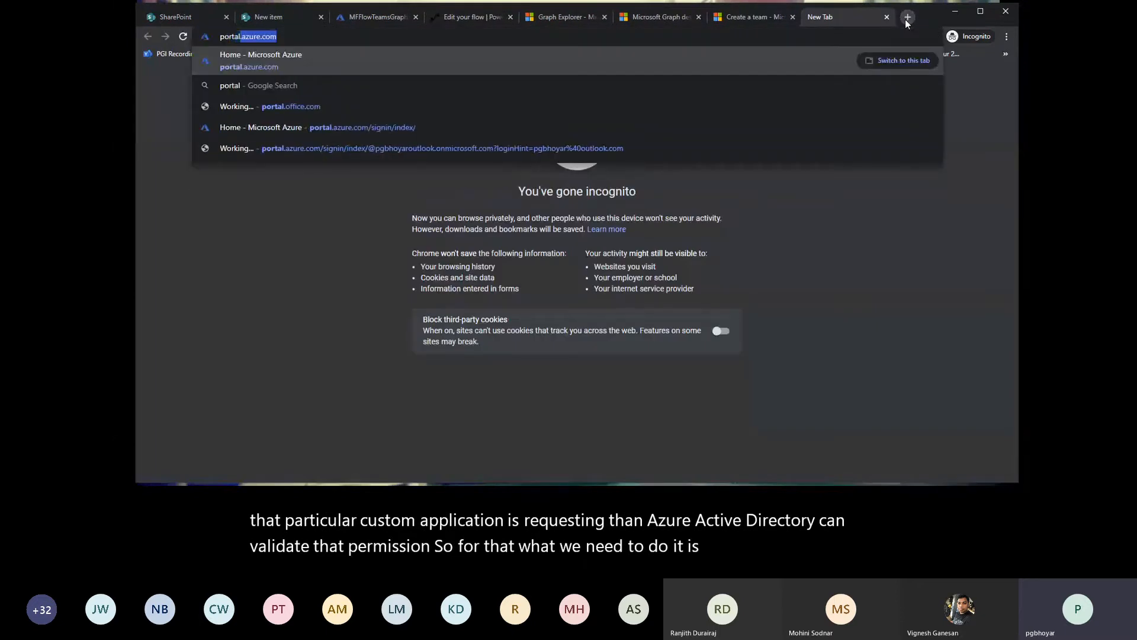
key(Return)
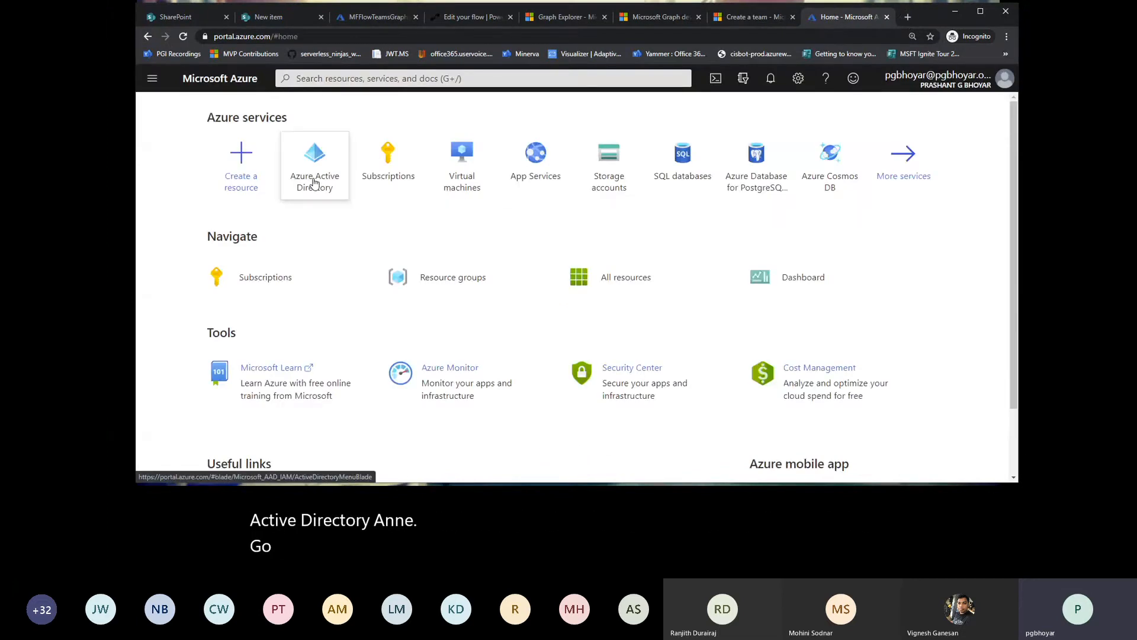
click(314, 182)
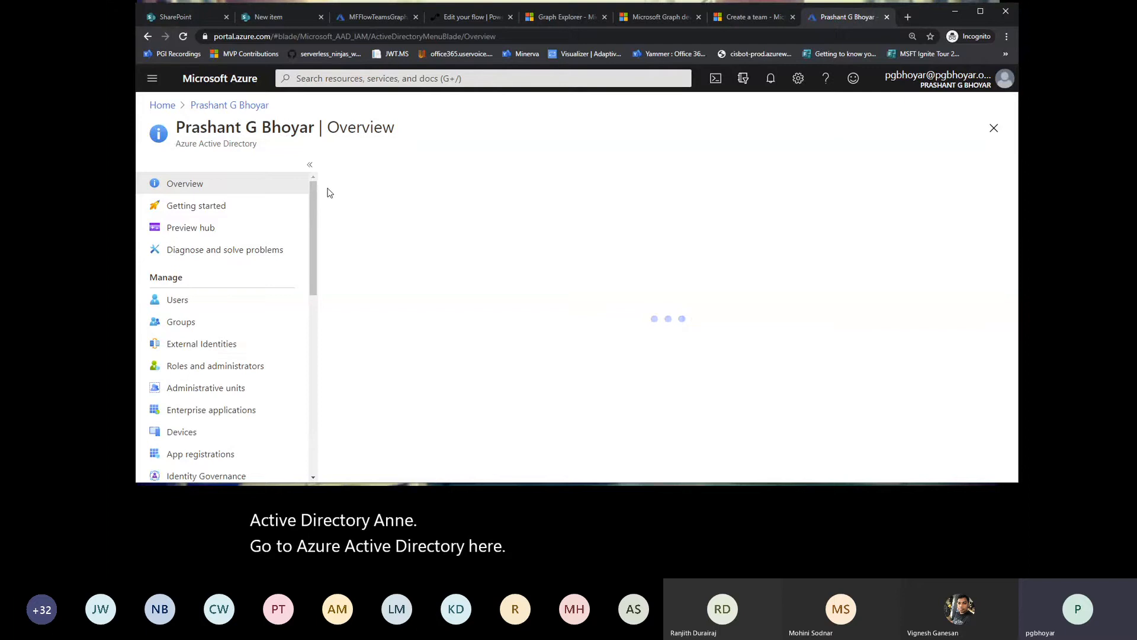
click(202, 456)
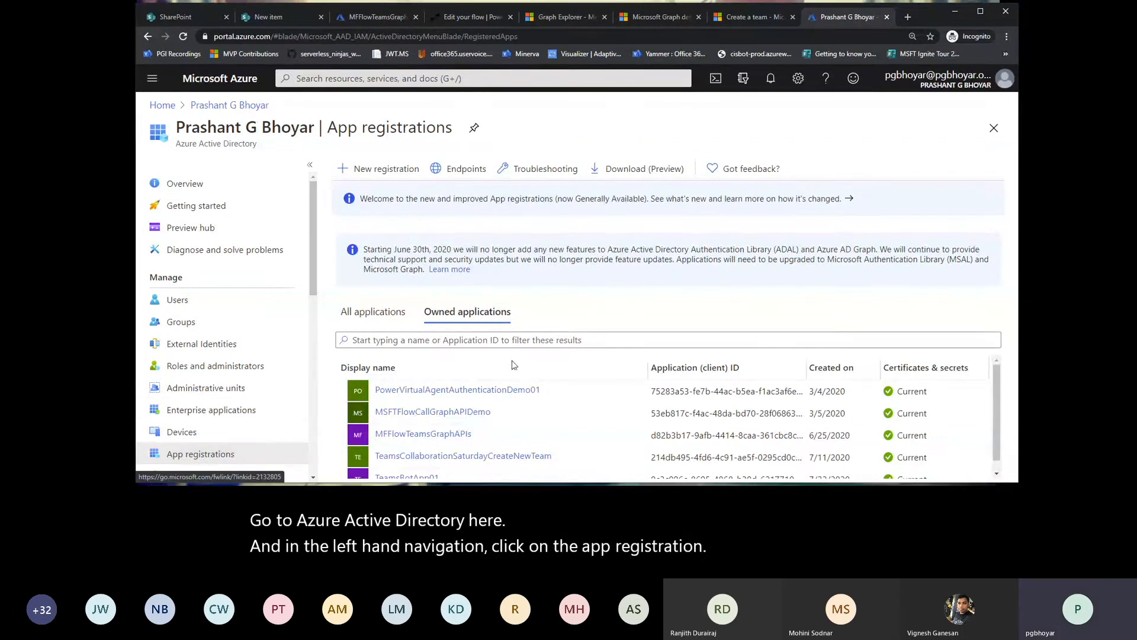
Step: Register a new application named M365GurgaonTeamsCreationApp for accounts in this organizational directory only, without a redirect URI
click(386, 169)
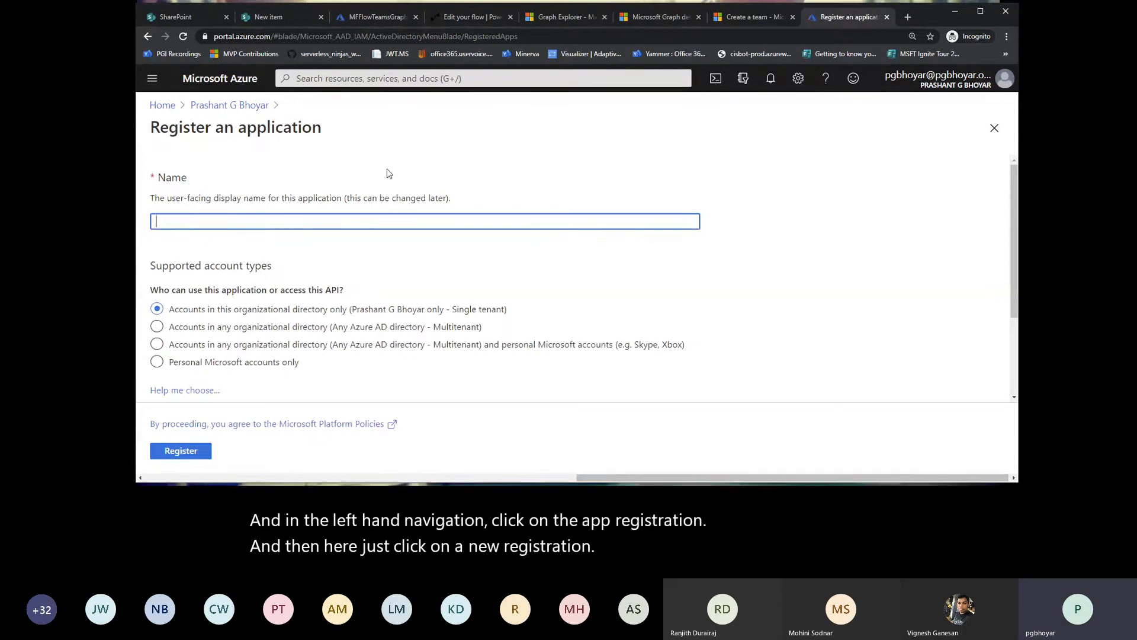
text(M365G)
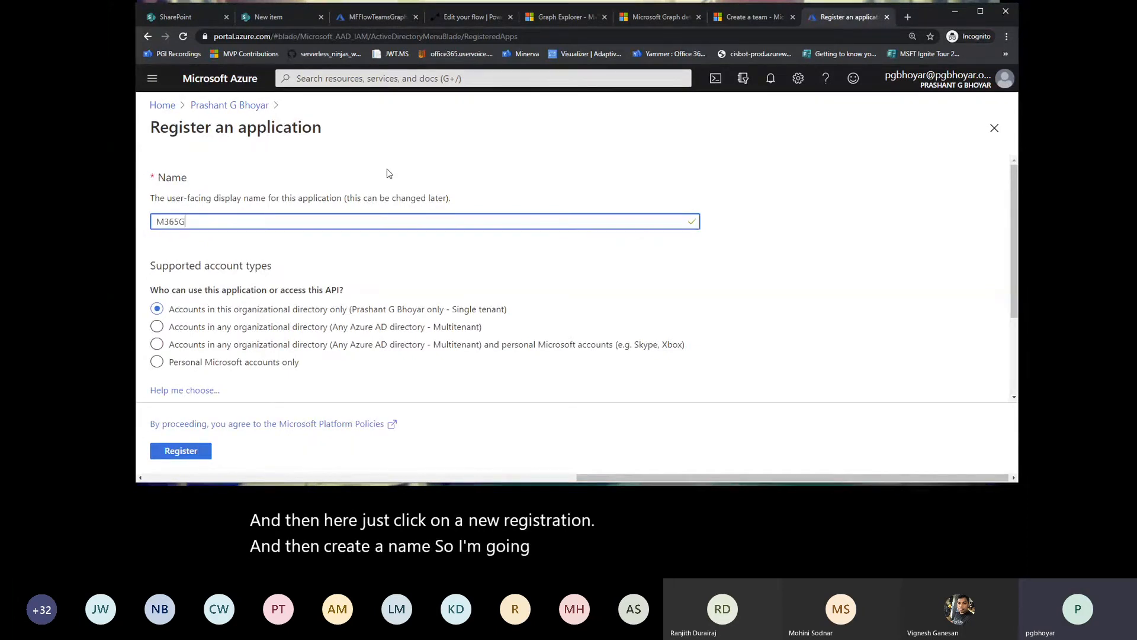
key(BackSpace)
text(Gu)
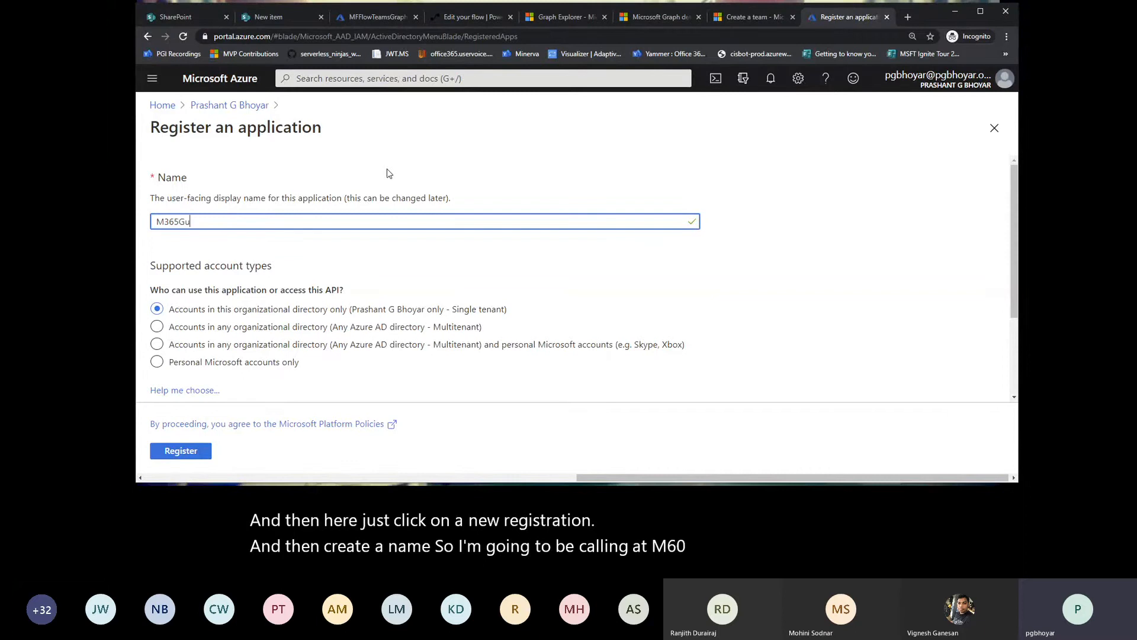
text(rgaon)
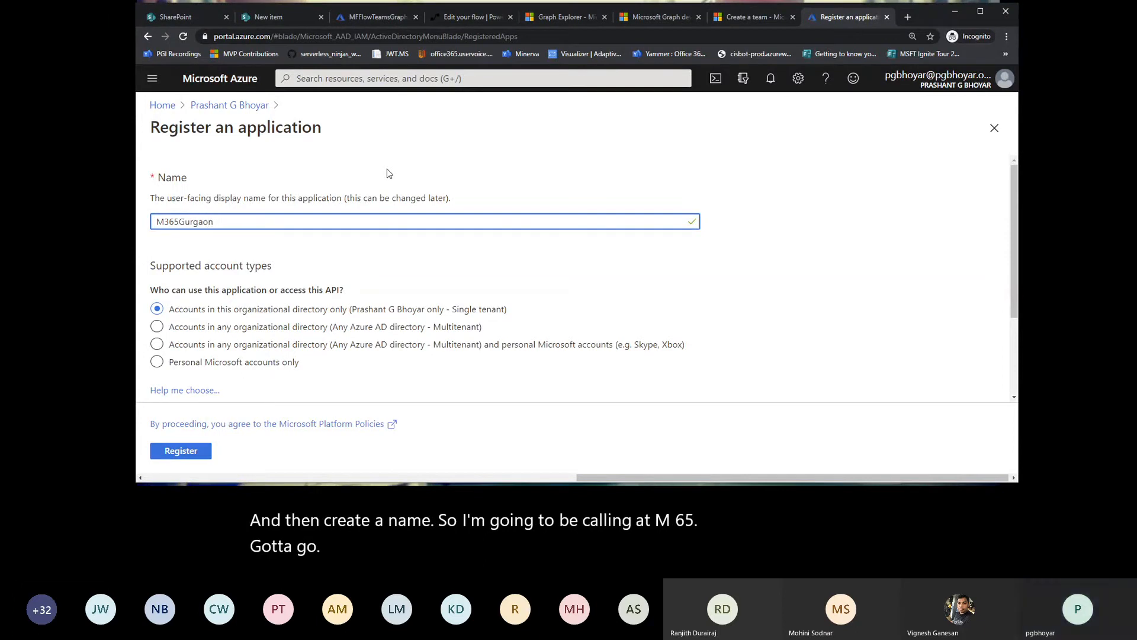
text(TeamsCreationApp)
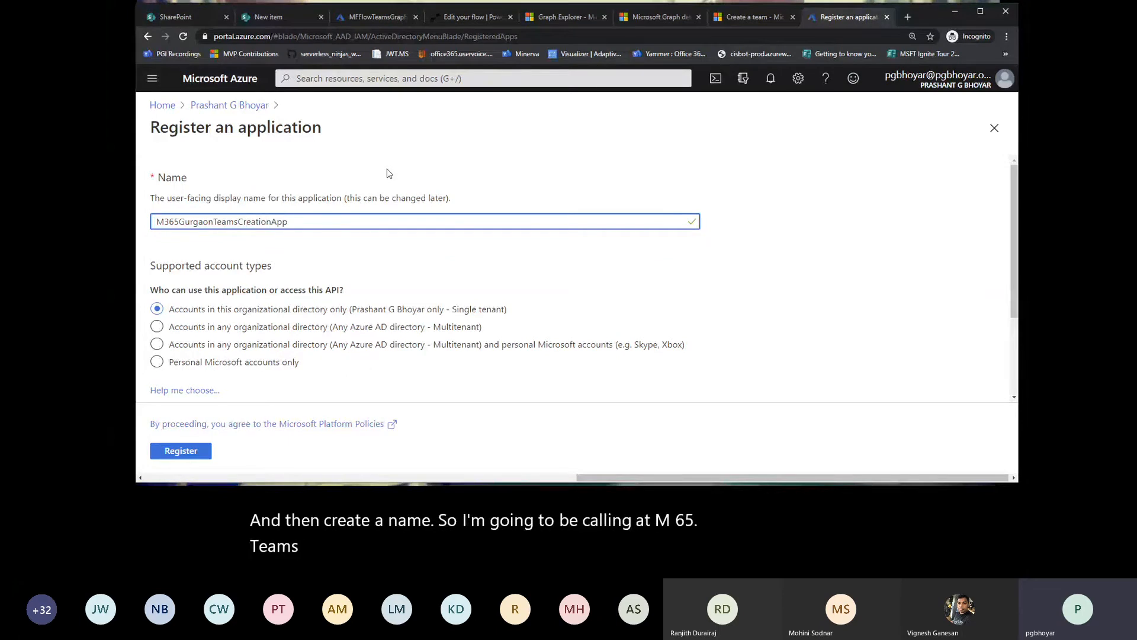
scroll(396, 264, down, 1)
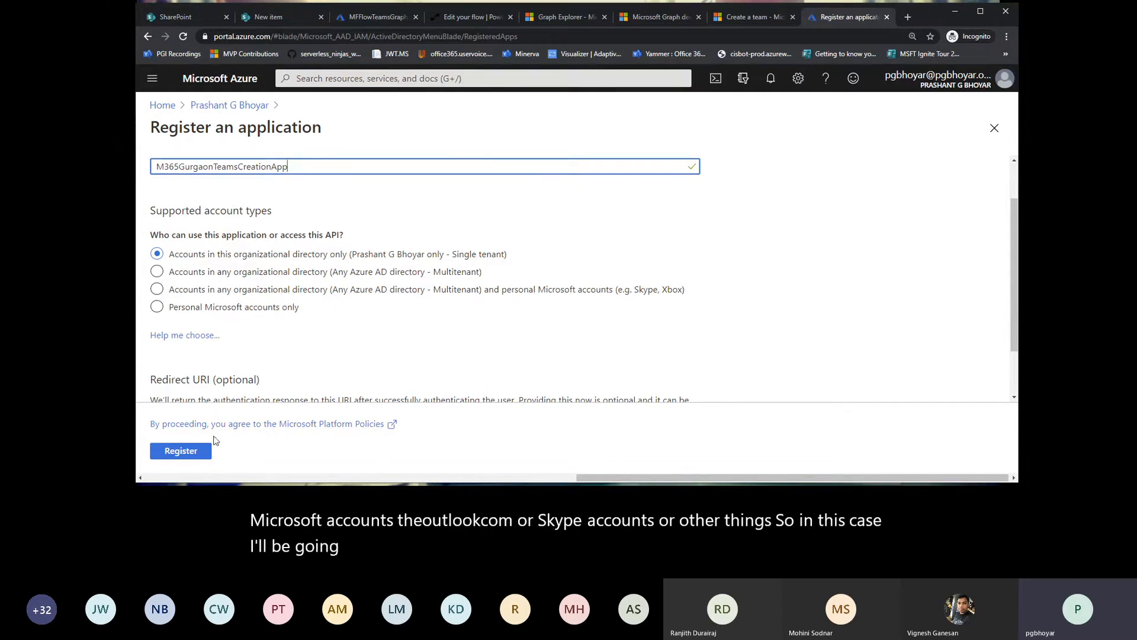
scroll(328, 301, down, 2)
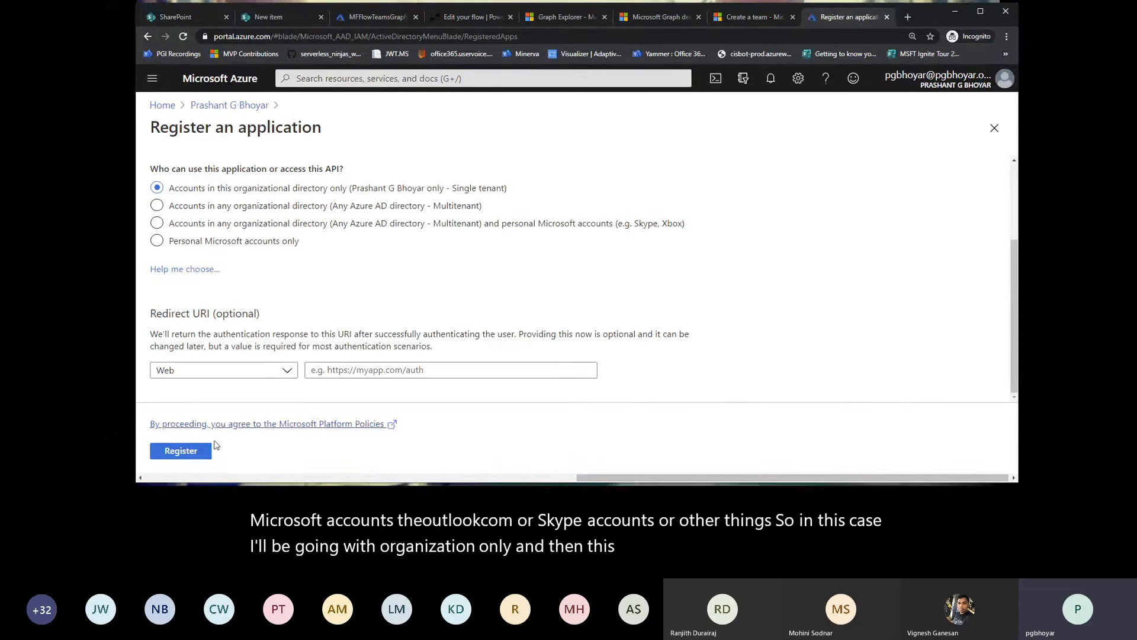
click(187, 462)
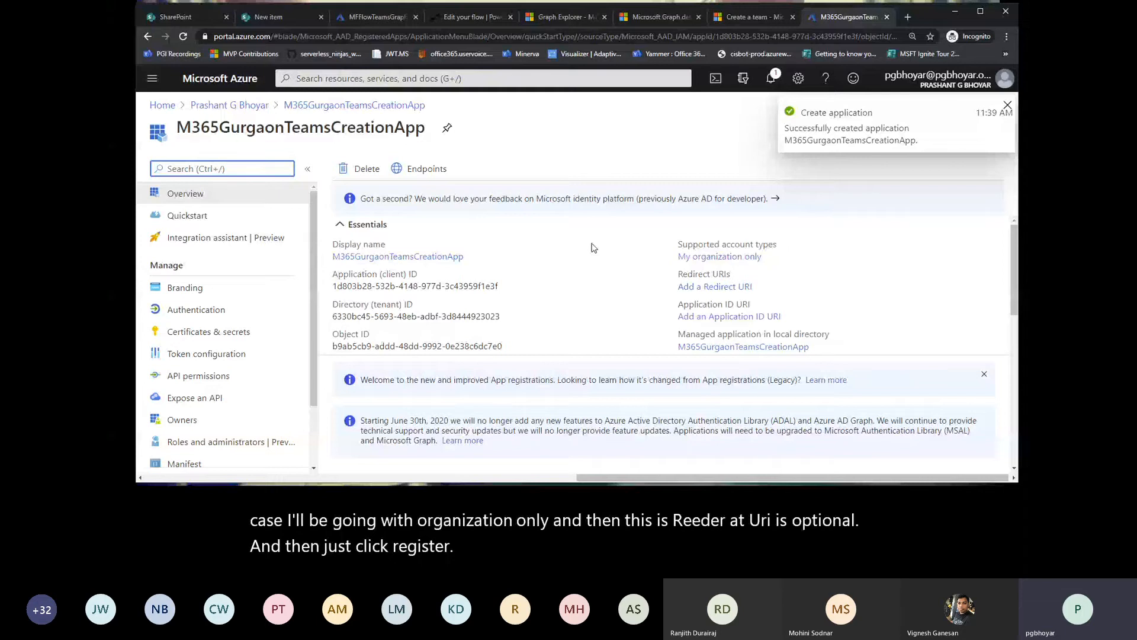
Step: Copy the new app's application (client) ID and directory (tenant) ID to note them down outside the browser
drag(333, 287, 499, 286)
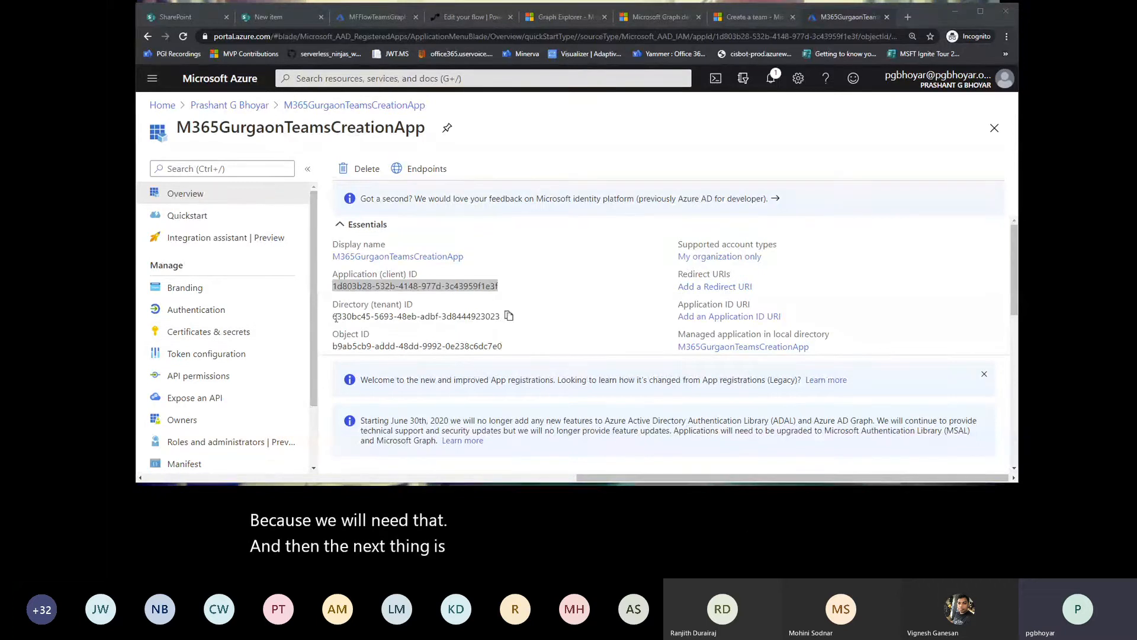
drag(334, 318, 500, 316)
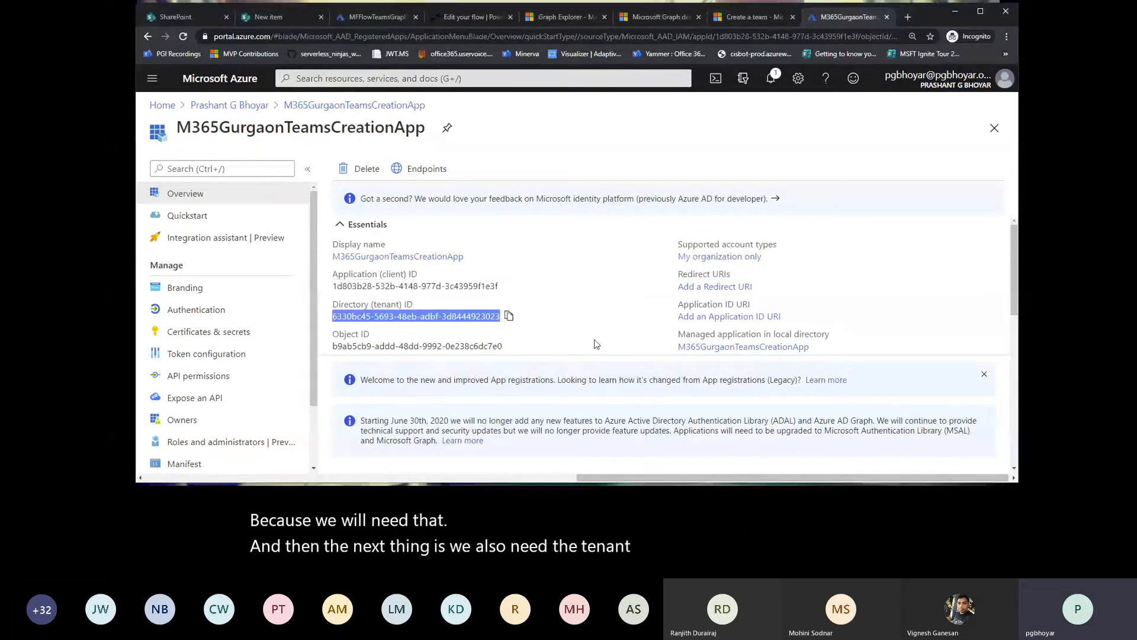
key(alt+Tab)
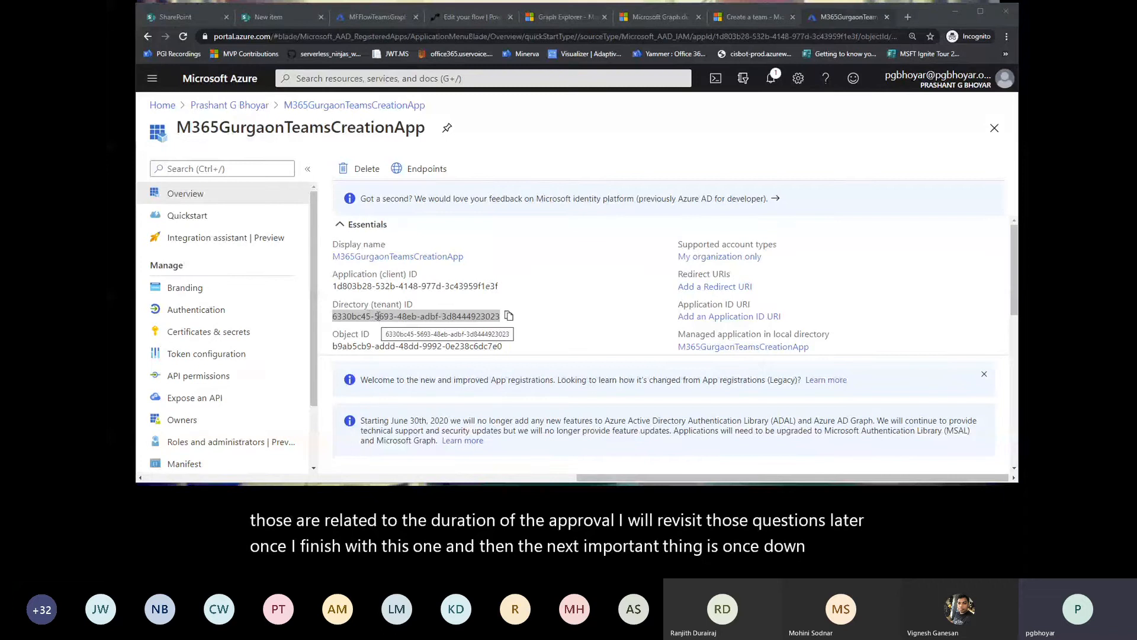
Step: Create a client secret described as M365GurgaonTeamsProvision that expires in 1 year, and copy its value to note it down
click(214, 336)
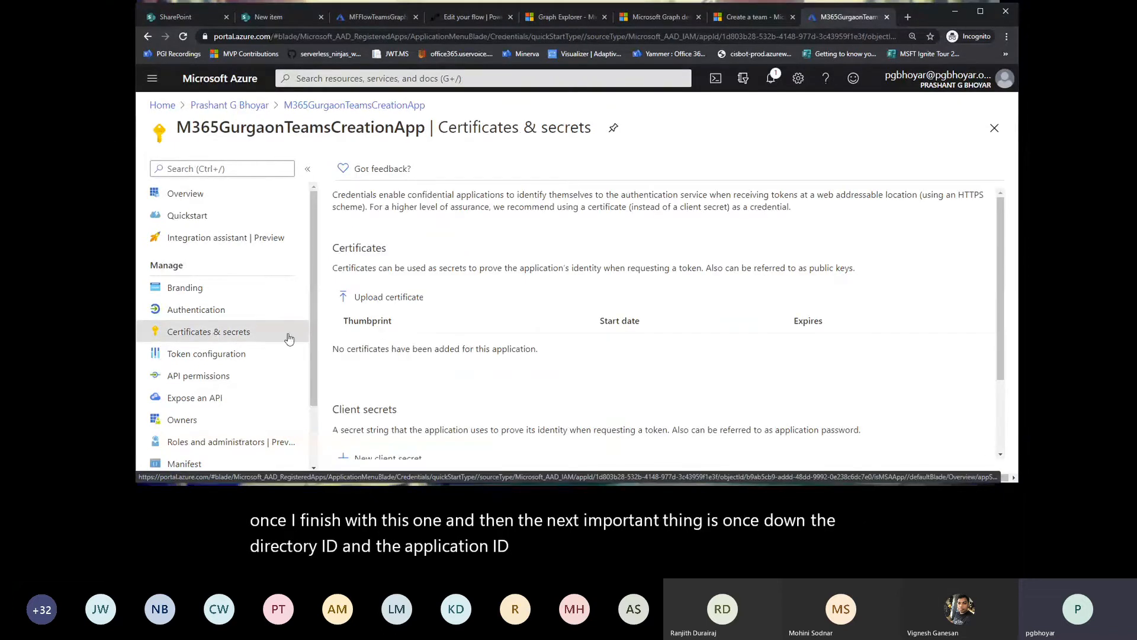
scroll(477, 345, down, 2)
scroll(477, 345, up, 2)
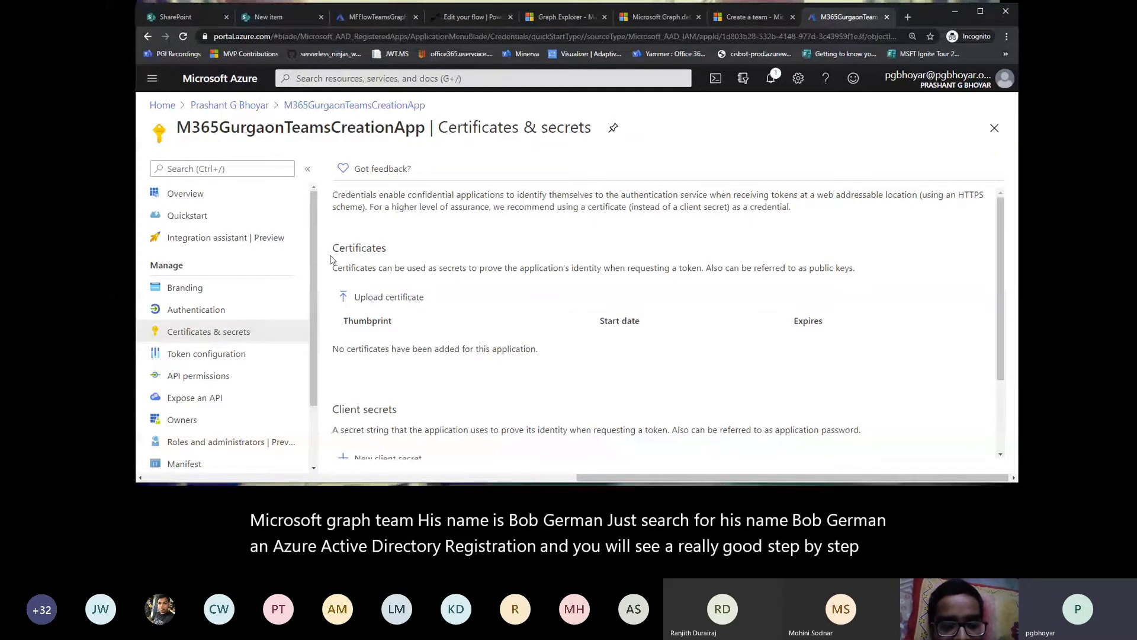
scroll(414, 323, down, 2)
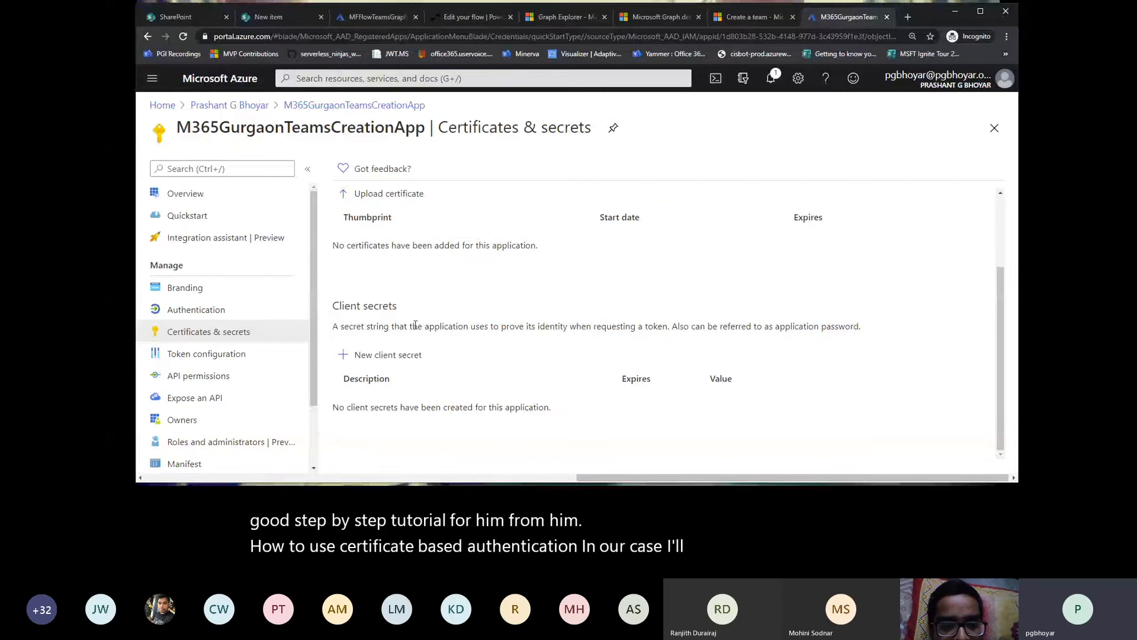
click(394, 355)
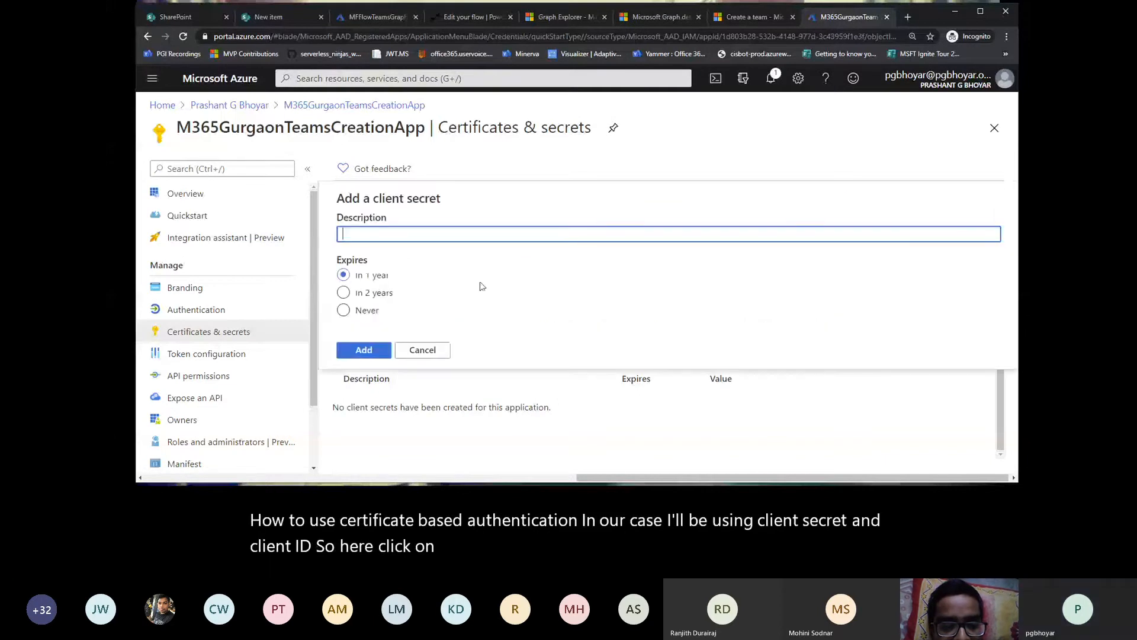
text(M365)
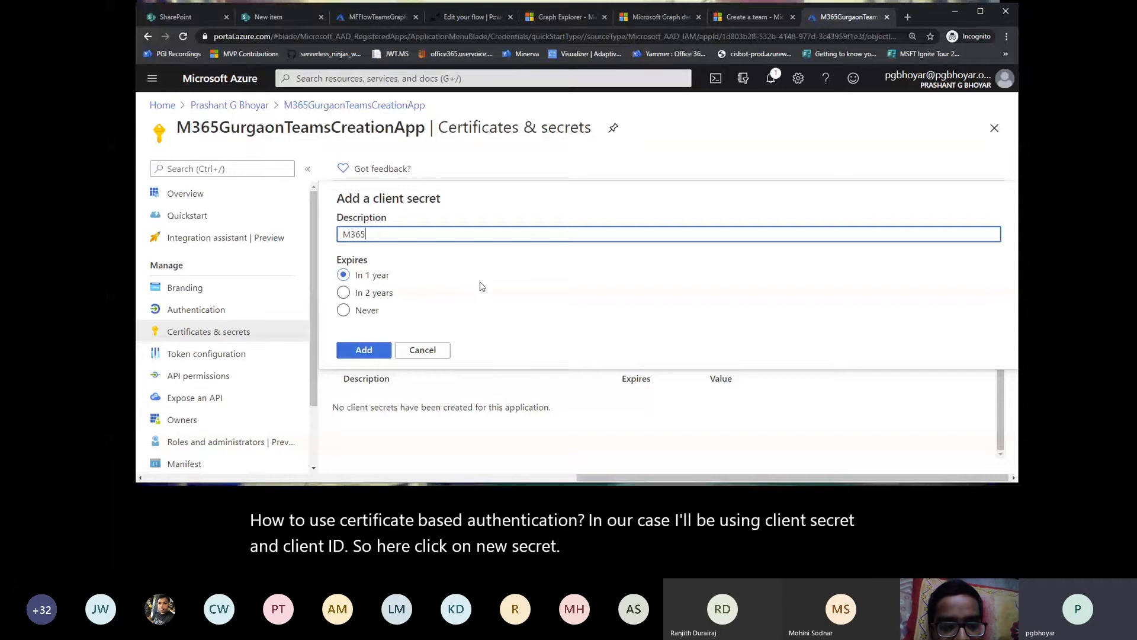
text(Gurgaon)
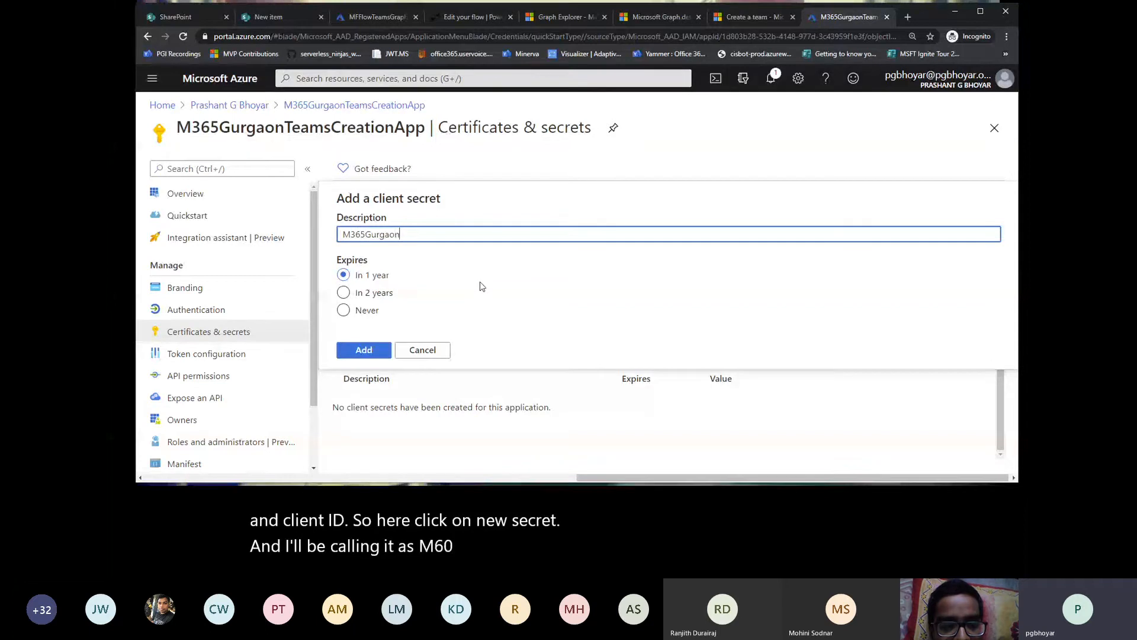
text(Teams)
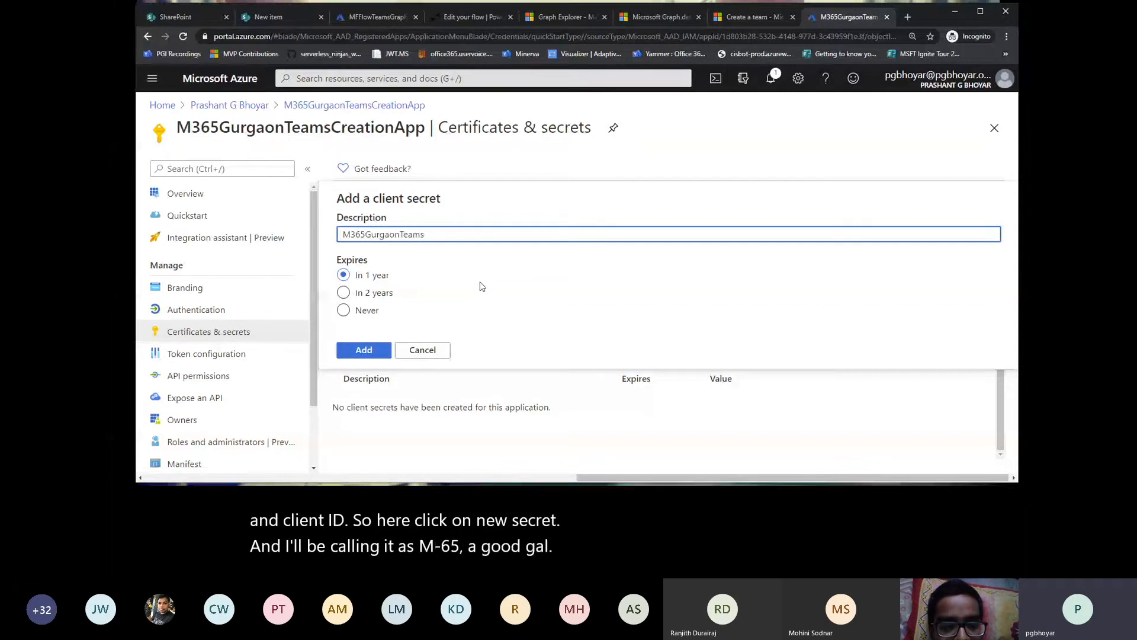
text(Provision)
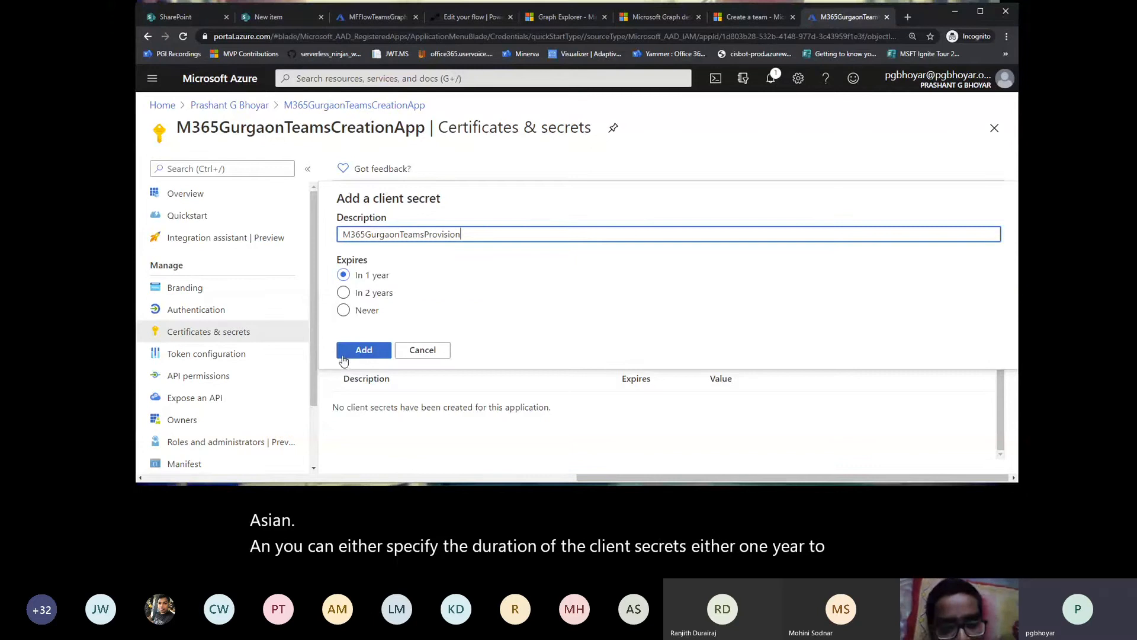
click(363, 350)
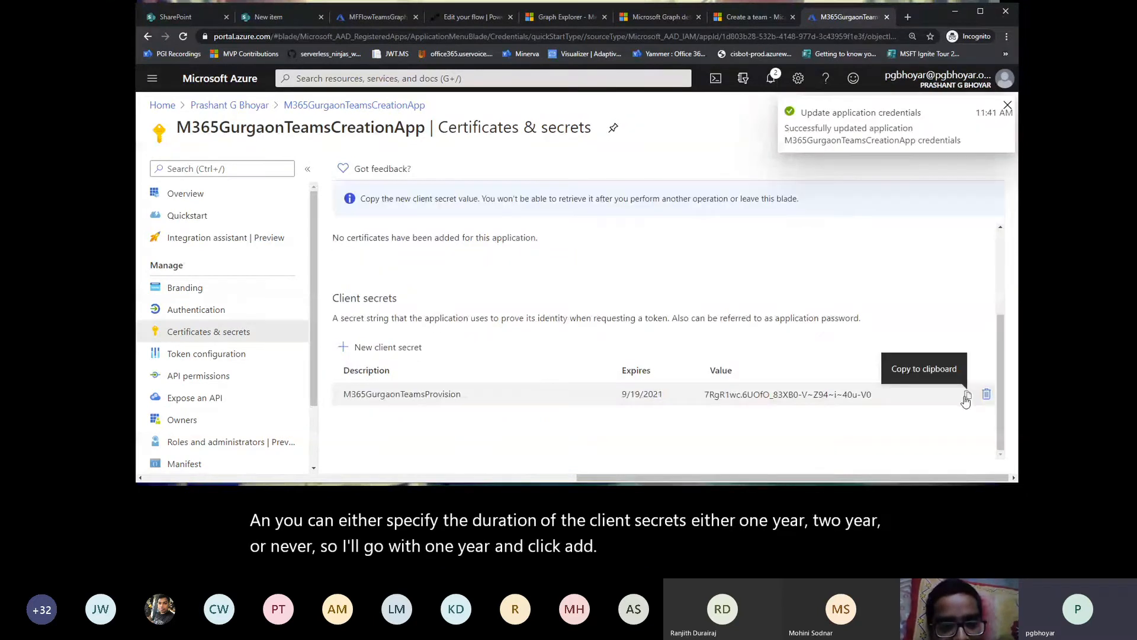
key(alt+Tab)
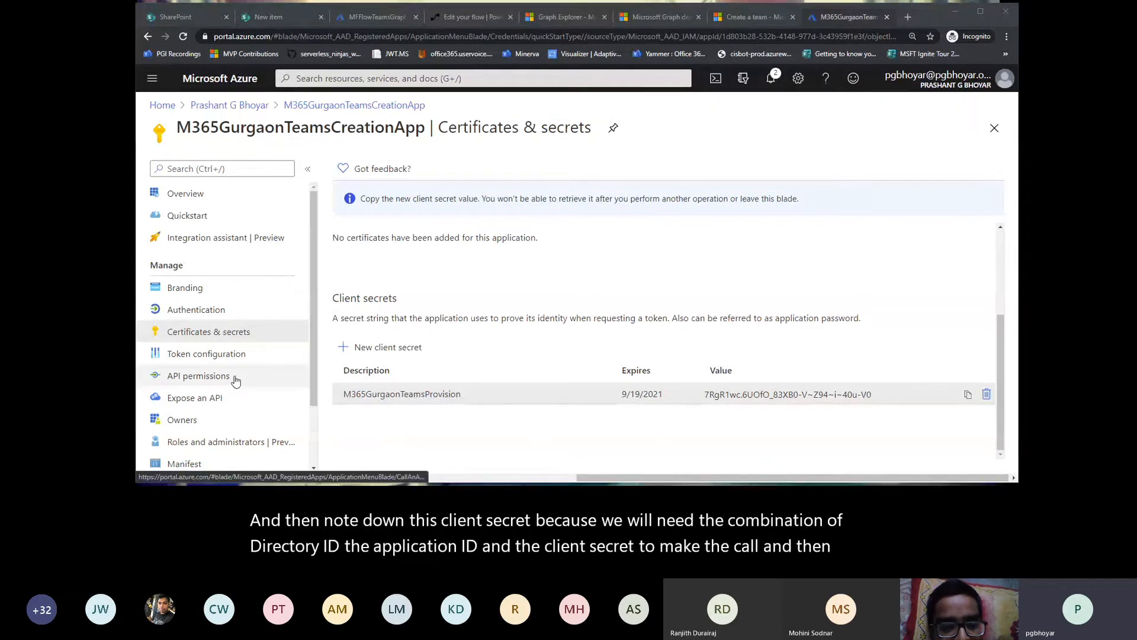
Step: Start a permission request in the app's API permissions for Microsoft Graph, using application permissions
click(204, 378)
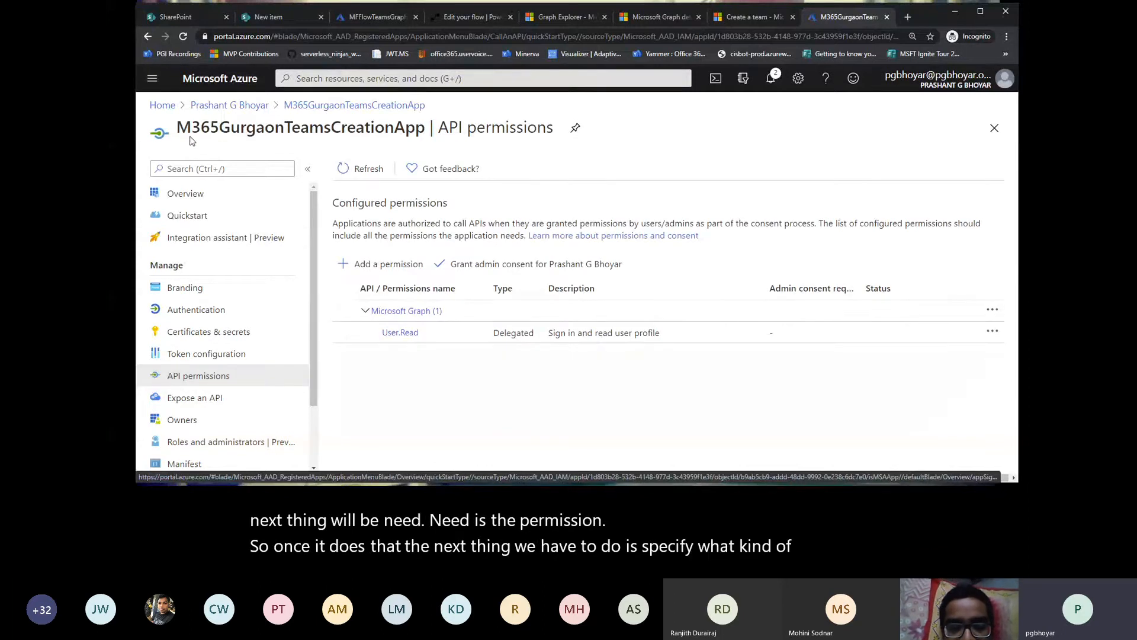
click(379, 265)
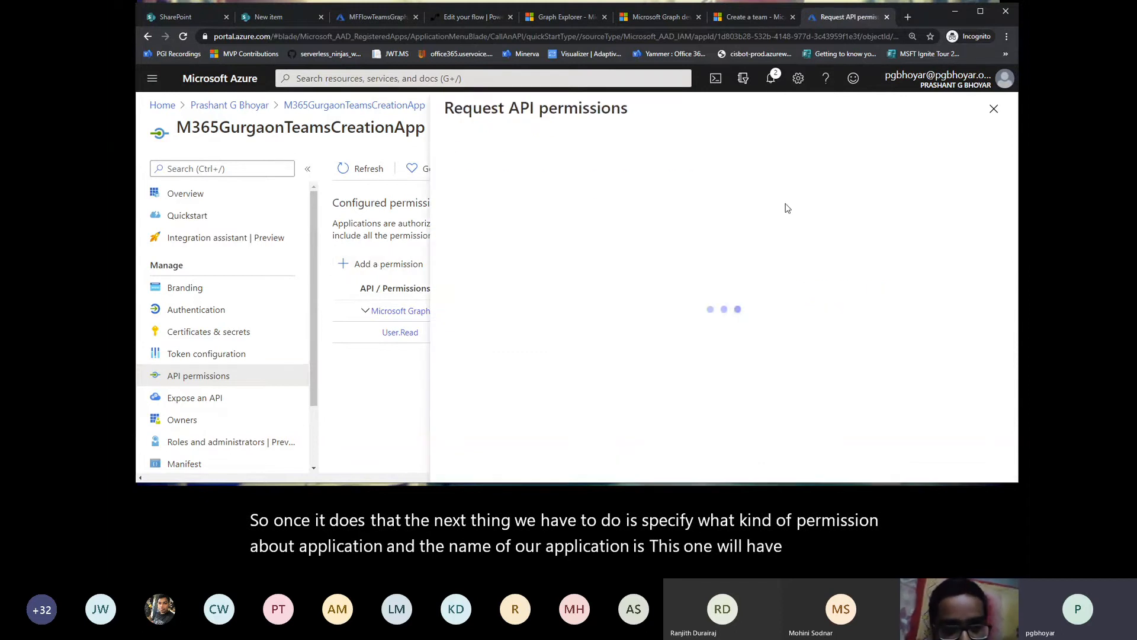
click(994, 108)
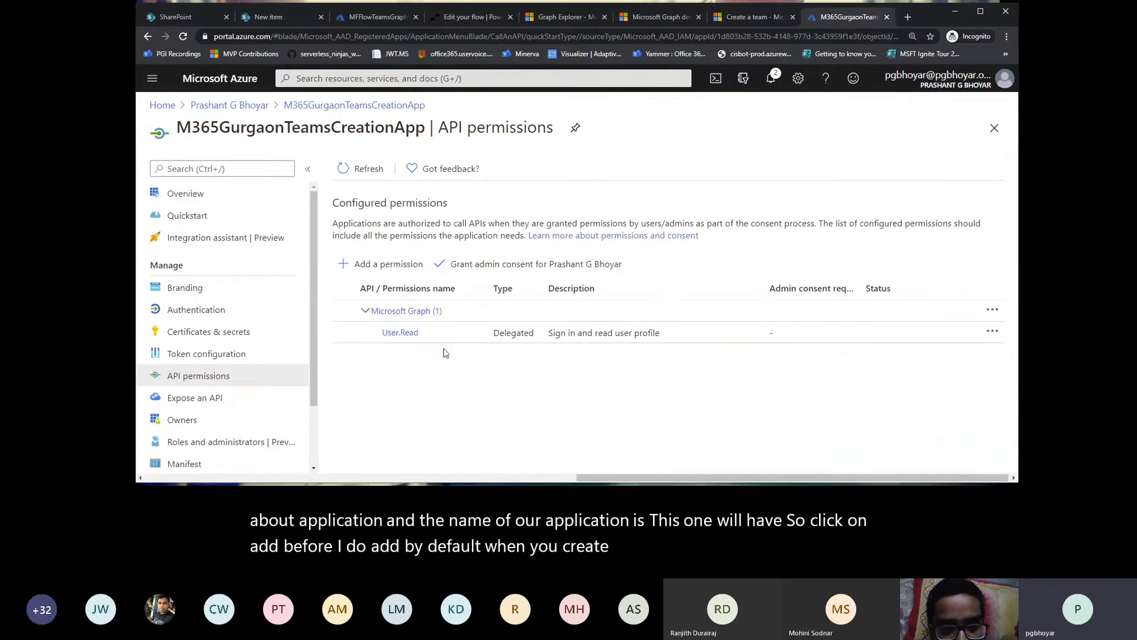
click(379, 263)
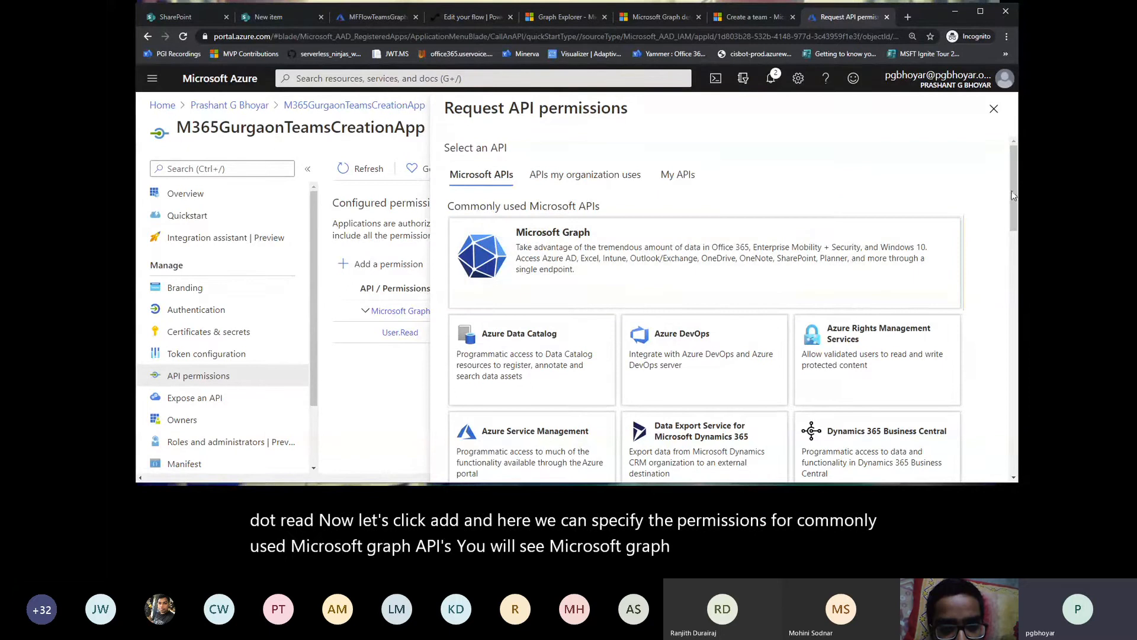
mouse_move(1011, 191)
mouse_down()
mouse_move(1005, 320)
mouse_move(1003, 197)
mouse_up()
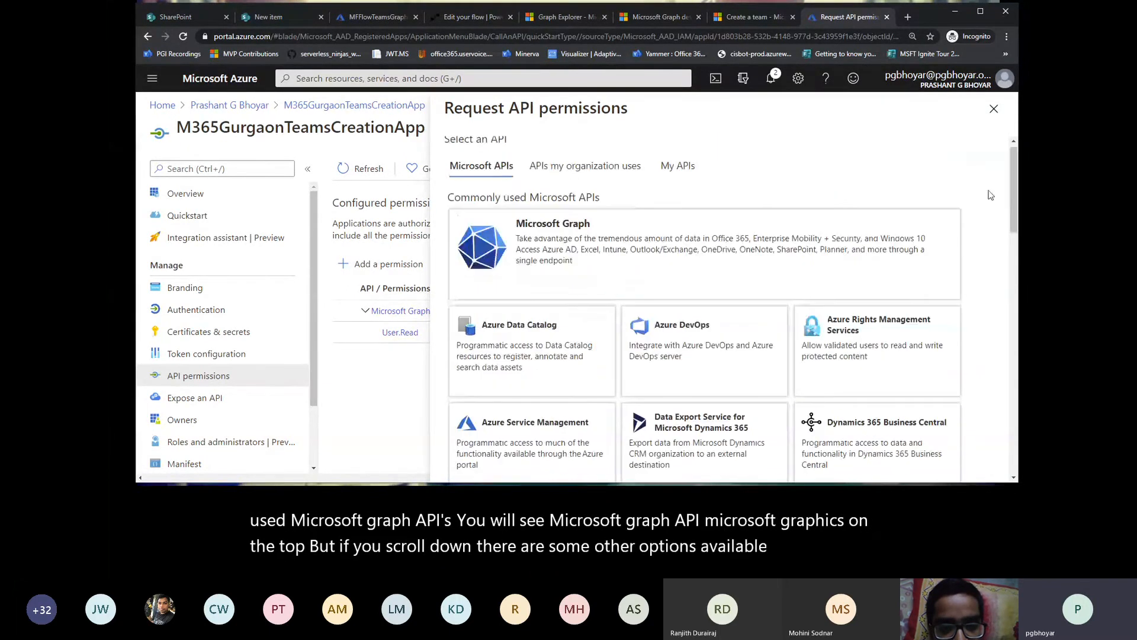
click(591, 253)
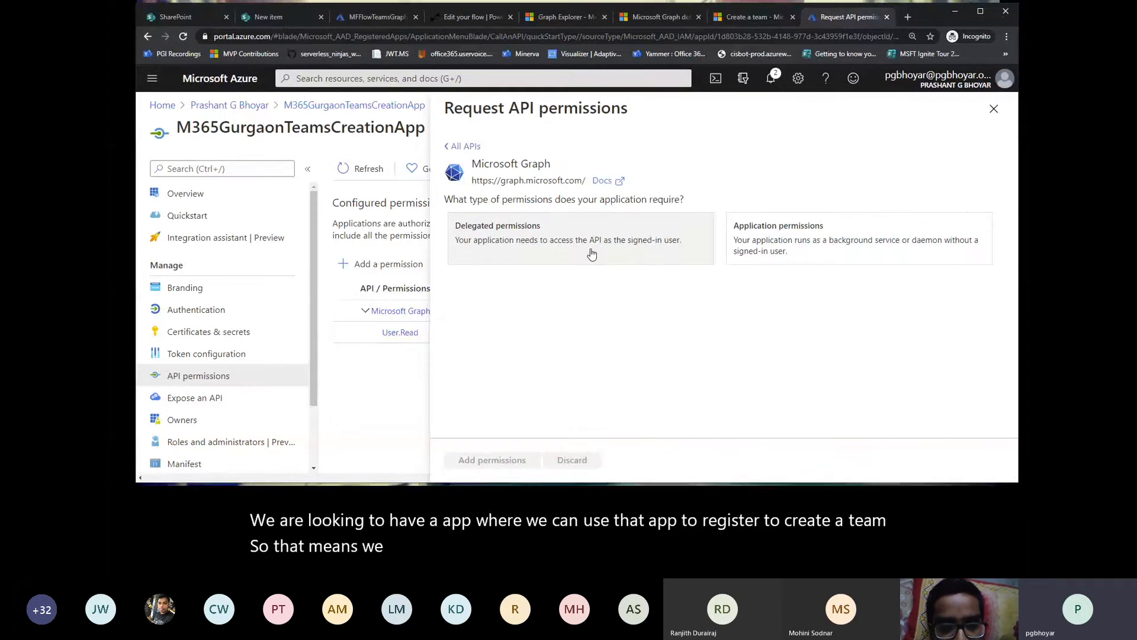
click(760, 242)
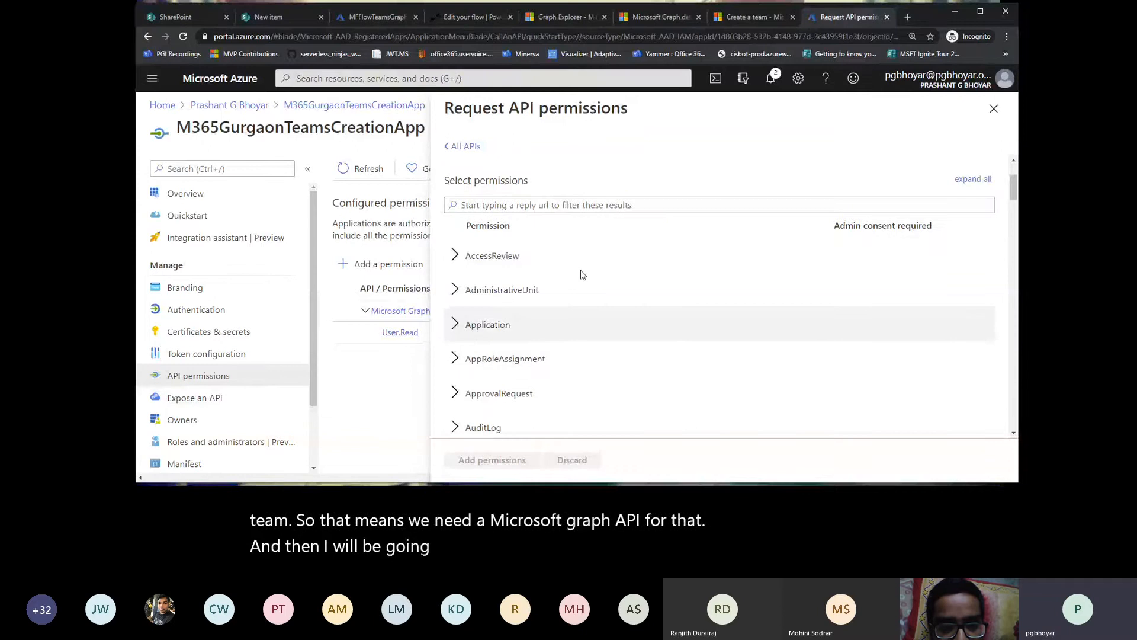
Step: Filter the permissions by "Team" and select Team.Create and Team.ReadBasic.All in the Team group
click(536, 204)
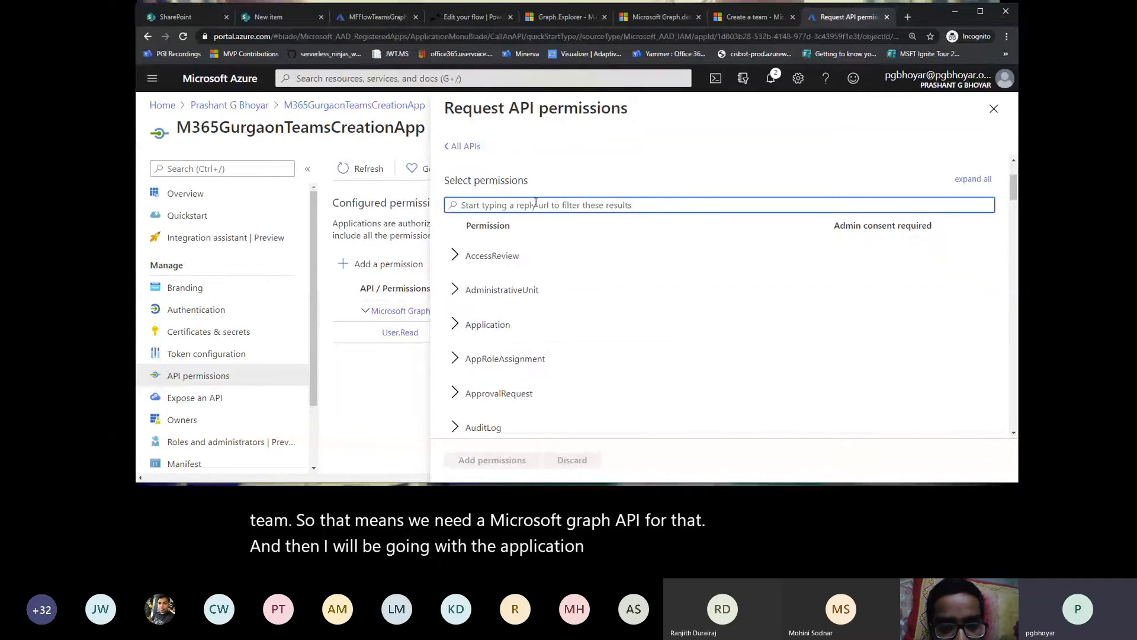
text(team)
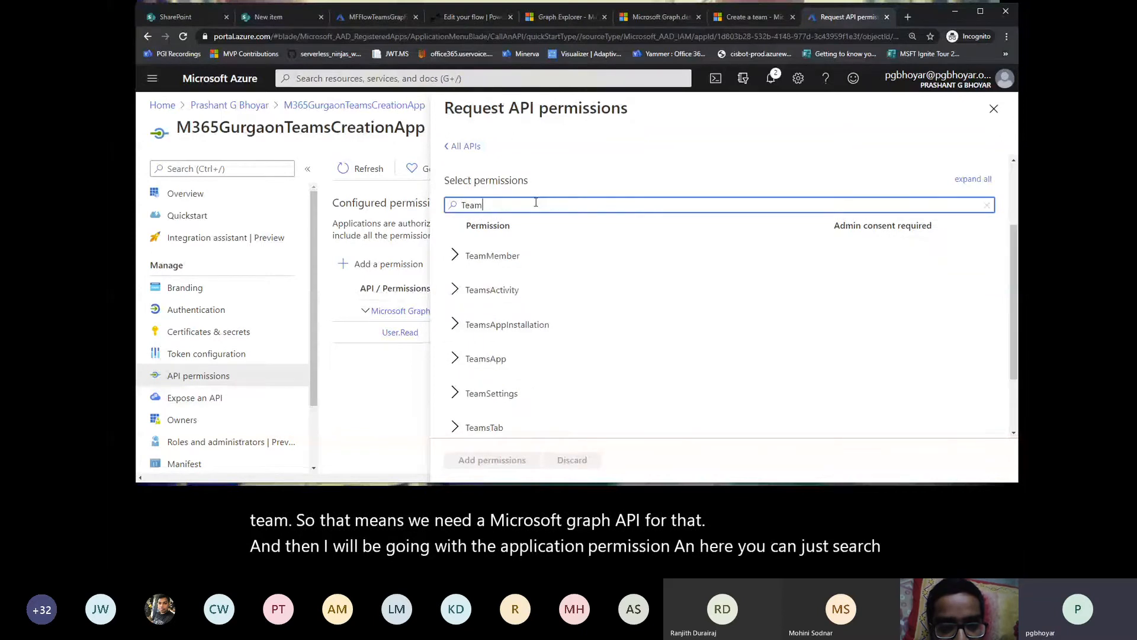
scroll(554, 311, down, 3)
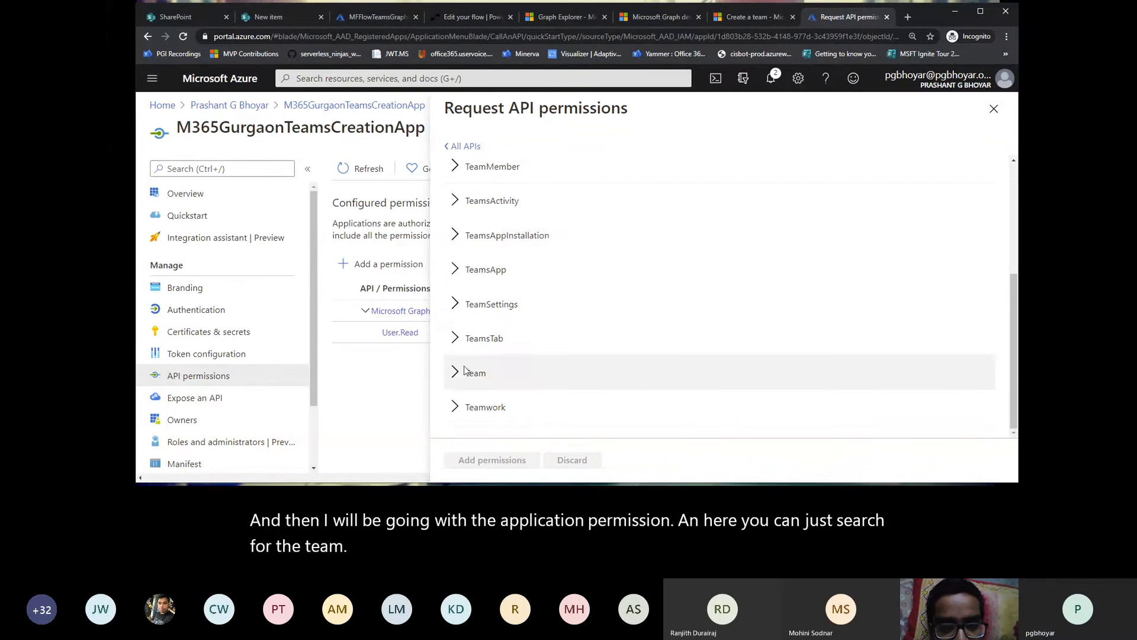
click(572, 361)
scroll(572, 362, down, 2)
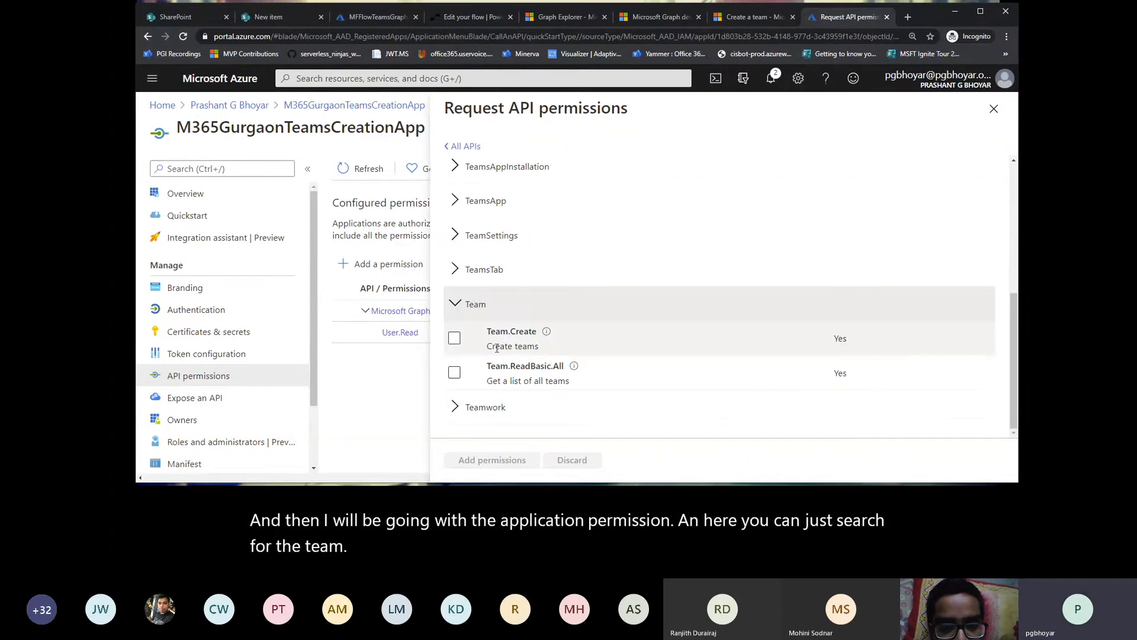
click(456, 343)
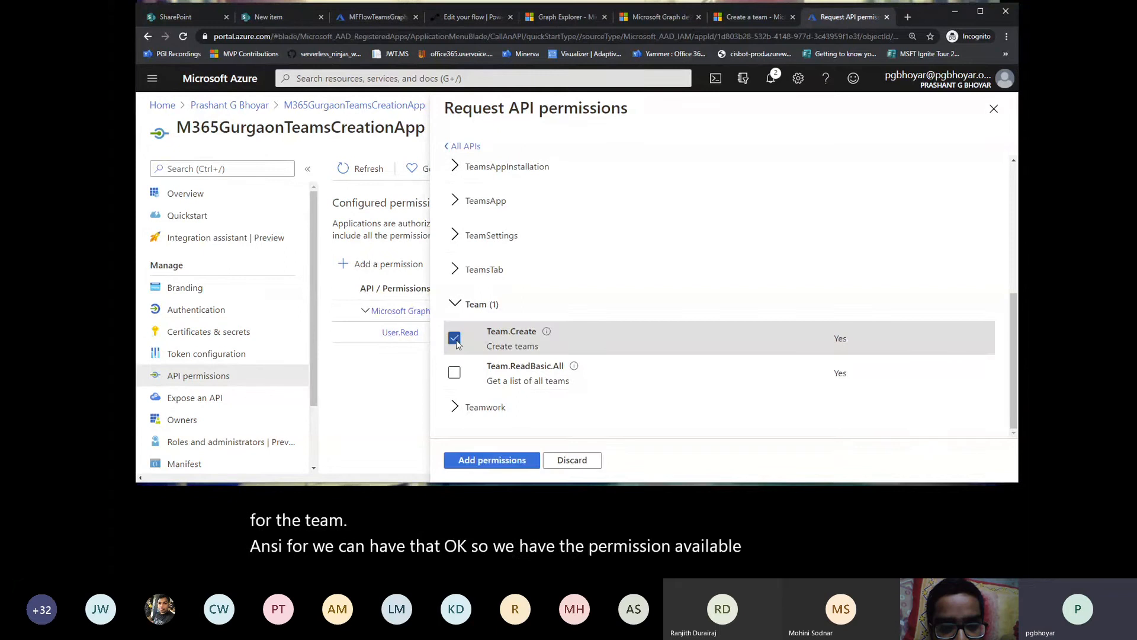
click(474, 374)
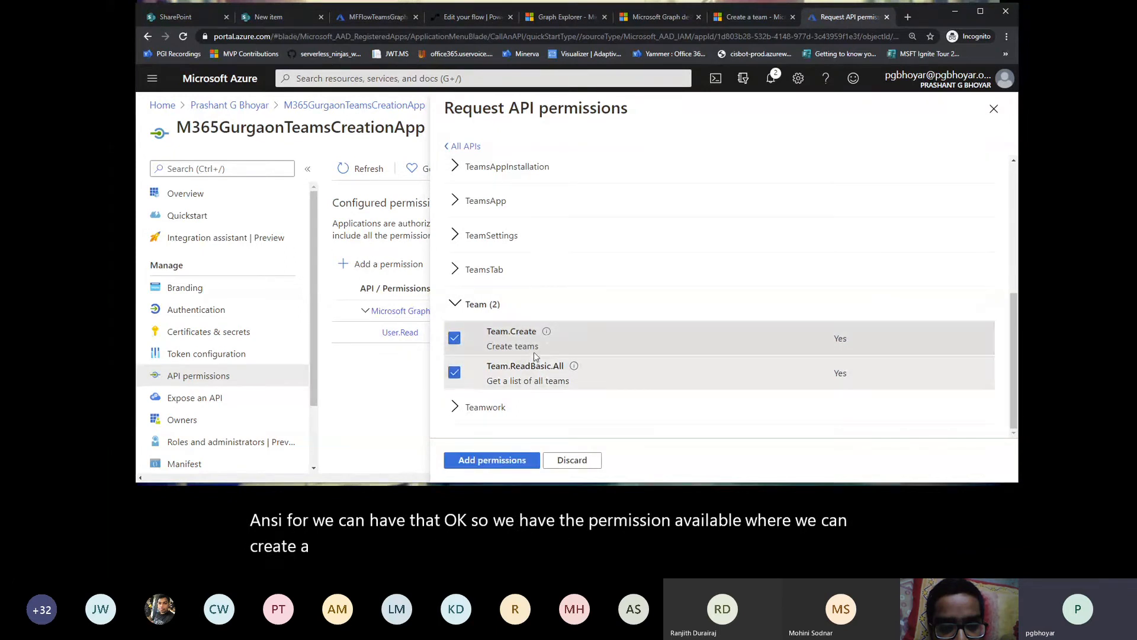
scroll(535, 351, up, 2)
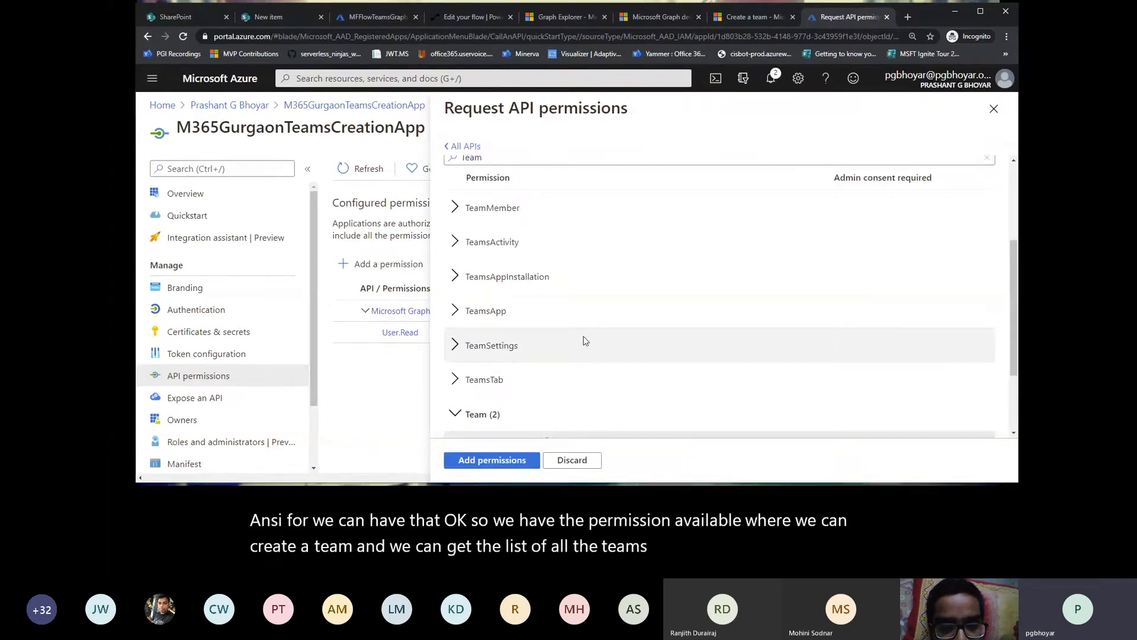
Step: Add the selected Team permissions to the app registration and grant admin consent for the whole organization
scroll(584, 340, down, 2)
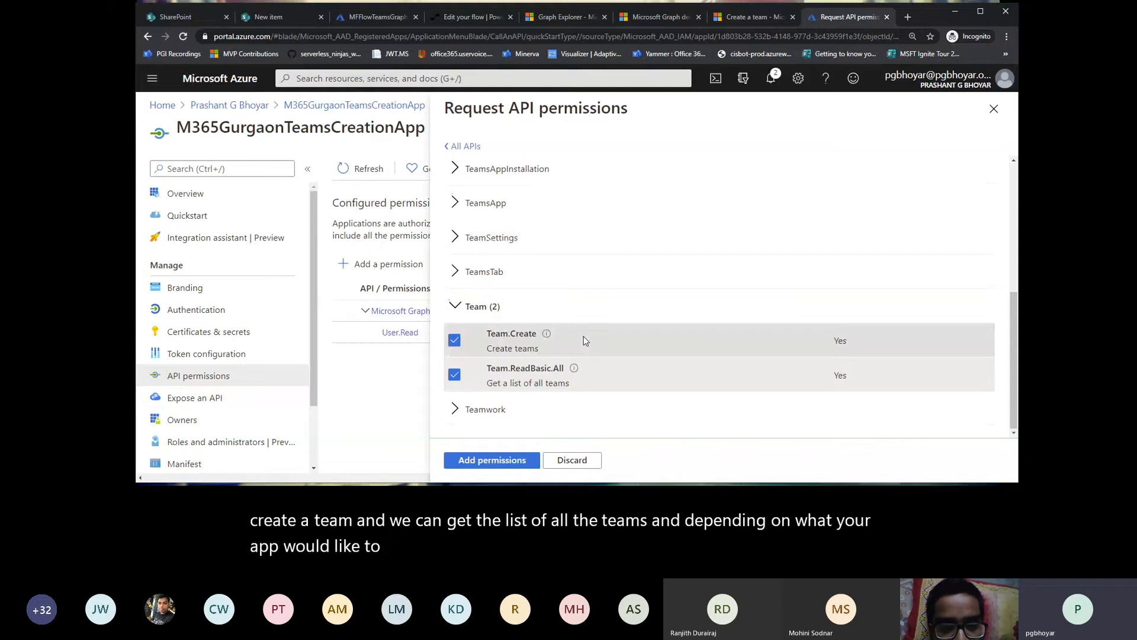
scroll(584, 336, up, 5)
scroll(585, 342, down, 1)
scroll(585, 341, down, 1)
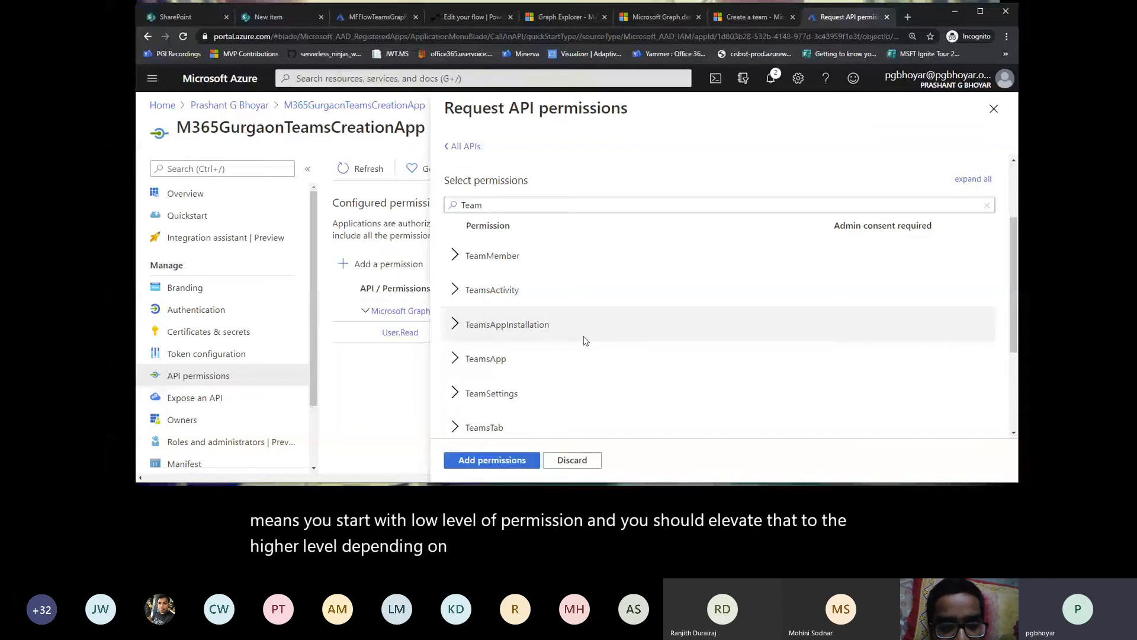
scroll(583, 341, down, 3)
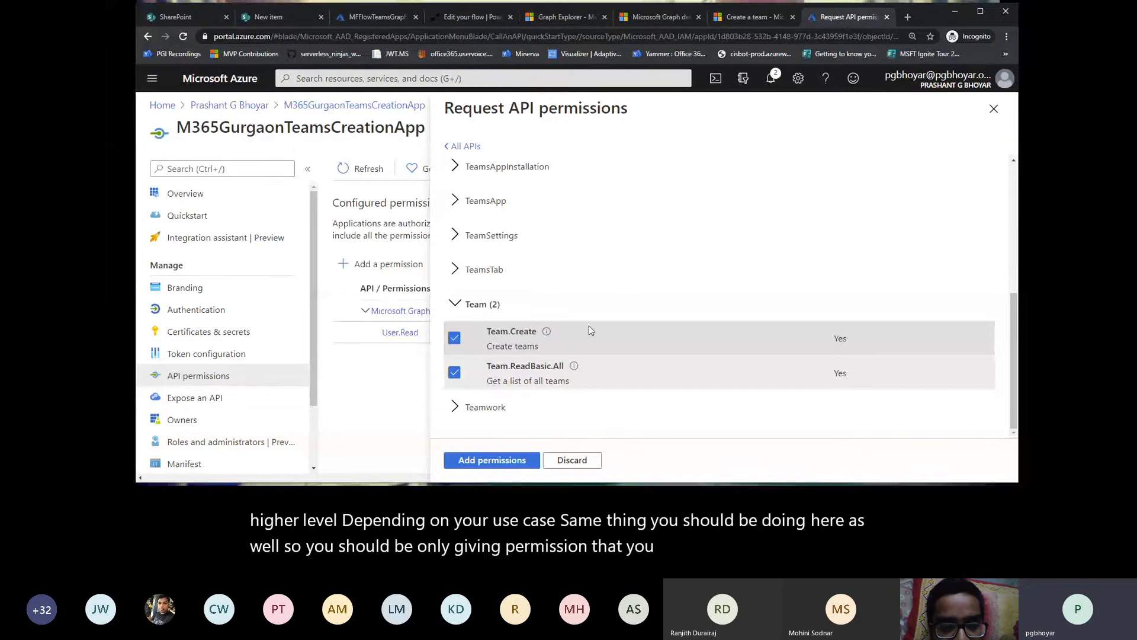
click(506, 468)
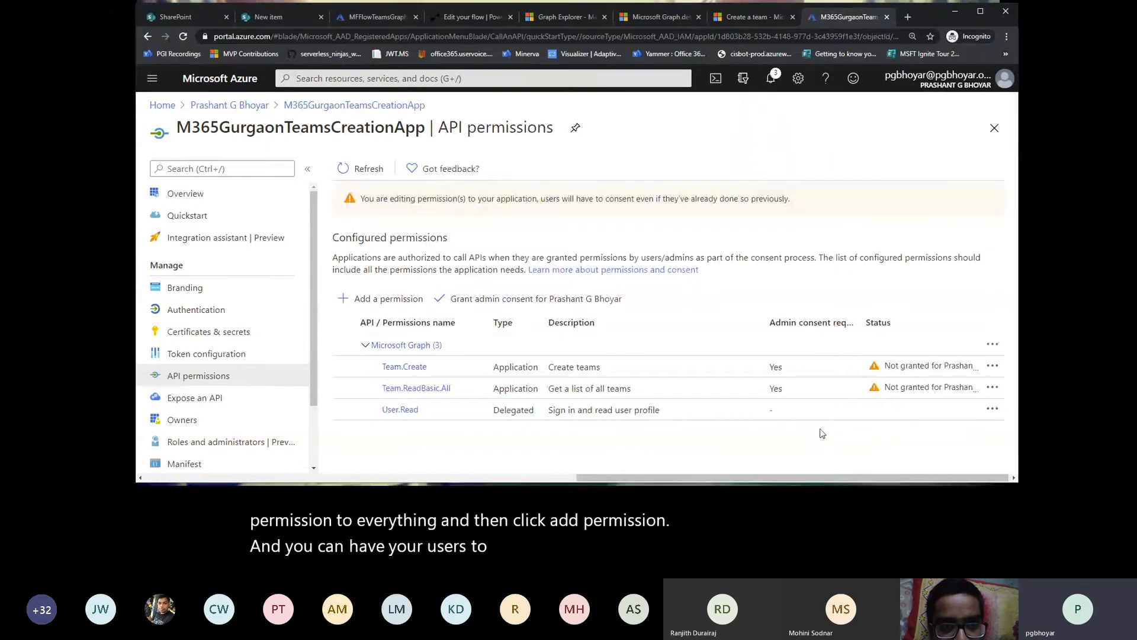
click(527, 298)
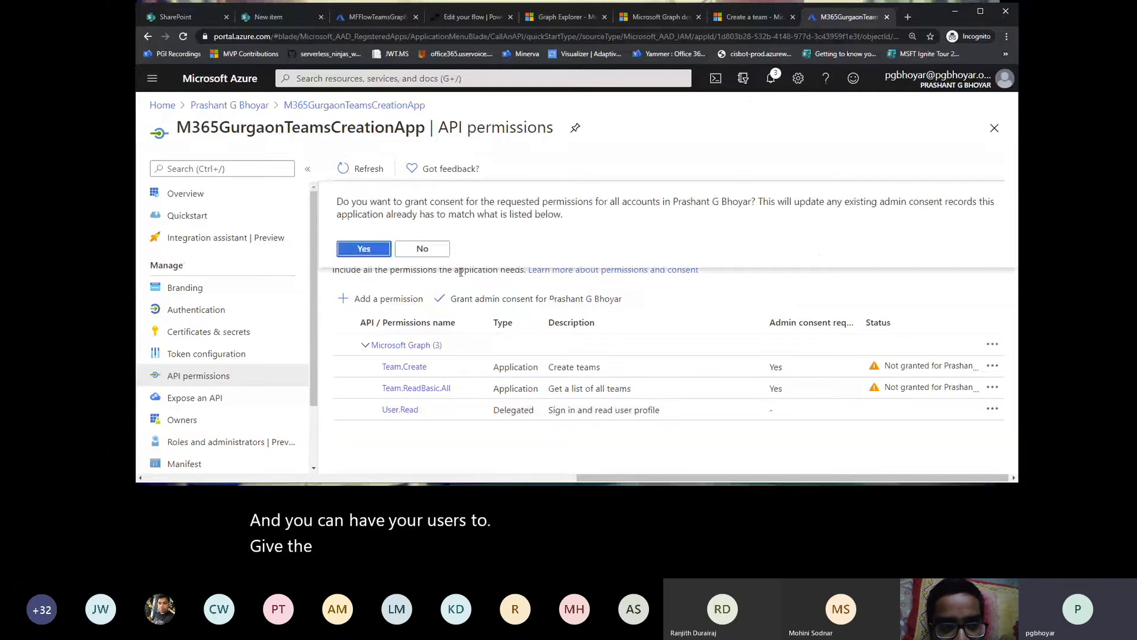
click(364, 249)
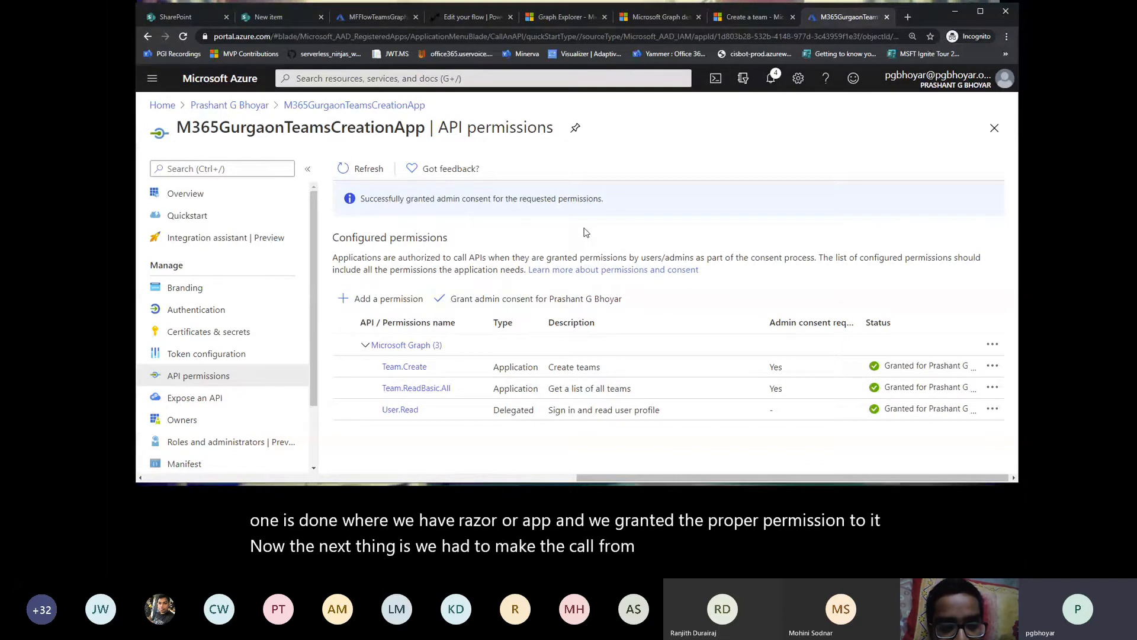
Step: Switch to the SPTeamRequestApproval flow in Power Automate, enlarge the page to 125%, and review its new-item trigger
click(453, 17)
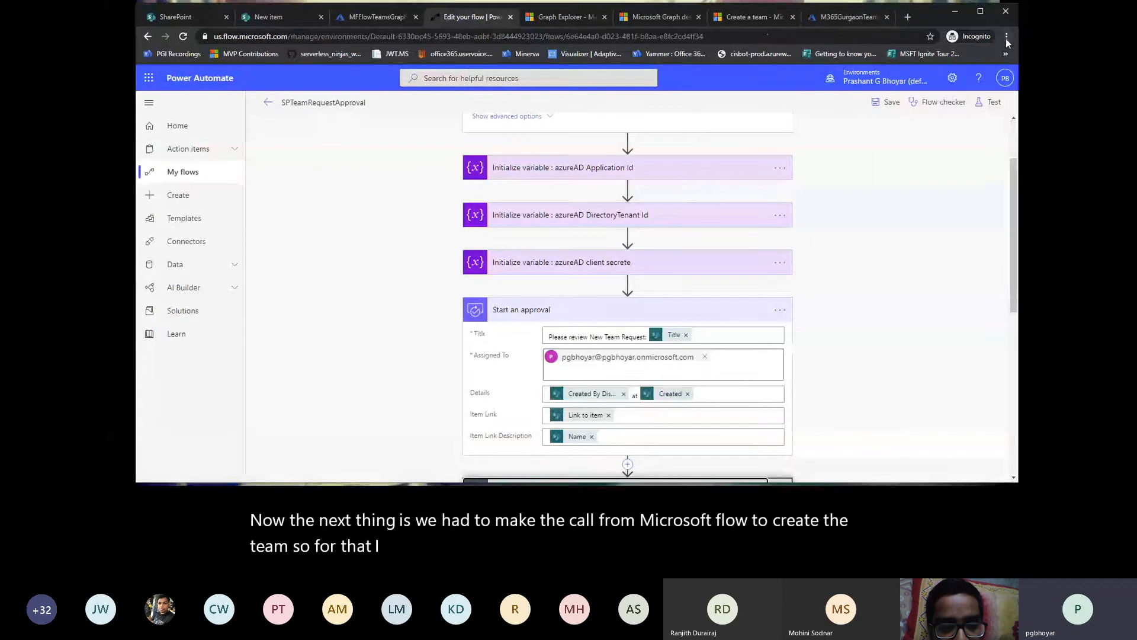
click(1007, 37)
click(968, 126)
click(968, 126)
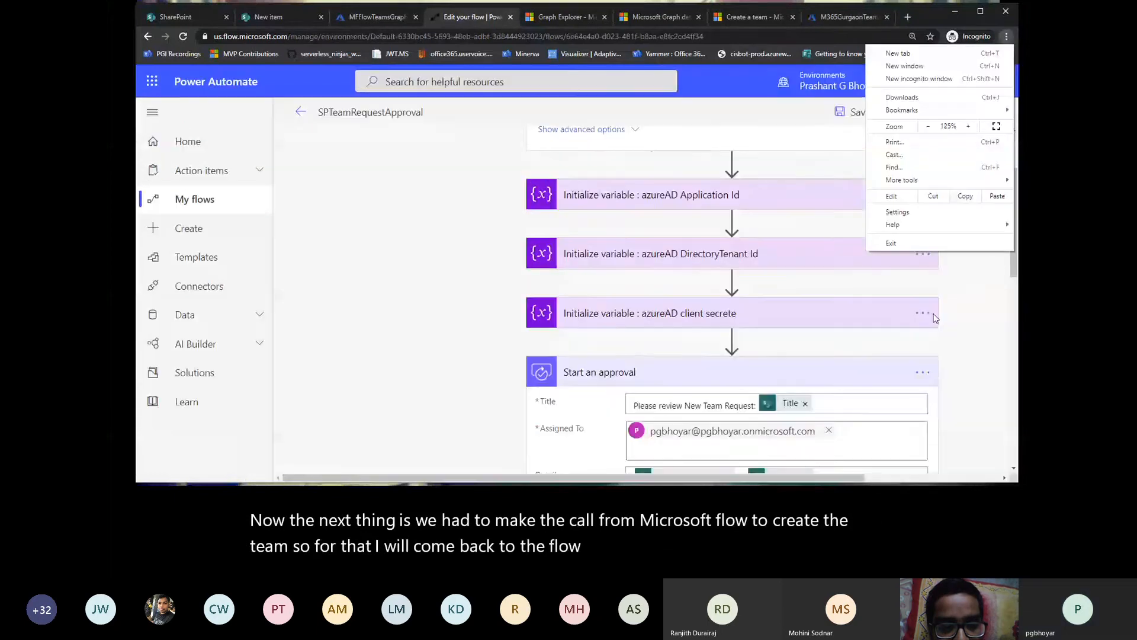
click(934, 318)
scroll(960, 267, up, 2)
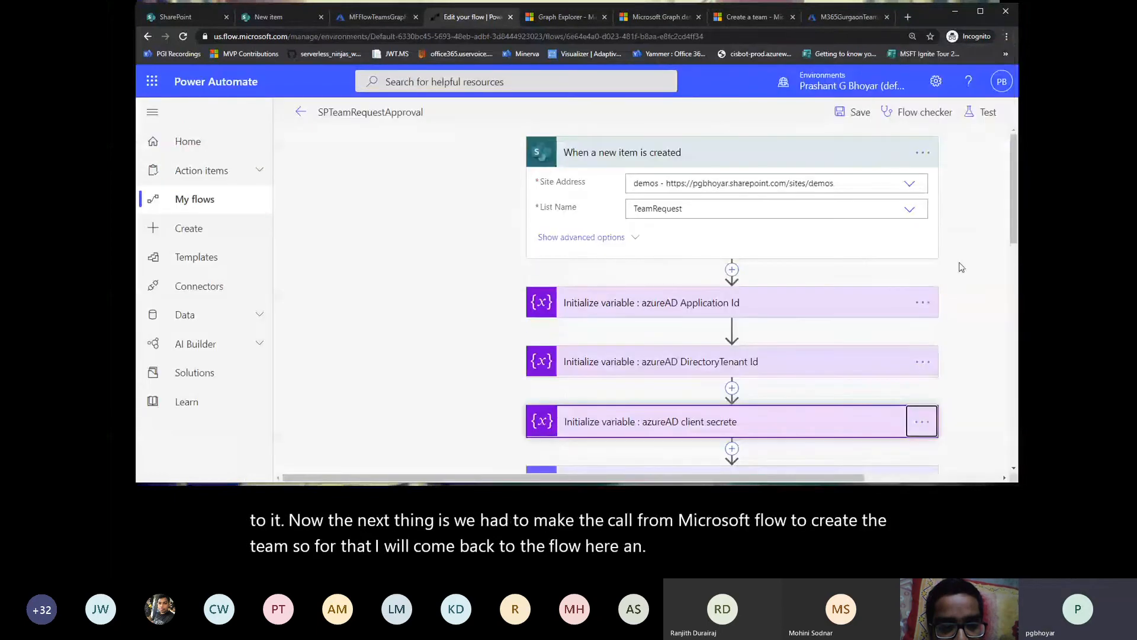
drag(417, 474, 435, 479)
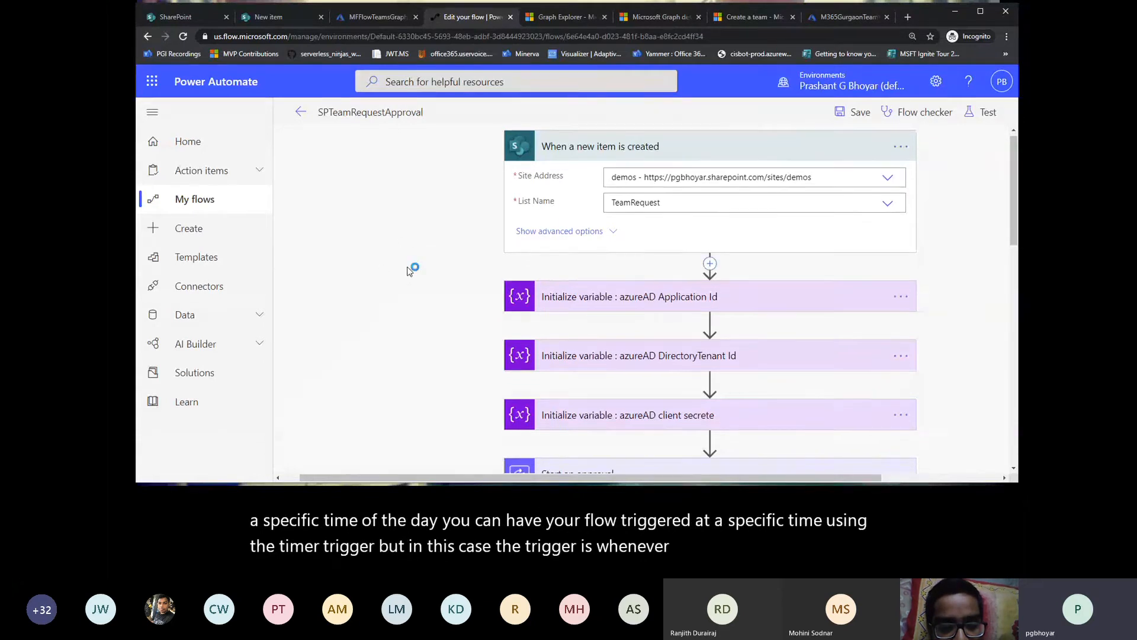
Step: Expand the Application Id and DirectoryTenant Id variable actions and examine their names, types and values
scroll(406, 270, down, 2)
click(581, 200)
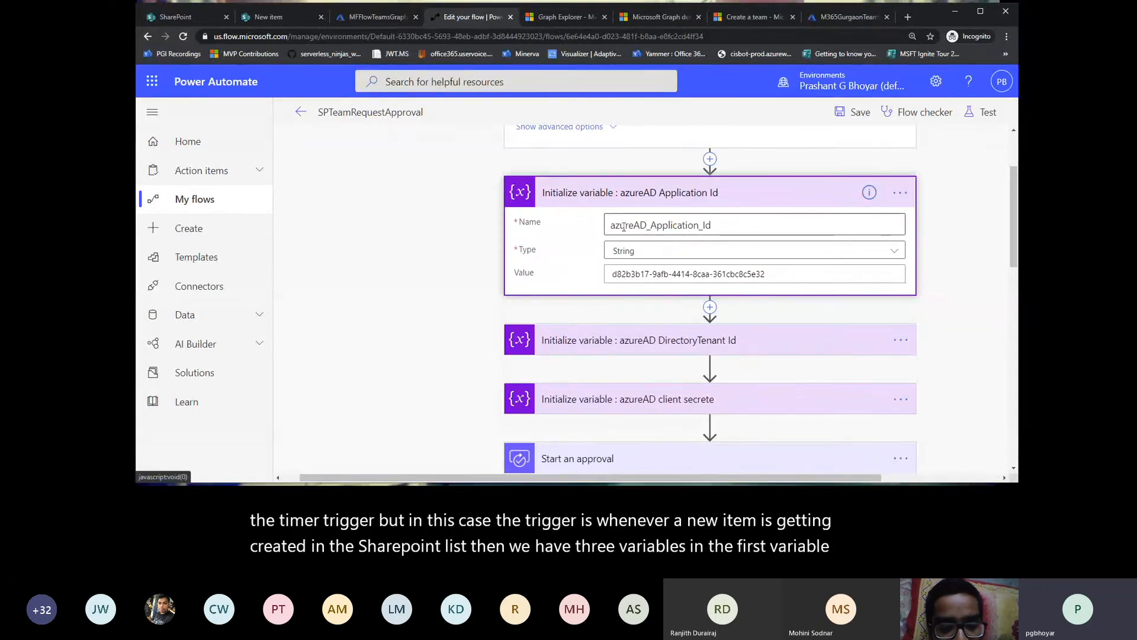
scroll(445, 296, down, 1)
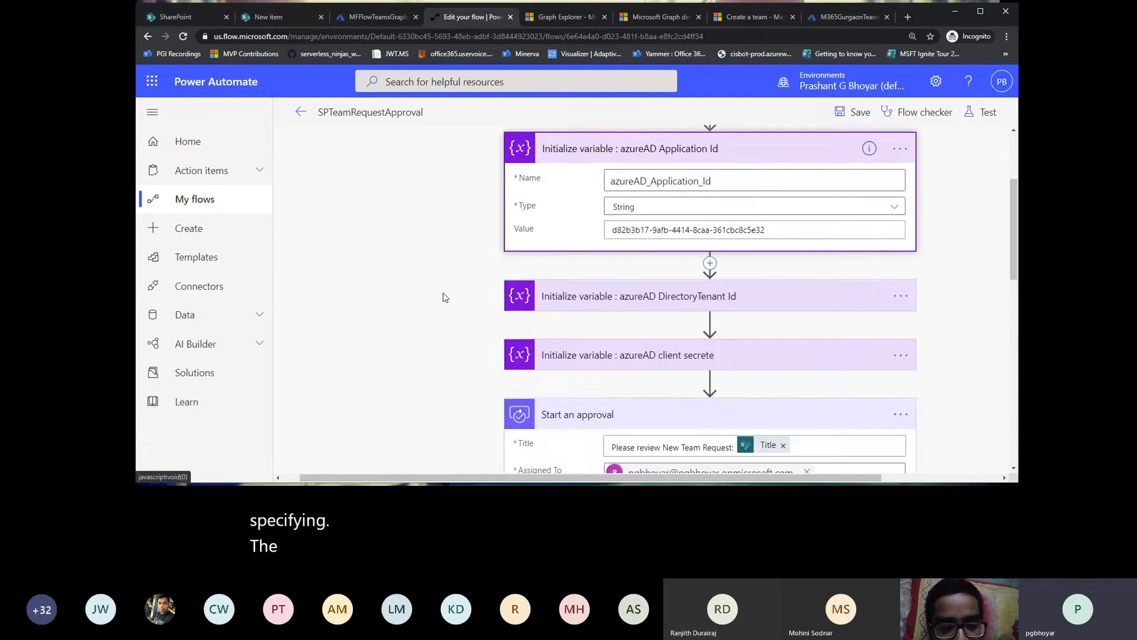
click(560, 292)
scroll(488, 262, down, 2)
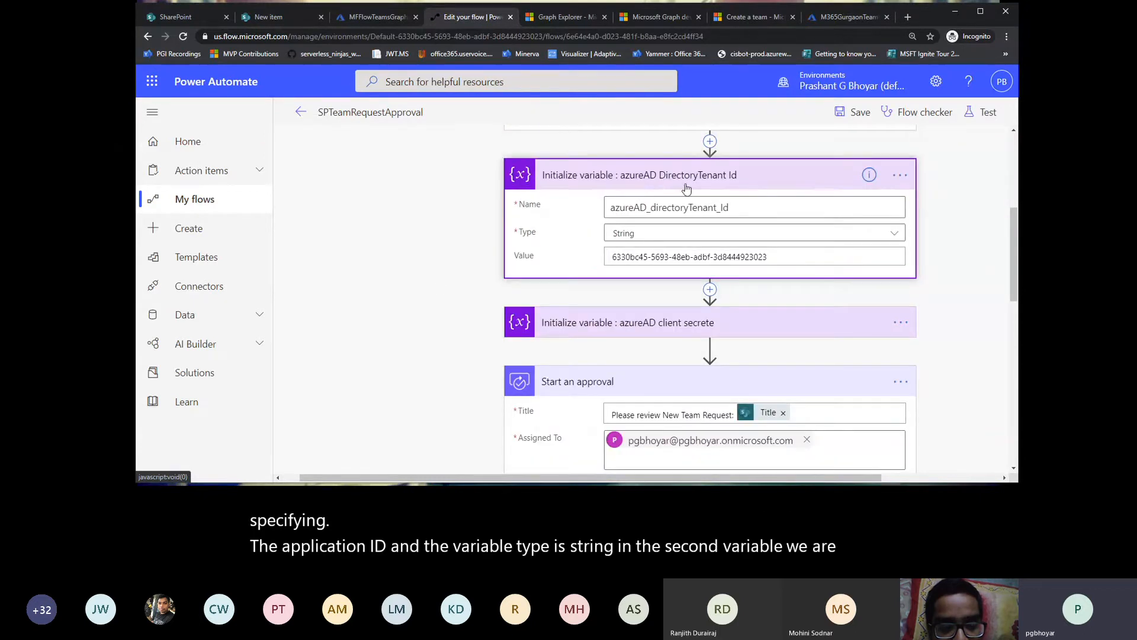
scroll(401, 328, down, 1)
scroll(400, 328, down, 2)
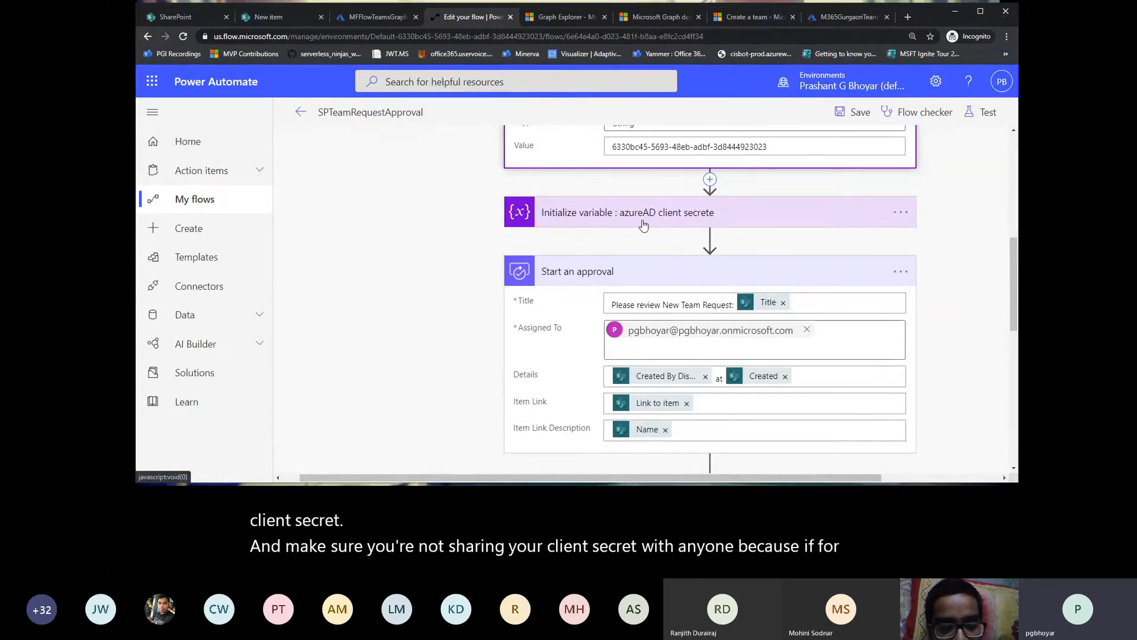
scroll(428, 290, up, 5)
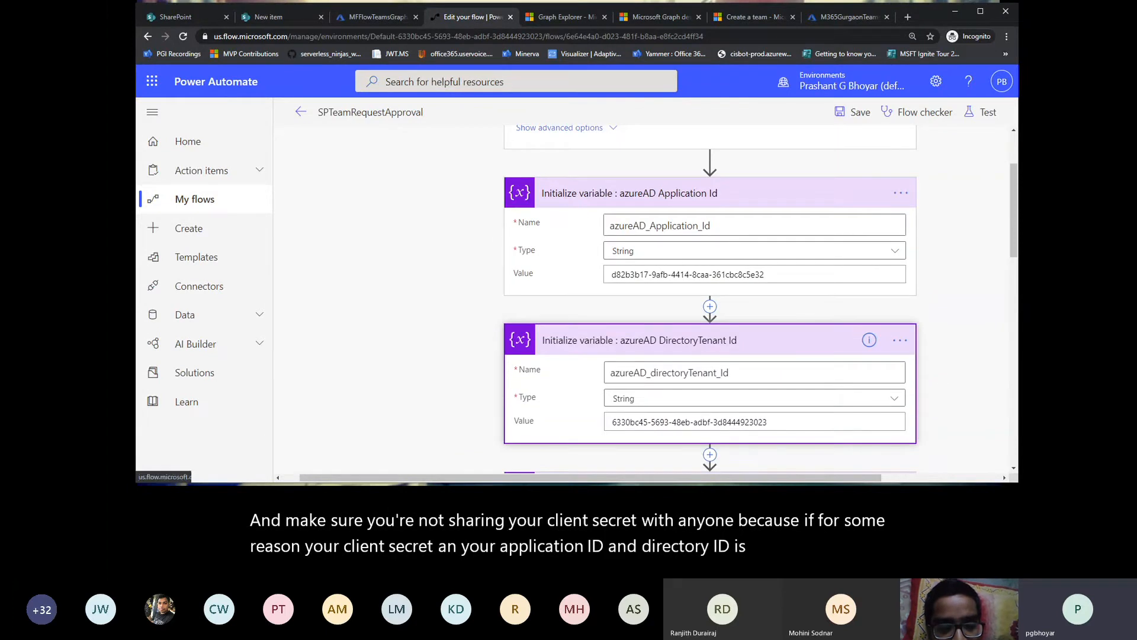
click(299, 351)
scroll(300, 355, down, 2)
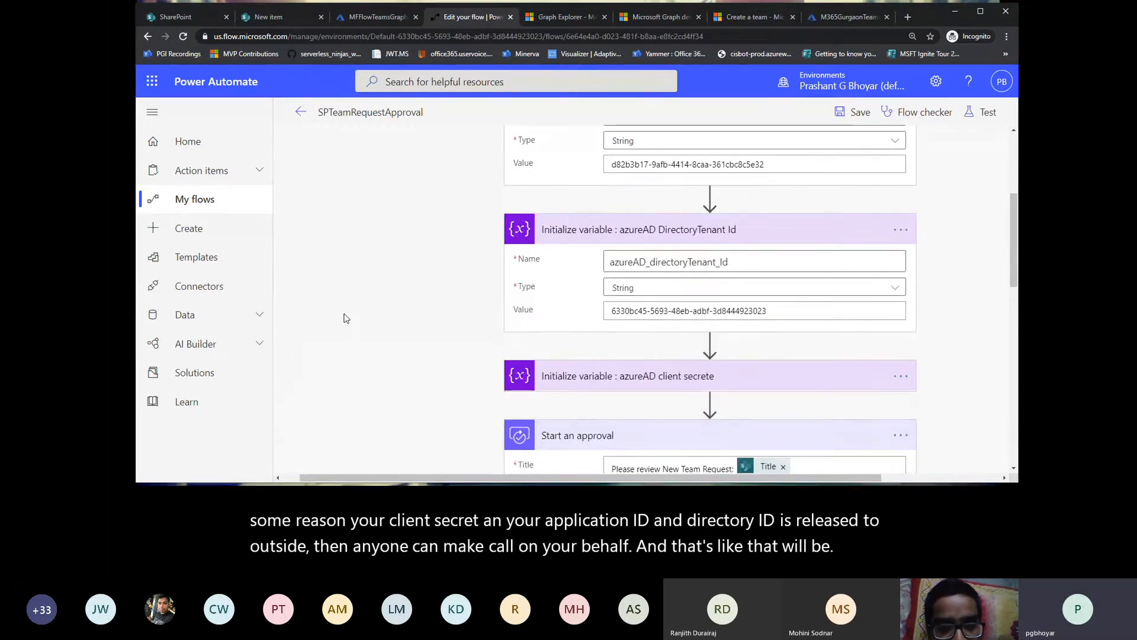
Step: Review the Start an approval settings and the actions in the Condition's branches, leaving the client secret variable collapsed
scroll(346, 318, down, 1)
scroll(344, 318, down, 2)
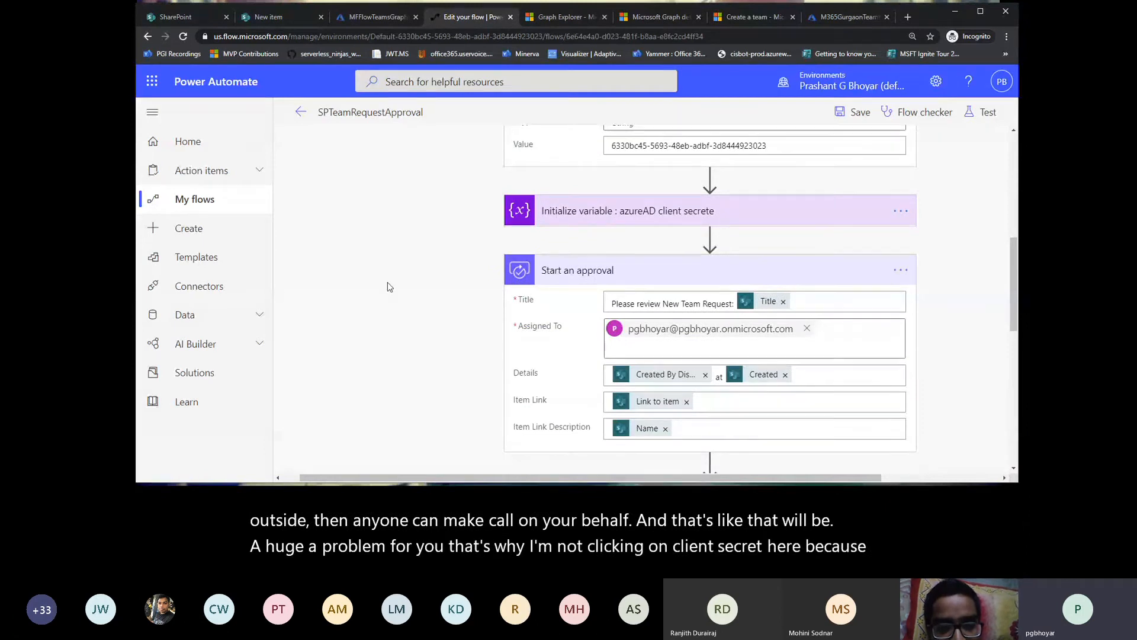
scroll(387, 282, down, 1)
scroll(387, 282, down, 1)
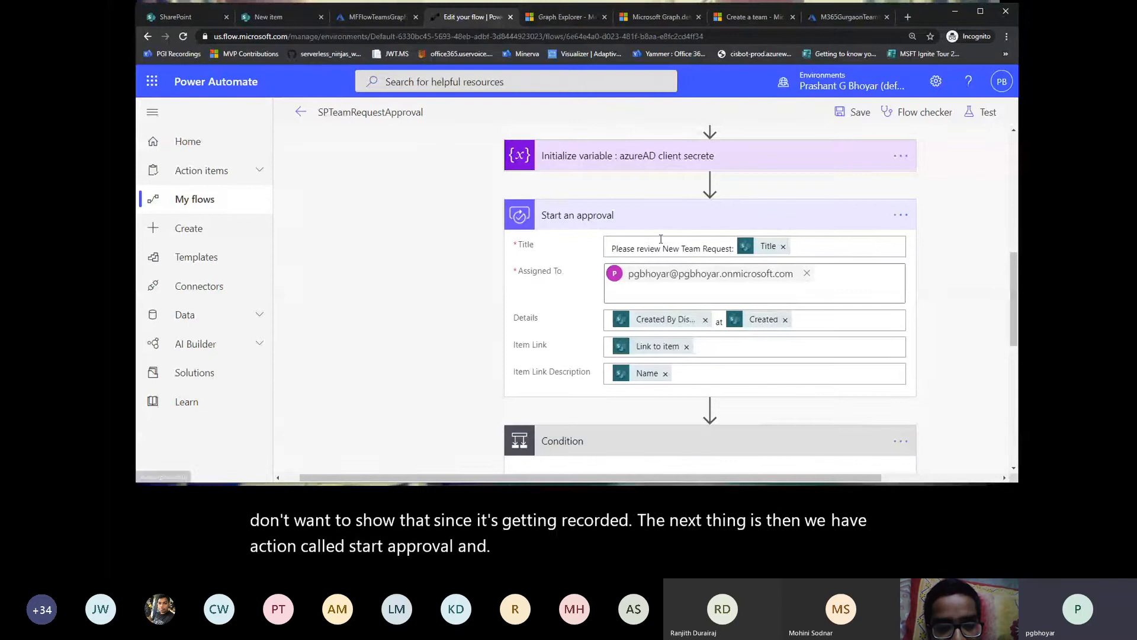
scroll(419, 262, down, 1)
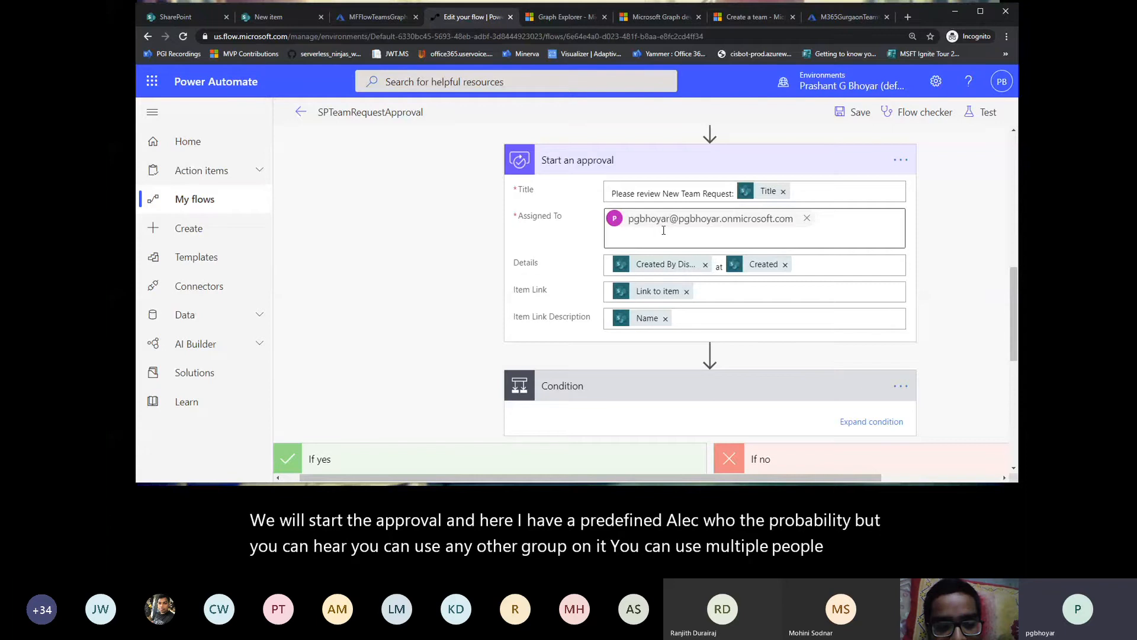
scroll(451, 272, down, 3)
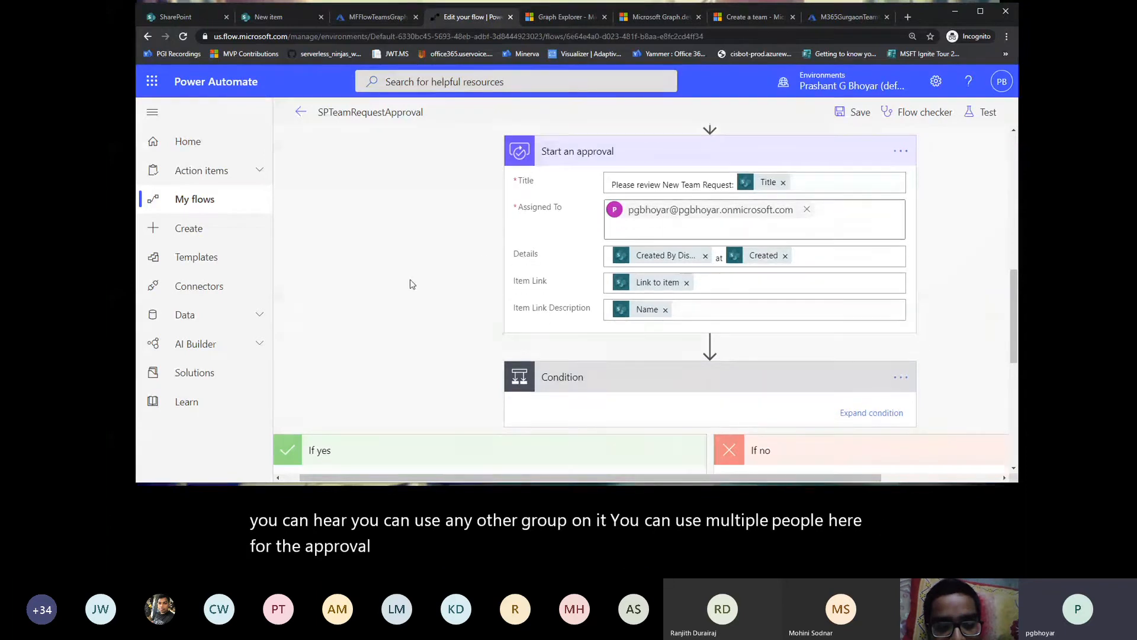
scroll(412, 284, down, 2)
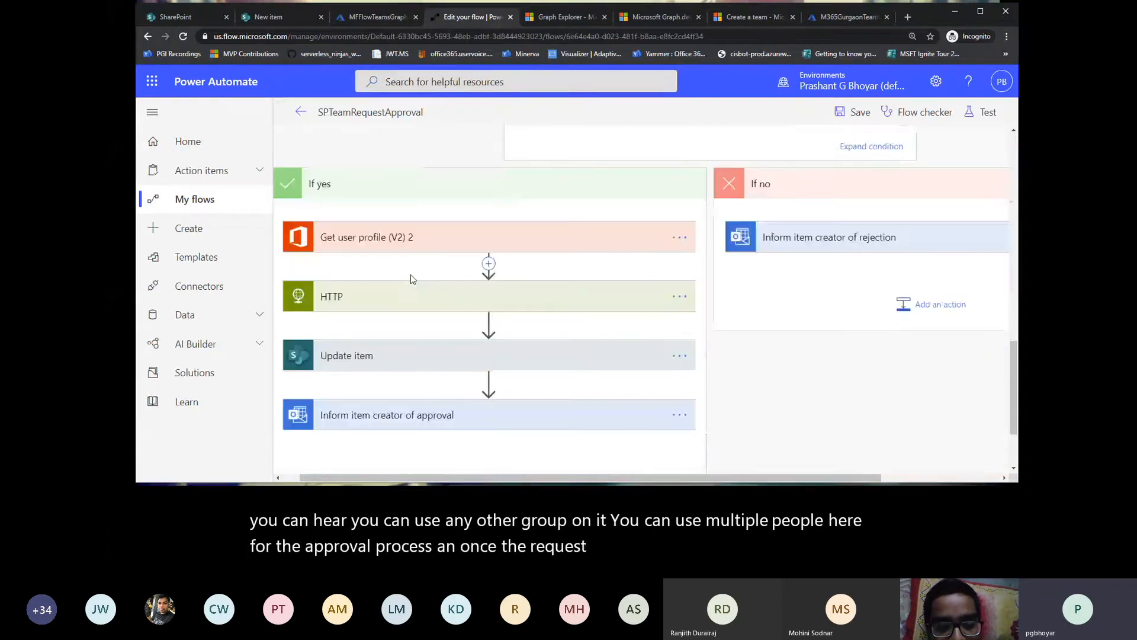
Step: Expand the Get user profile (V2) 2 and HTTP actions in the If yes branch and examine the user field and request body
click(417, 240)
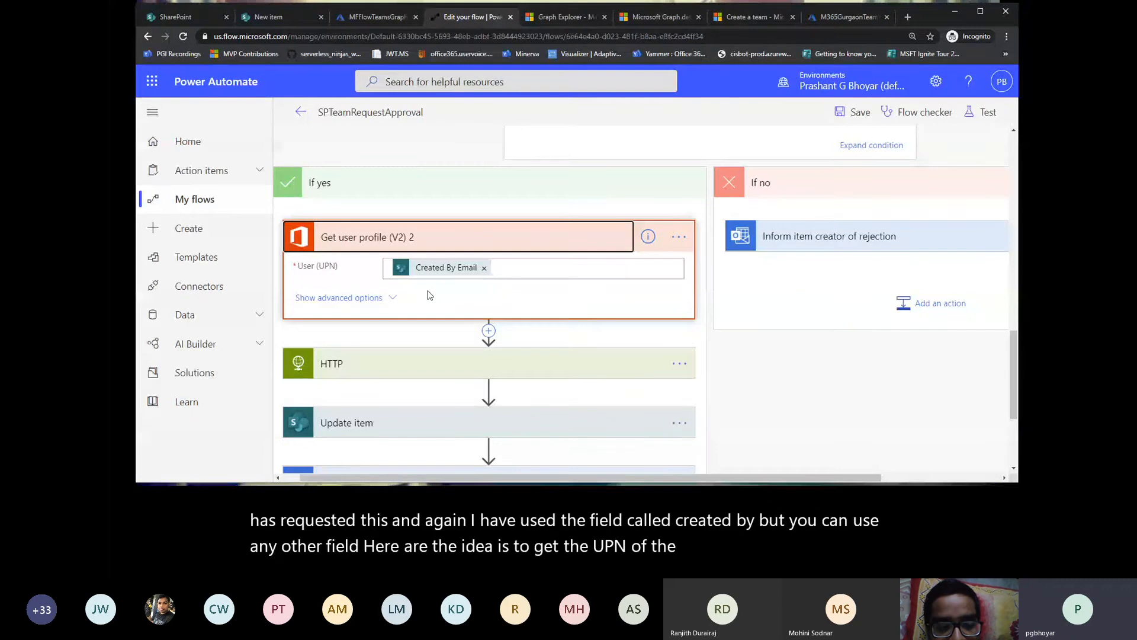
scroll(430, 295, down, 3)
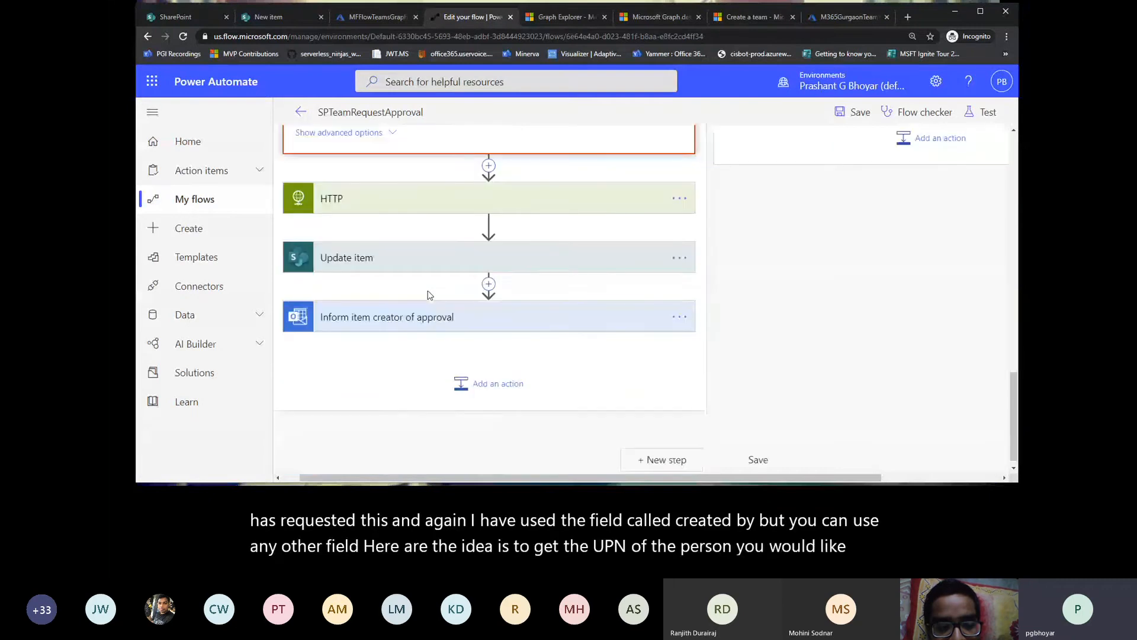
scroll(430, 295, up, 1)
click(433, 254)
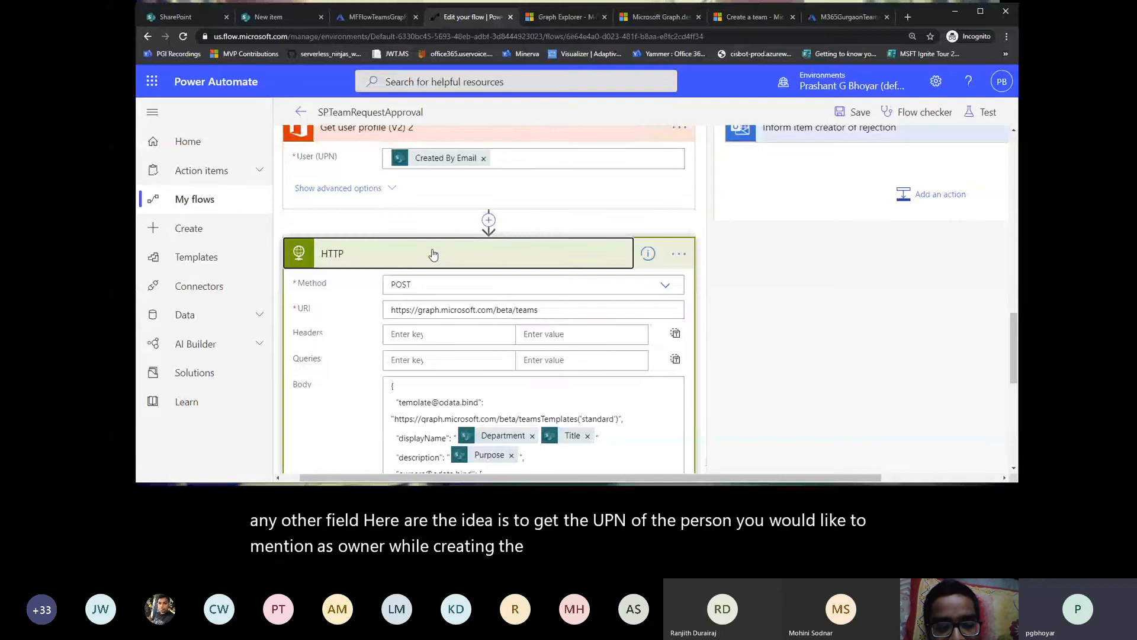
scroll(356, 294, down, 2)
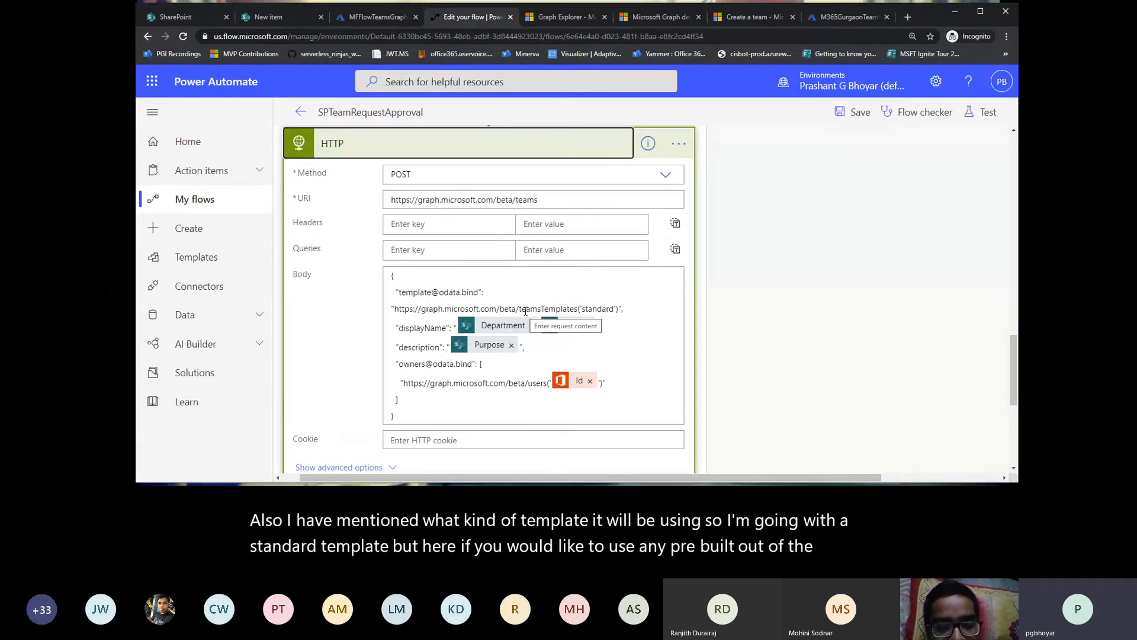
scroll(497, 337, down, 3)
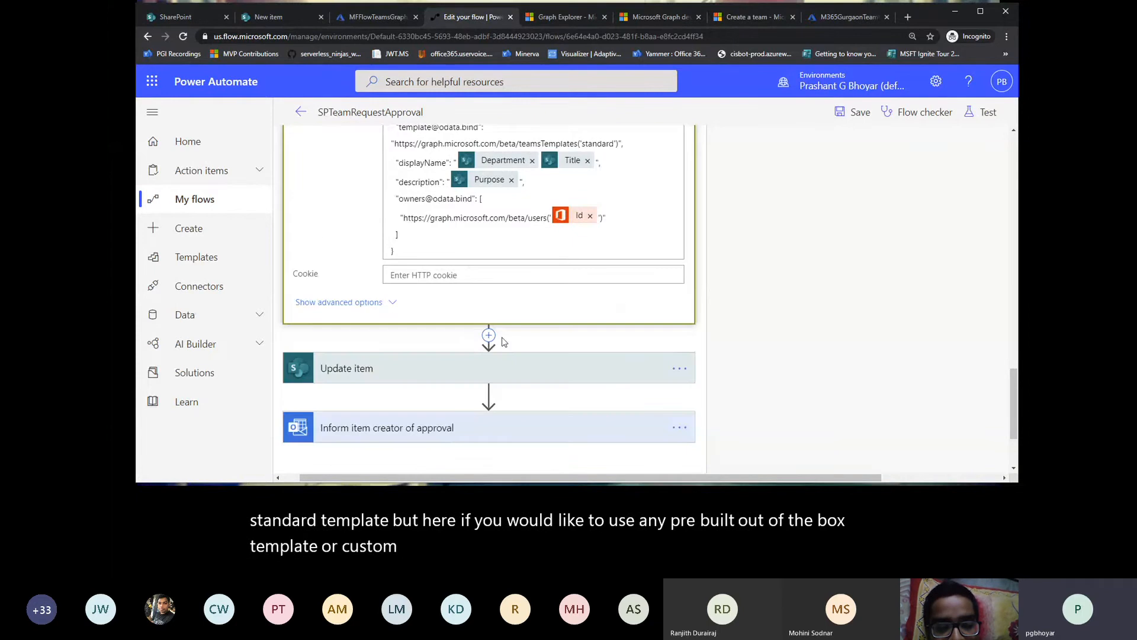
Step: Show the HTTP action's advanced options and examine its authentication, authority, tenant, audience, client ID and secret settings
click(393, 303)
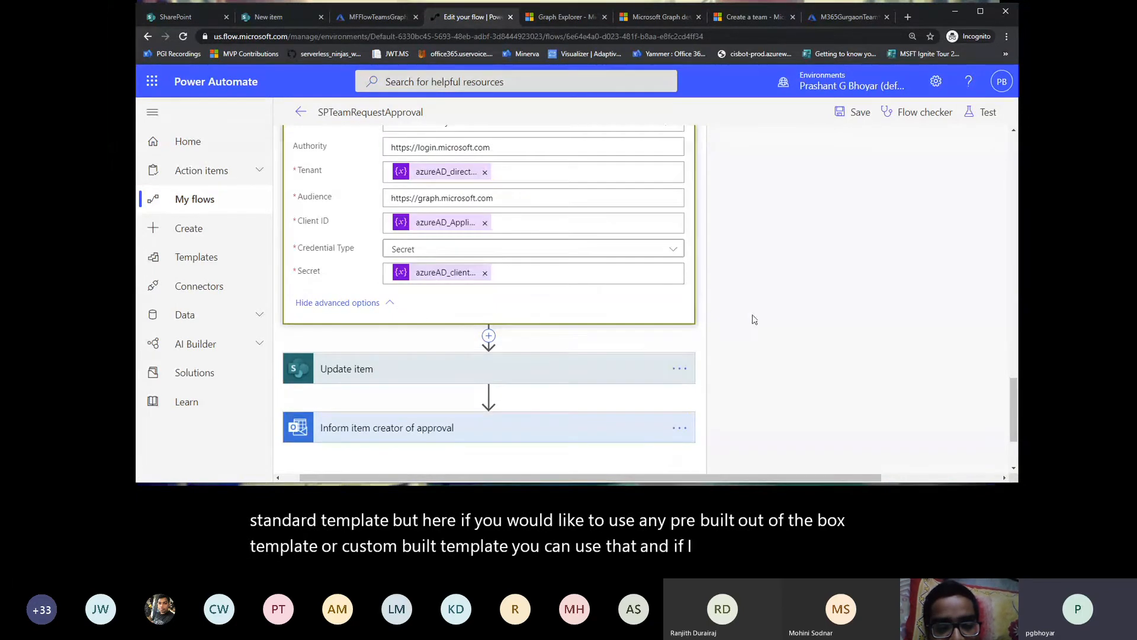
scroll(754, 320, up, 3)
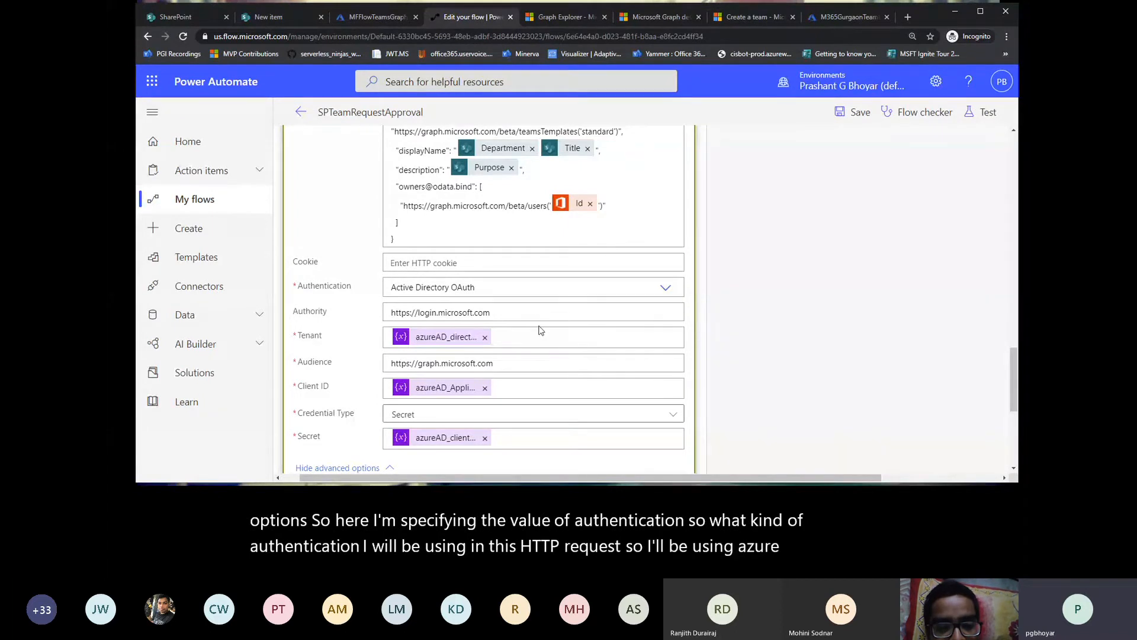
scroll(540, 330, down, 1)
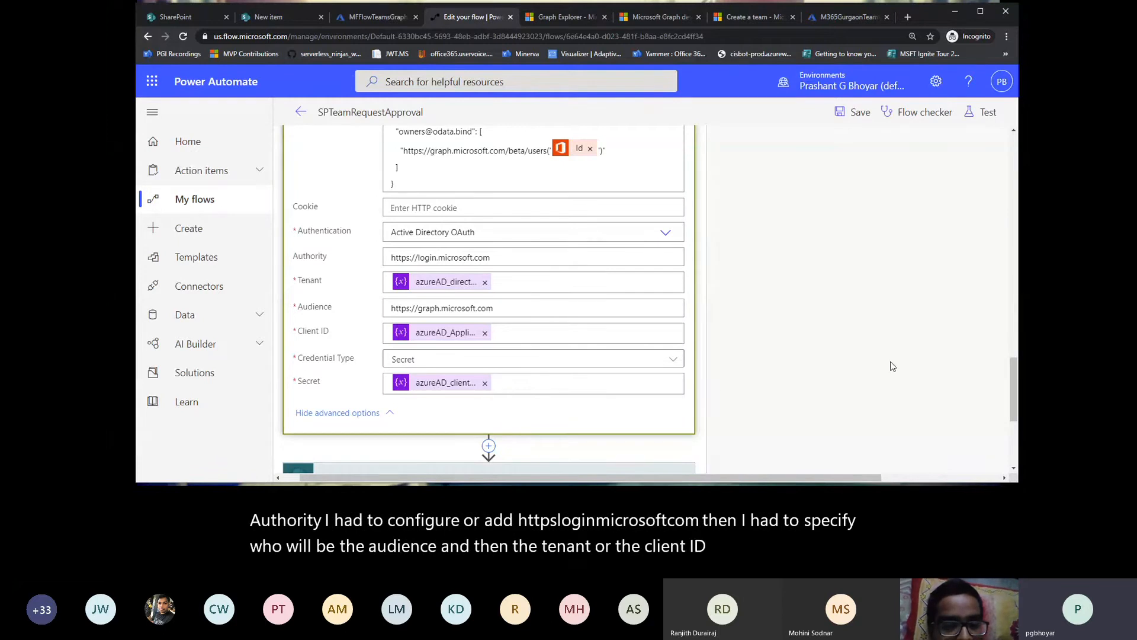
scroll(891, 359, up, 1)
scroll(891, 359, down, 1)
scroll(892, 363, down, 4)
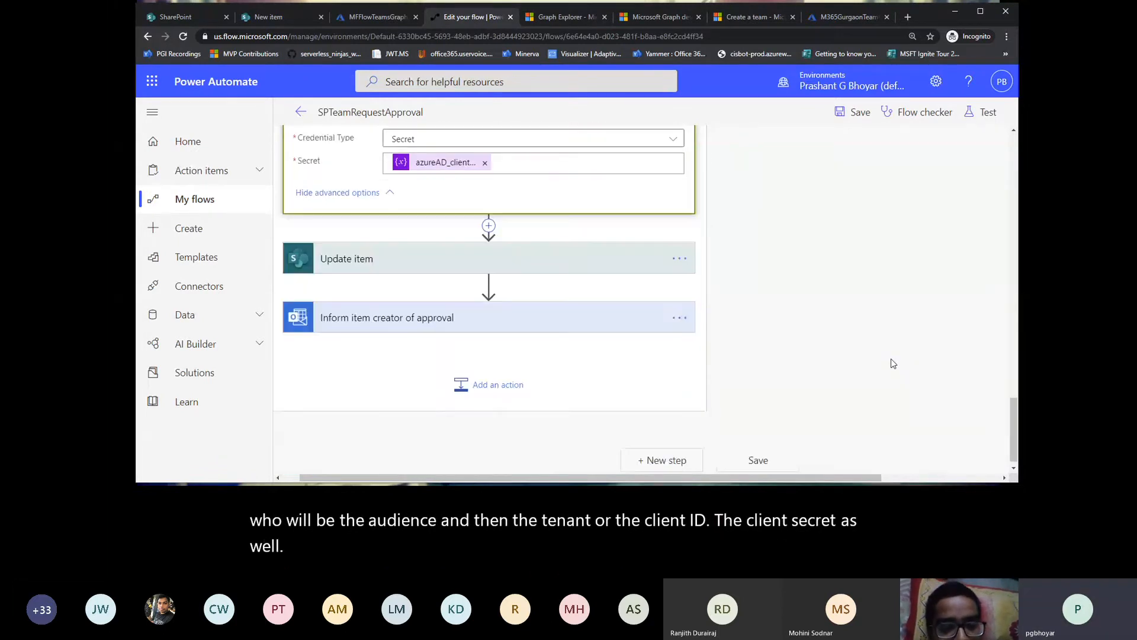
scroll(891, 363, up, 3)
scroll(892, 363, down, 1)
scroll(892, 361, down, 2)
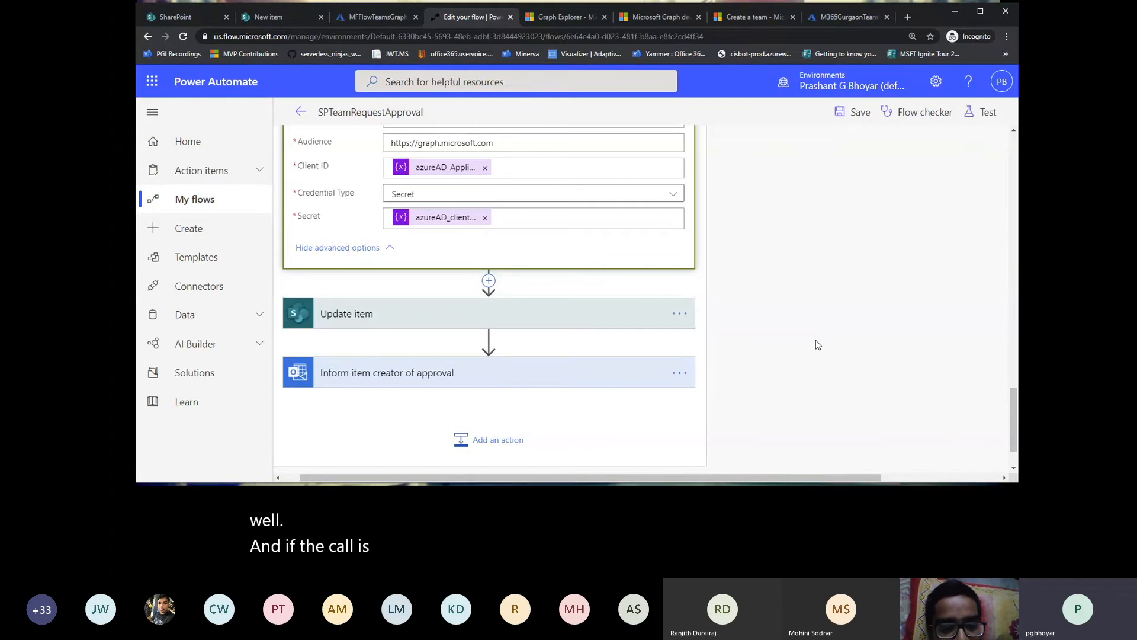
Step: Expand the Update item action and examine its list, status and TeamExists settings
click(536, 322)
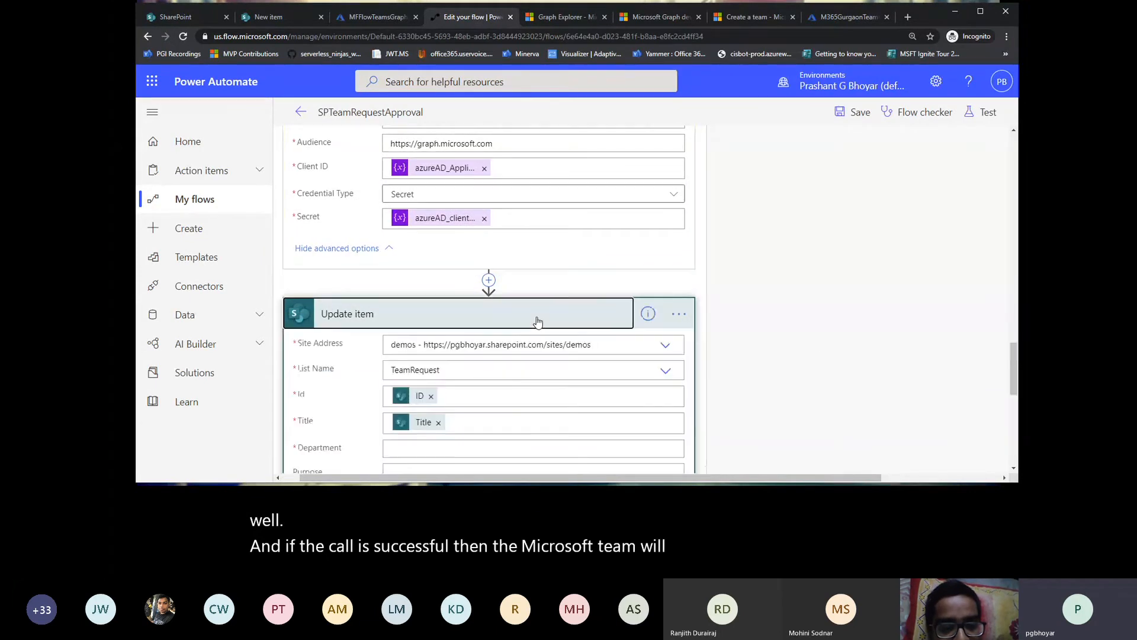
scroll(569, 372, down, 3)
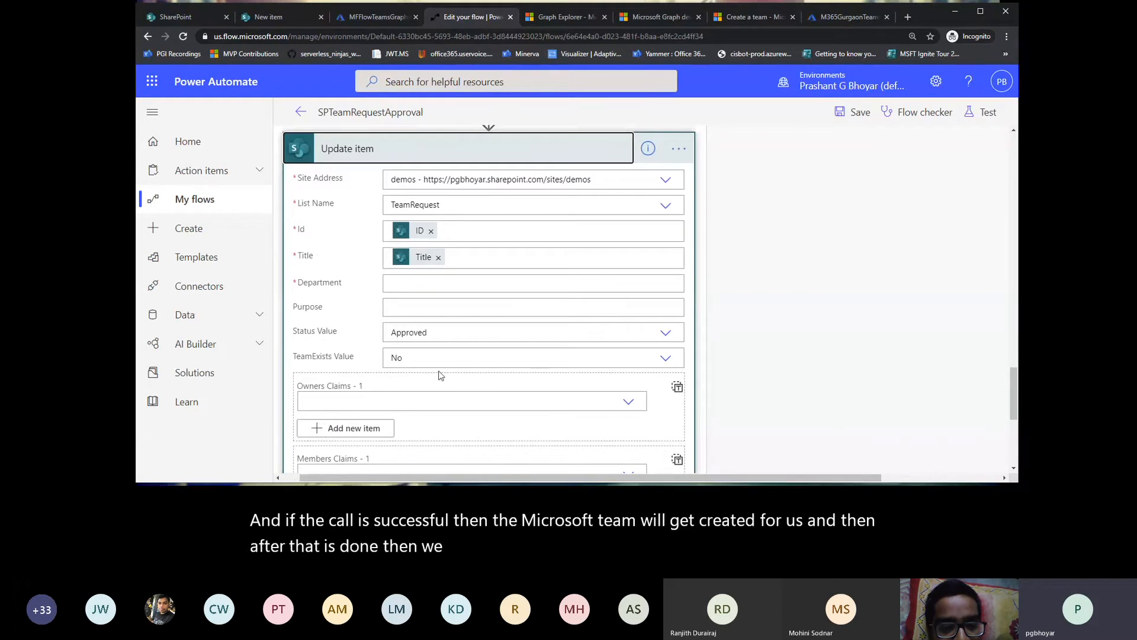
scroll(483, 415, down, 3)
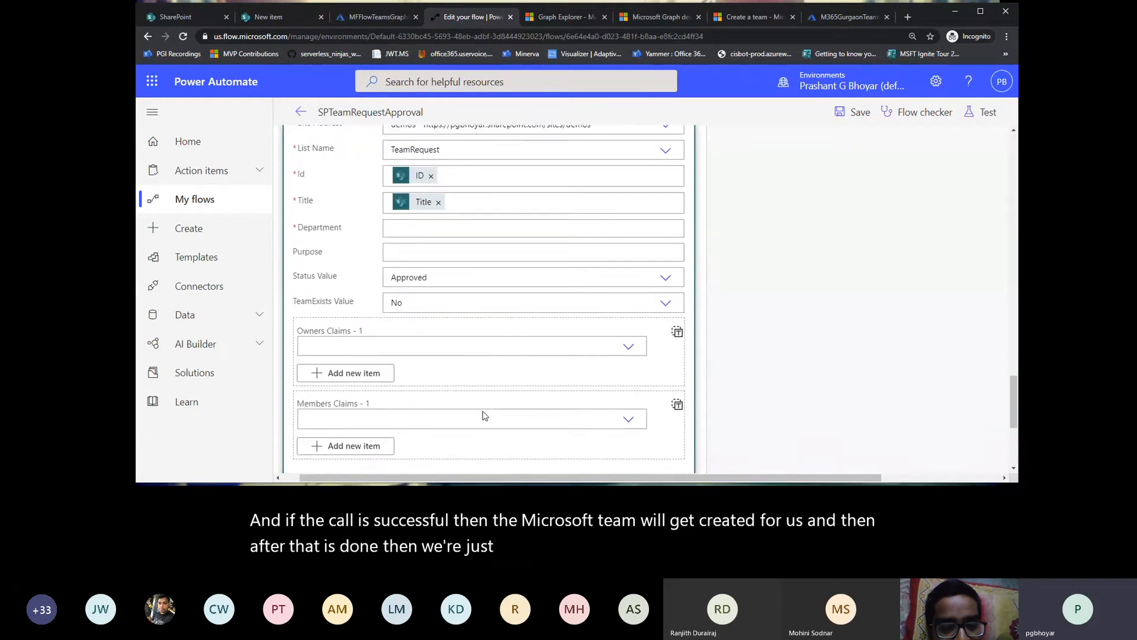
scroll(483, 415, up, 3)
scroll(483, 414, up, 10)
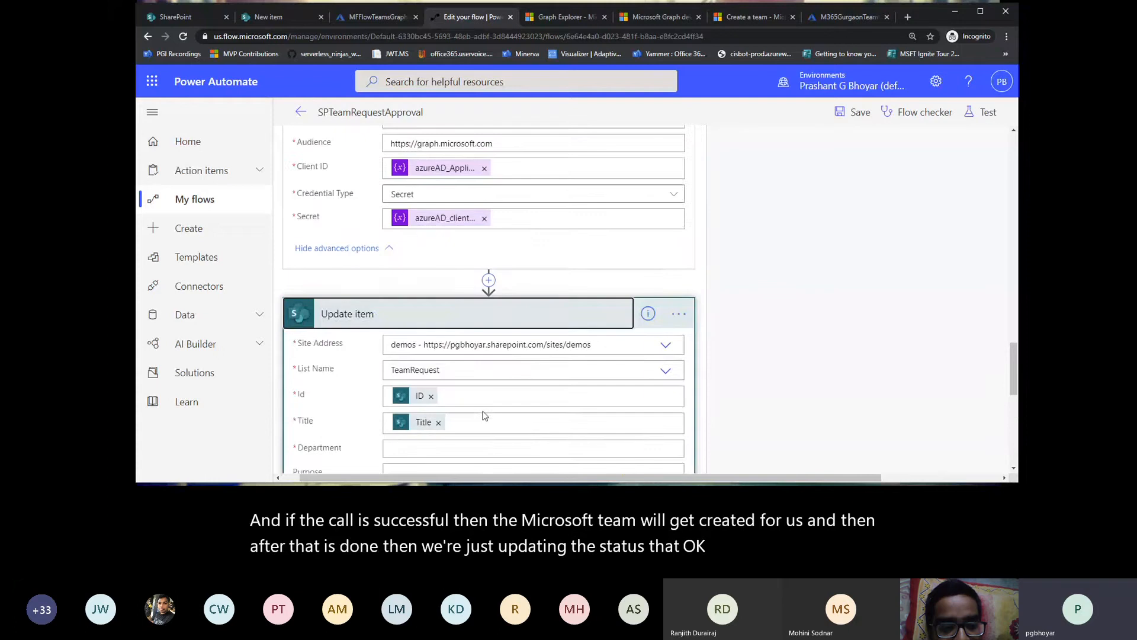
Step: Consult the Microsoft Graph Create team documentation and examine its example requests and responses, including the one using application permissions
scroll(485, 415, up, 3)
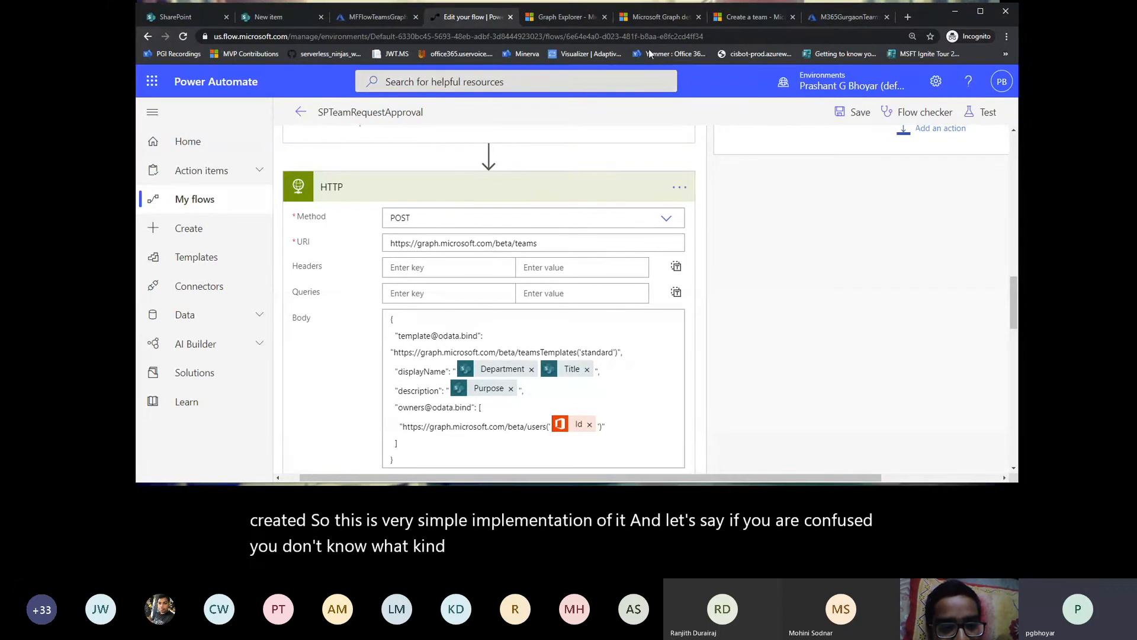
click(649, 17)
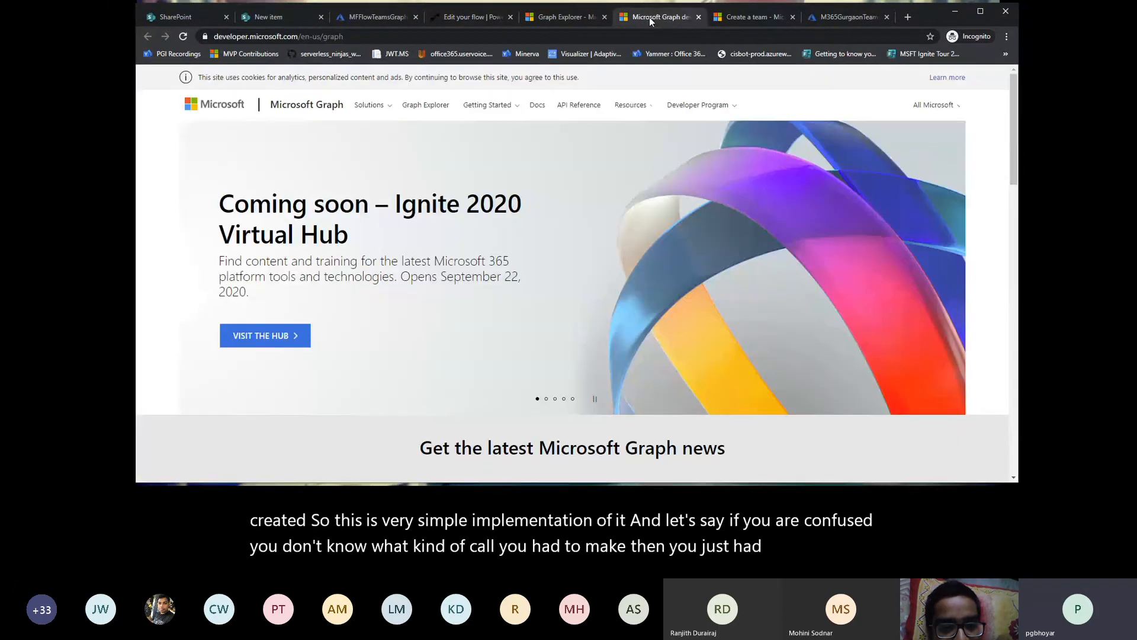
click(569, 16)
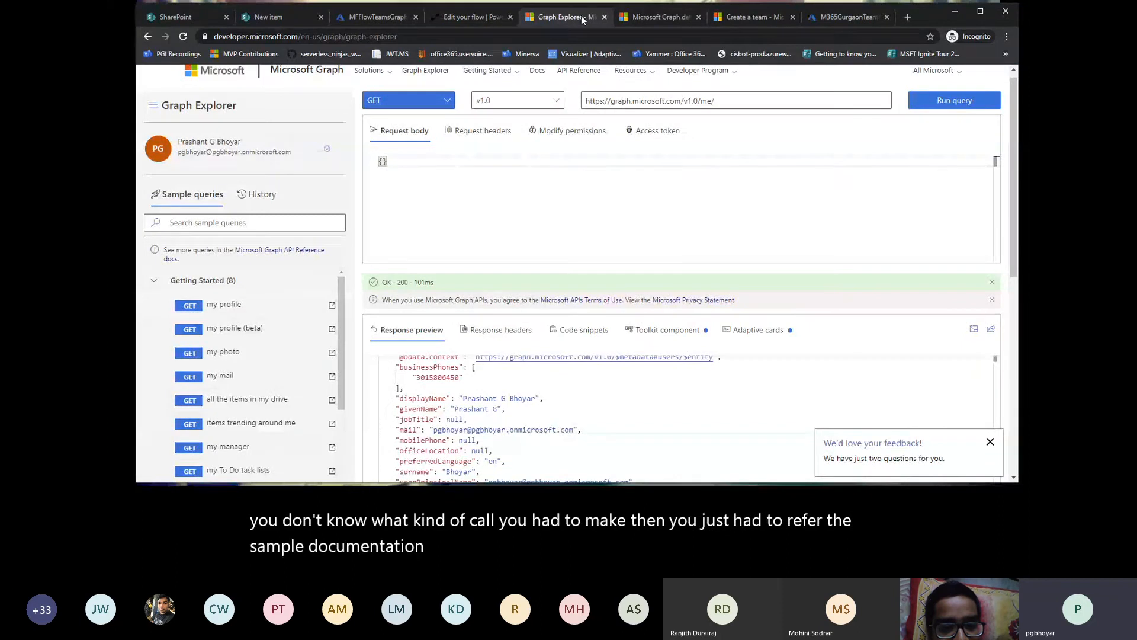
click(726, 18)
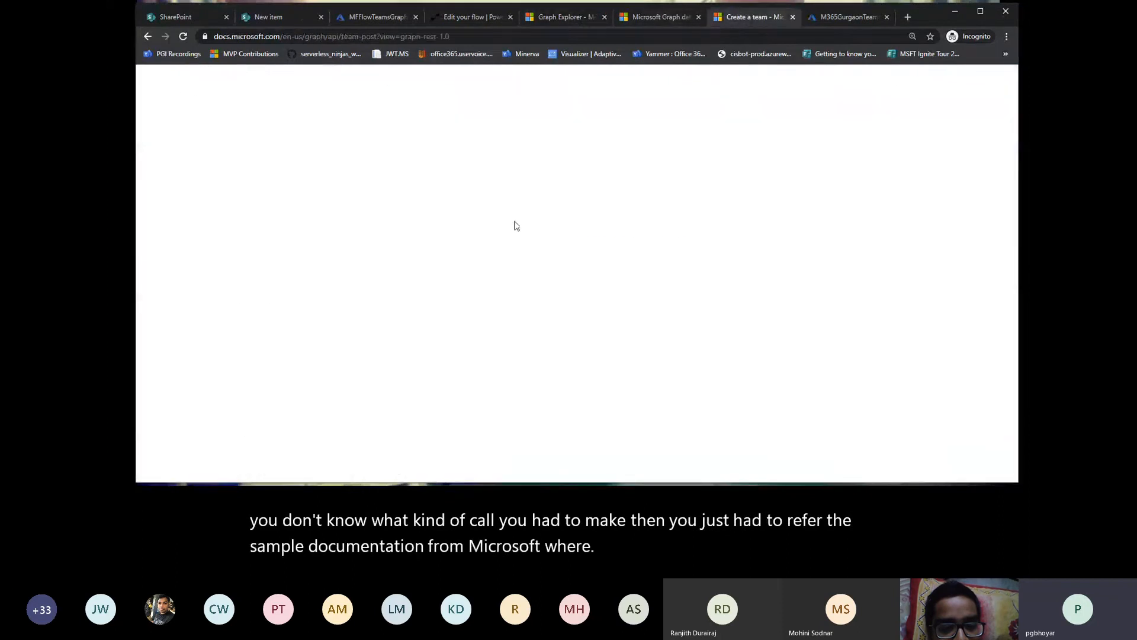
scroll(515, 340, down, 3)
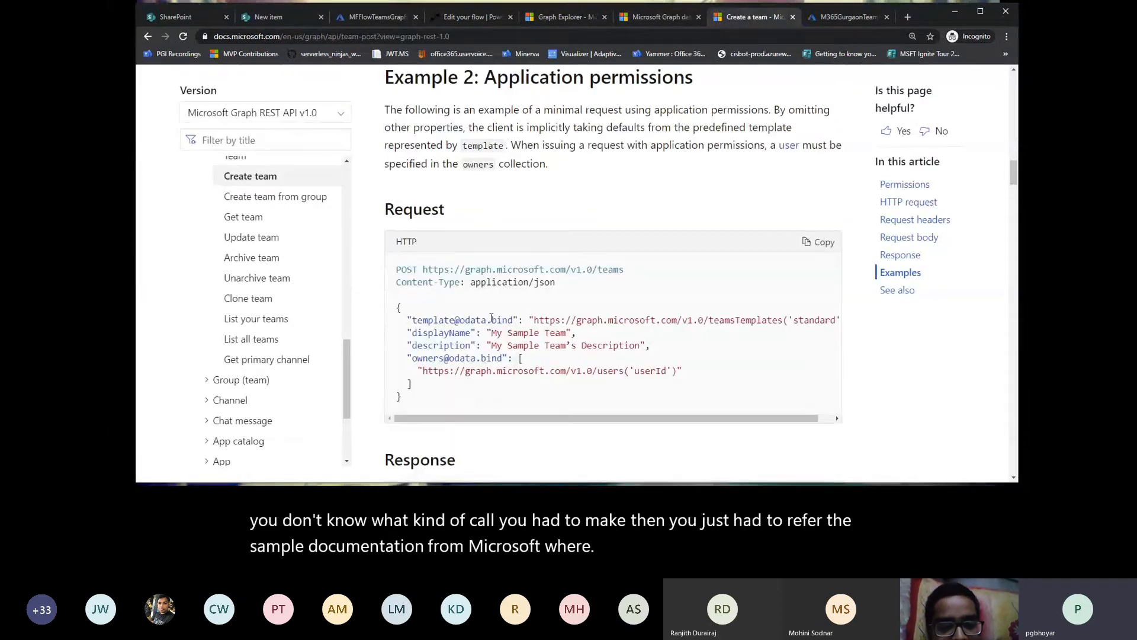
scroll(514, 342, up, 3)
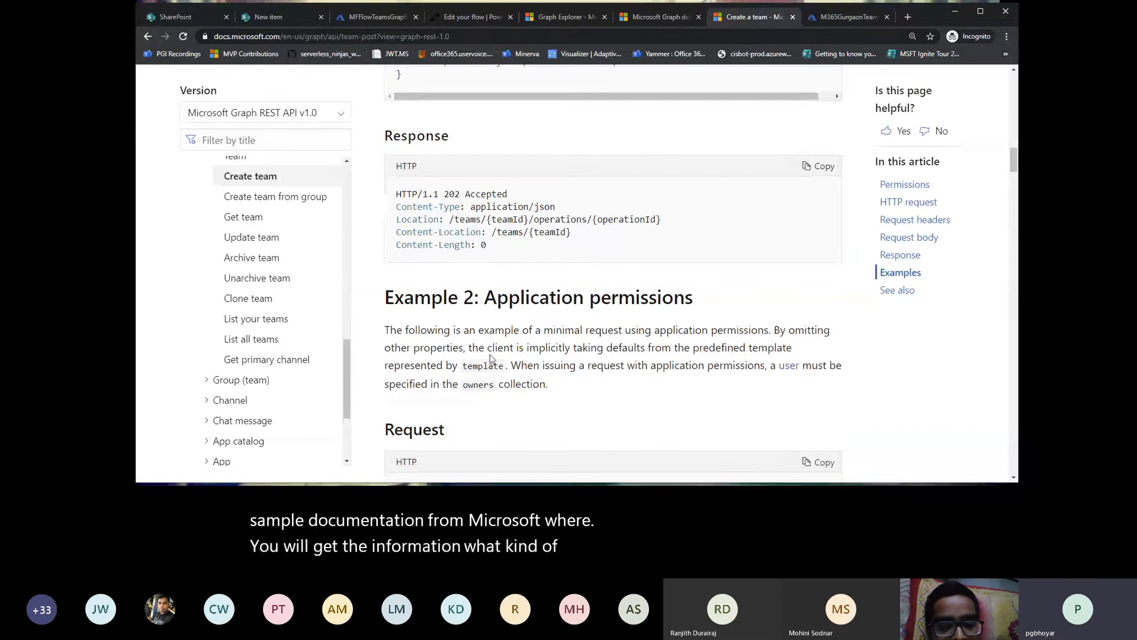
scroll(491, 359, up, 5)
scroll(491, 359, down, 4)
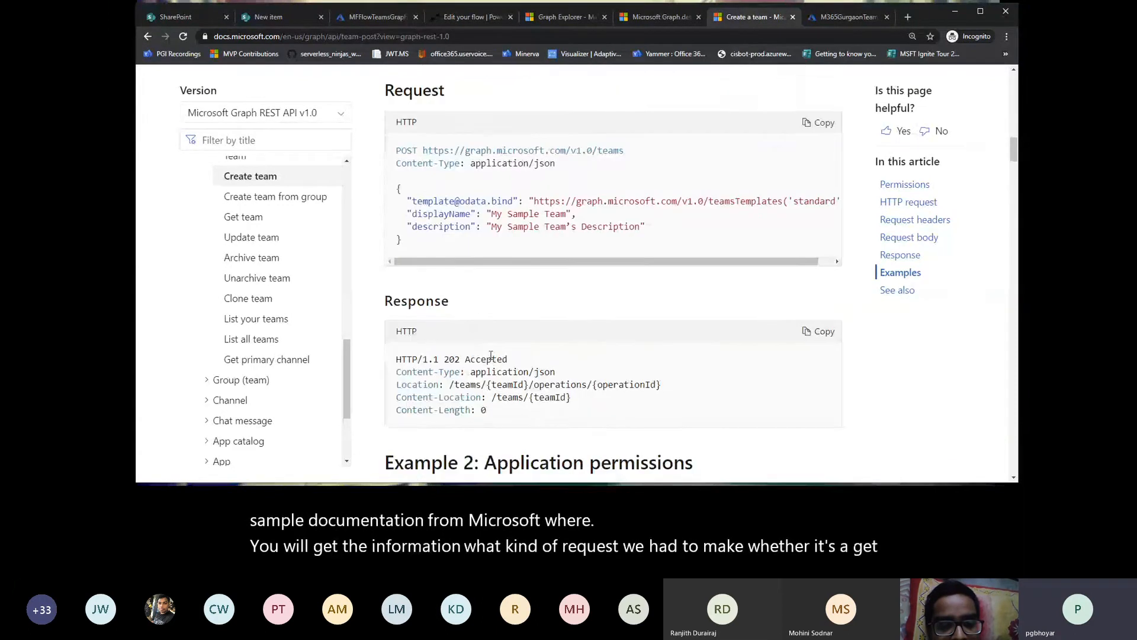
scroll(462, 279, up, 3)
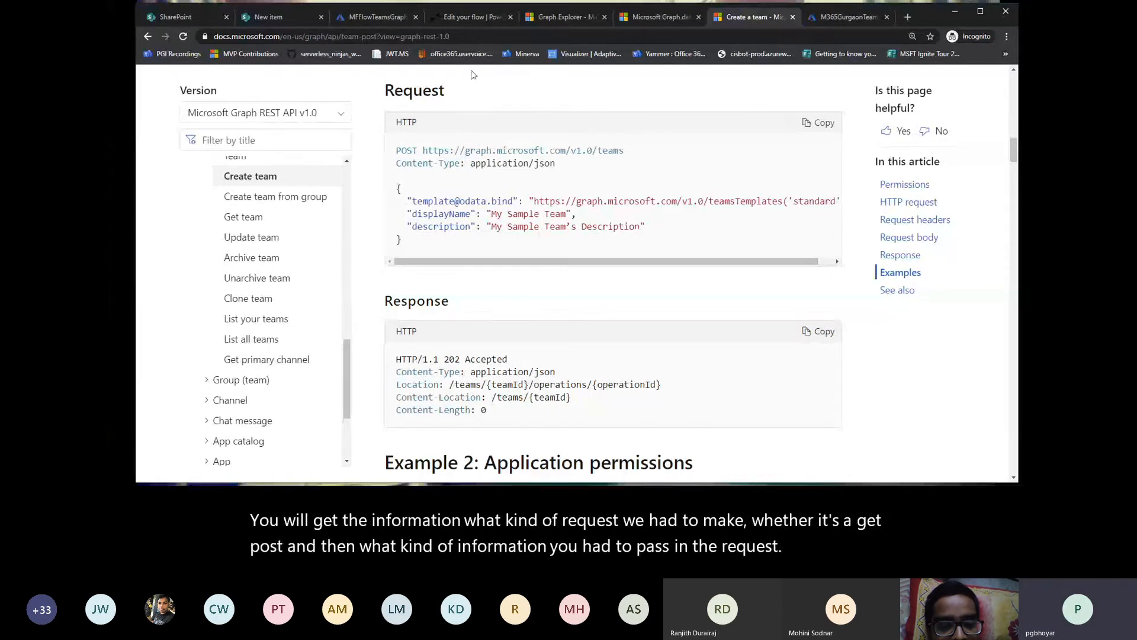
Step: Review the filled-in new TeamRequest item M365Gurgaon01 for the Finance department and save it
click(285, 19)
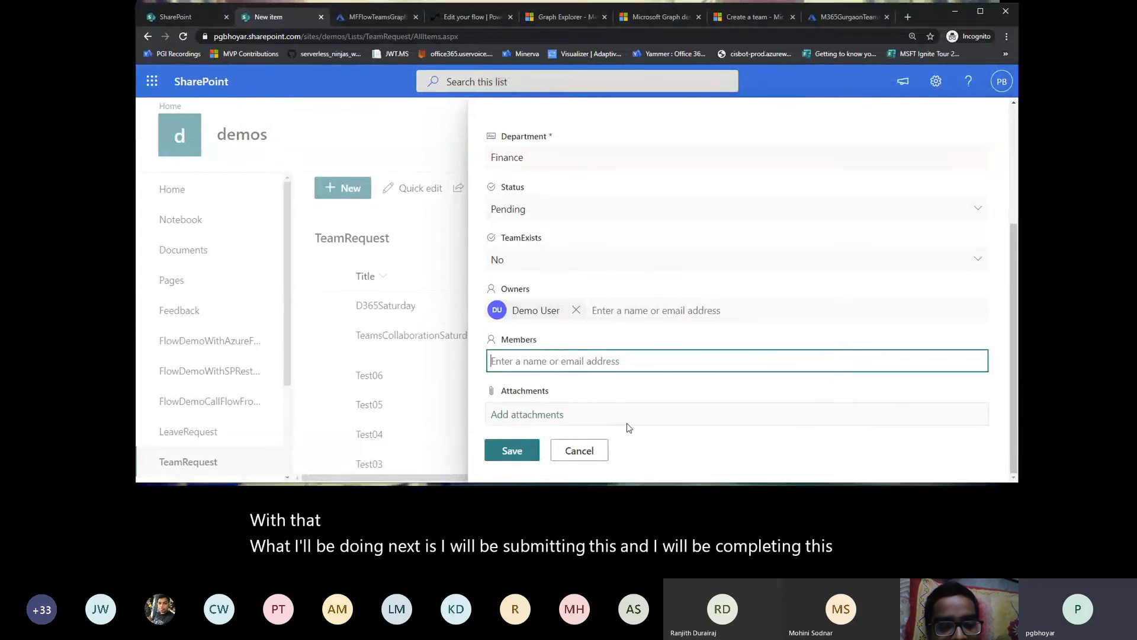
scroll(628, 424, up, 3)
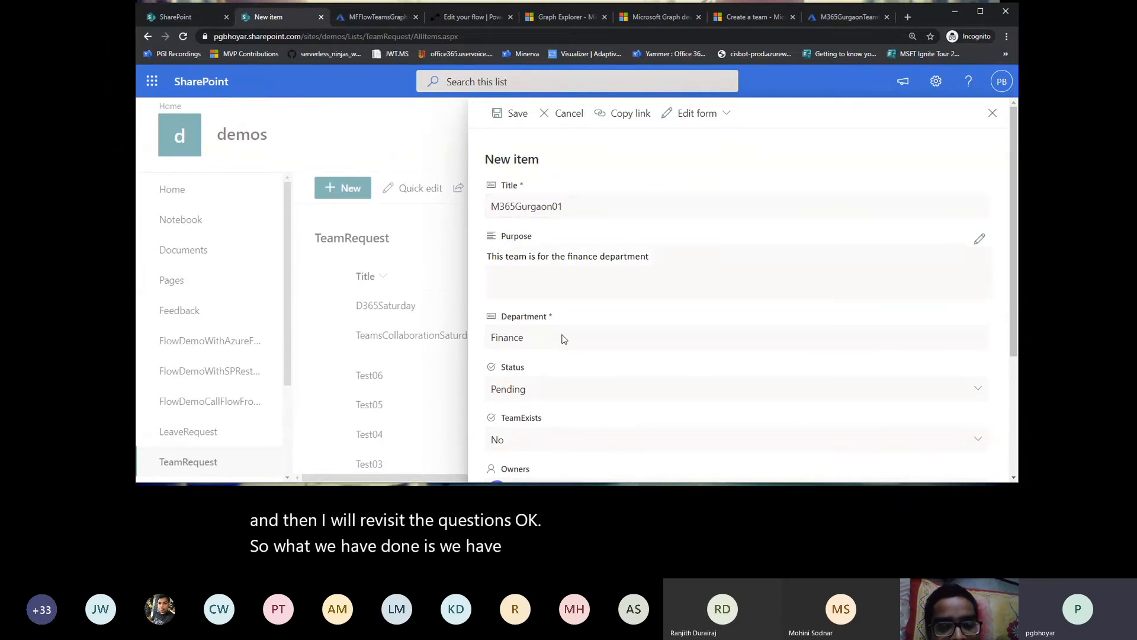
scroll(564, 333, down, 3)
click(513, 452)
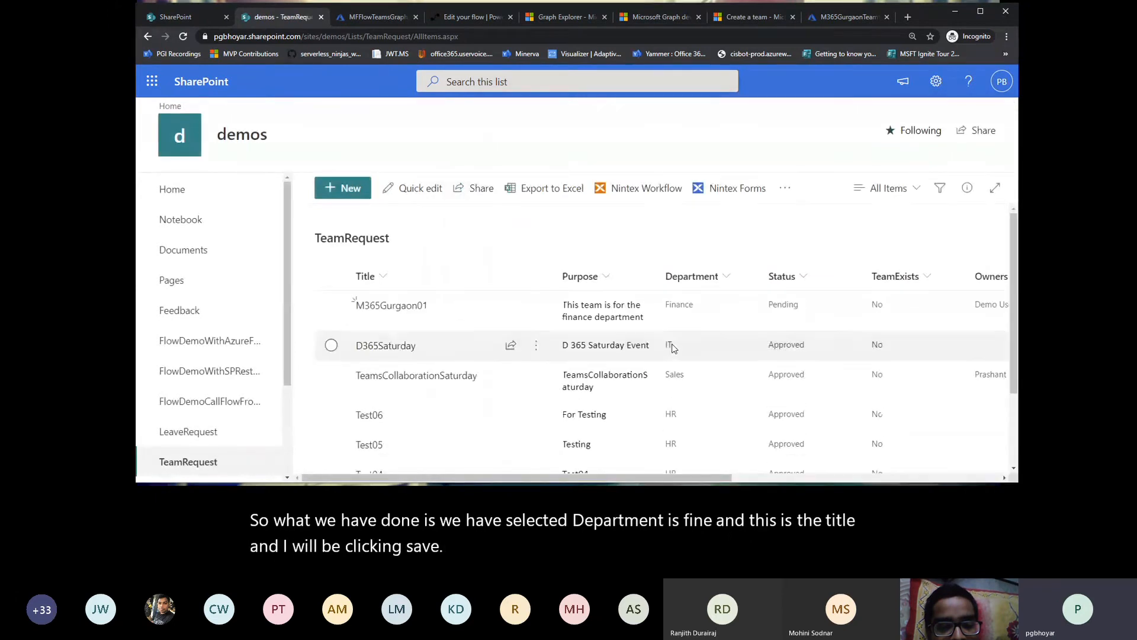
Step: Leave the flow editor without saving and check the refreshed run history of SPTeamRequestApproval for the new request
click(456, 23)
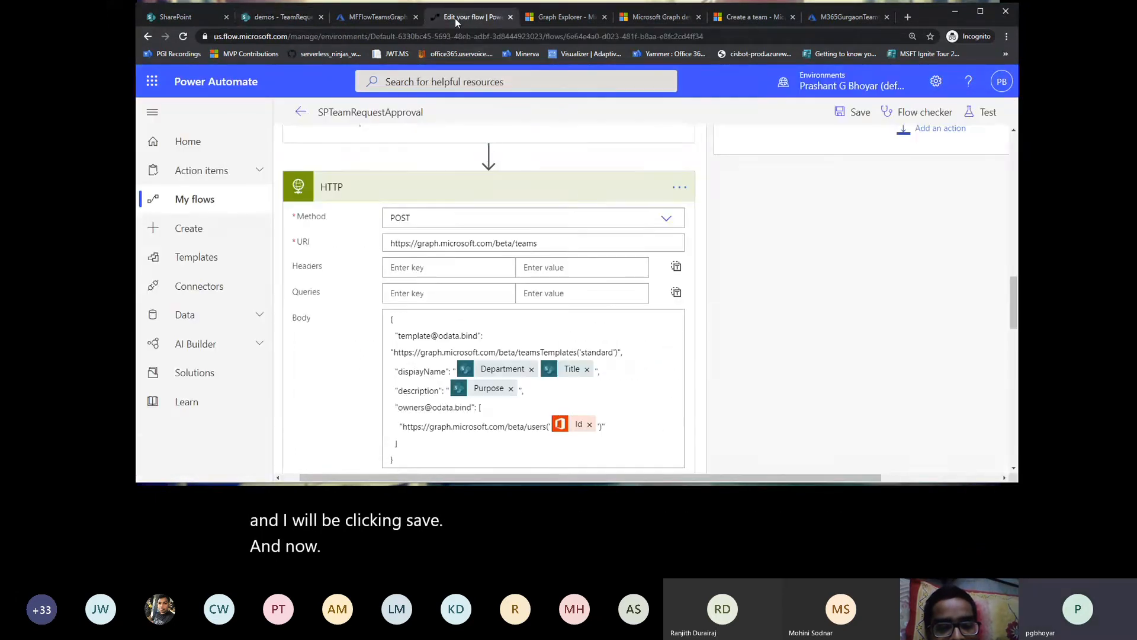
click(302, 113)
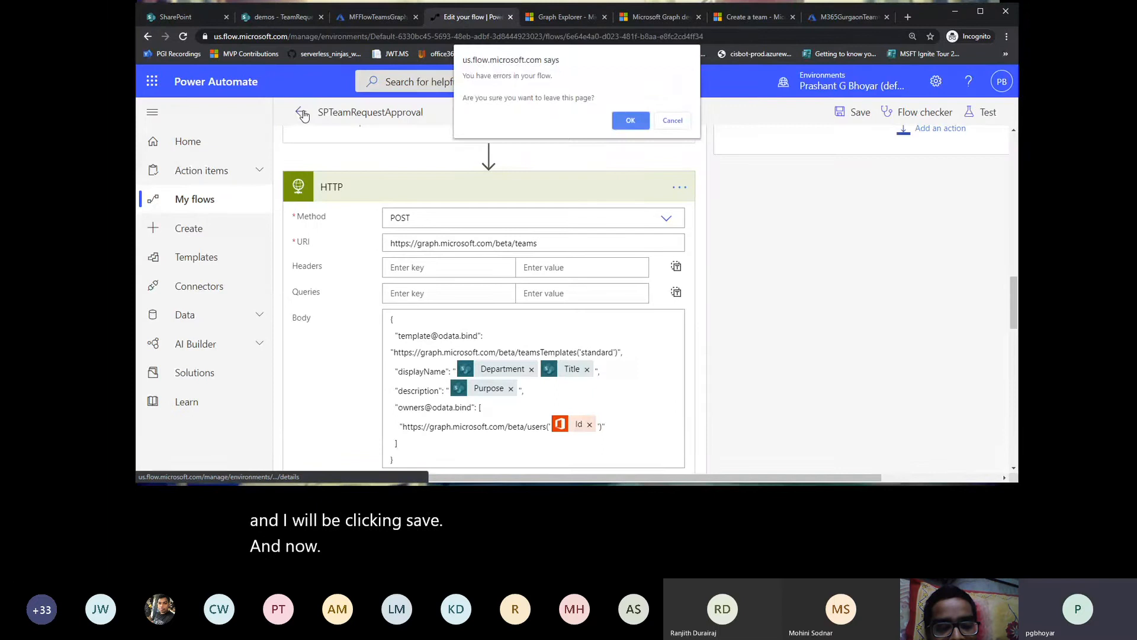
click(628, 121)
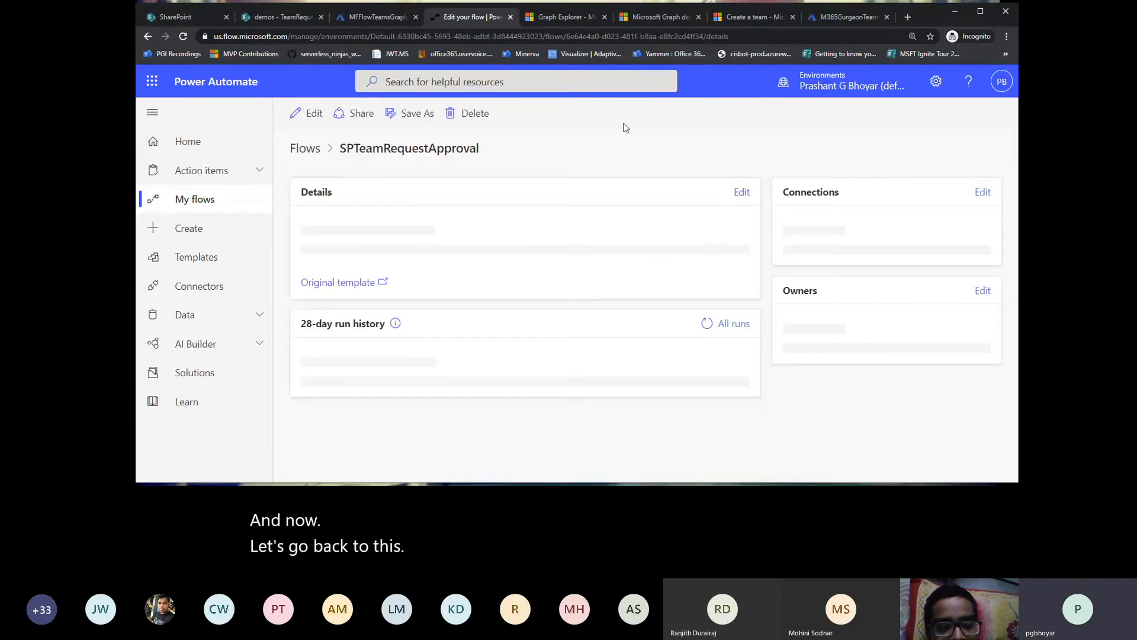
scroll(432, 382, down, 1)
scroll(435, 382, down, 1)
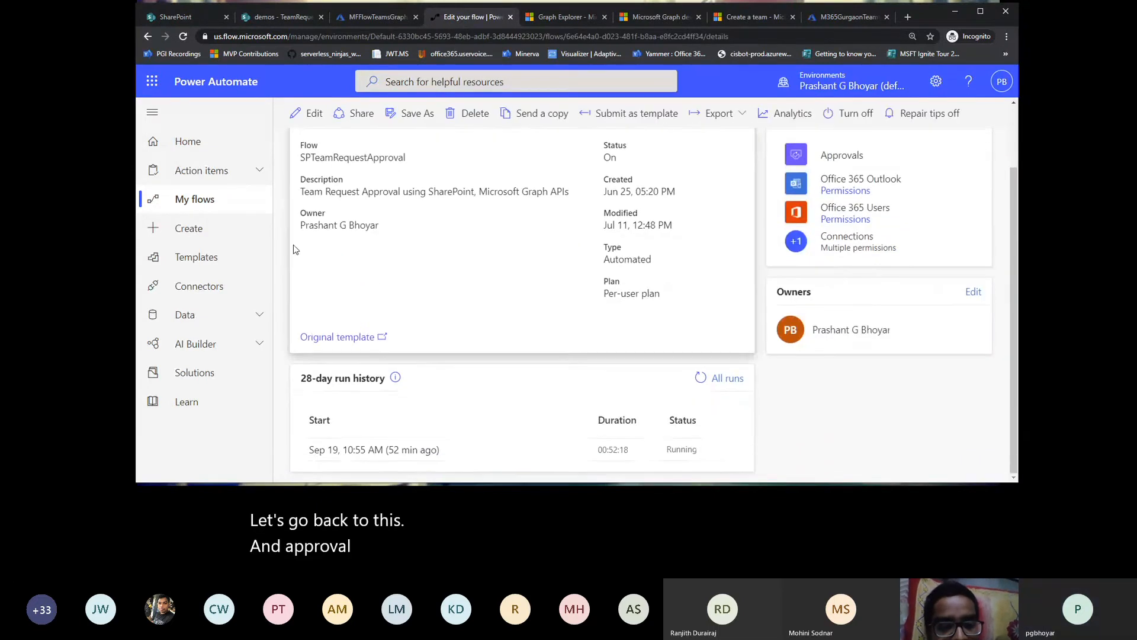
click(183, 37)
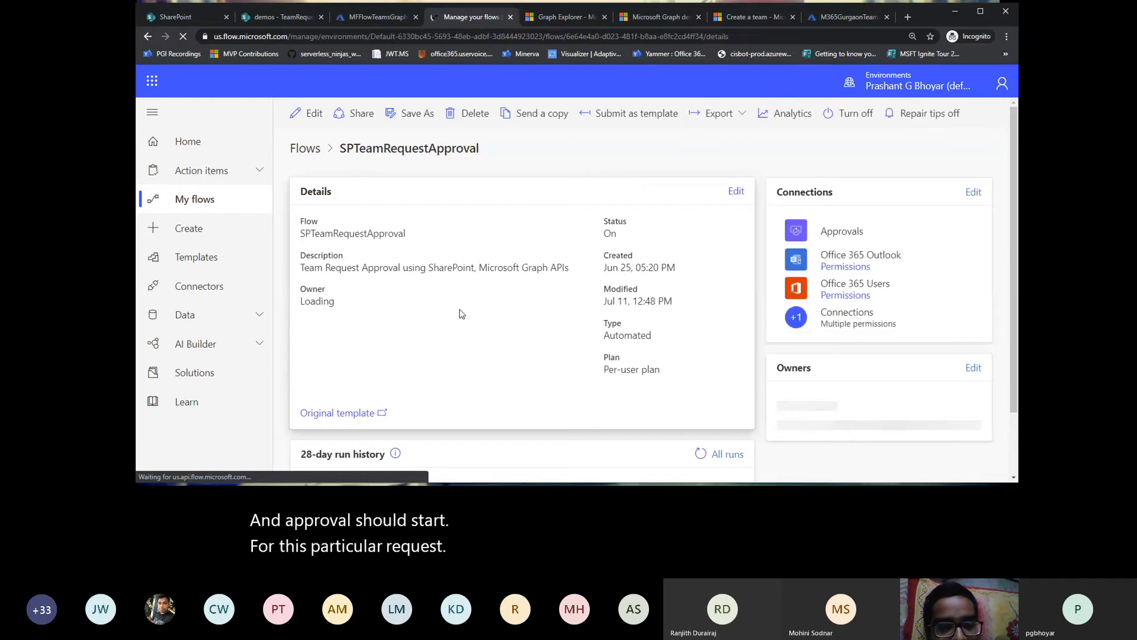
scroll(462, 313, down, 1)
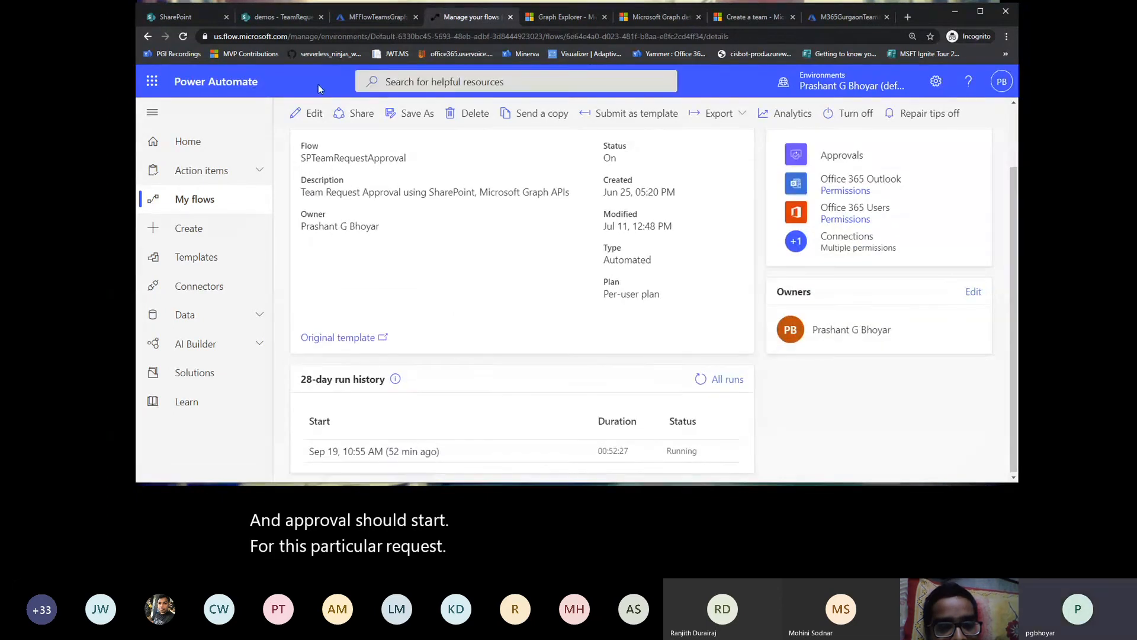
Step: Open Microsoft Teams from the SharePoint start page, using the web app instead of the desktop app
click(158, 18)
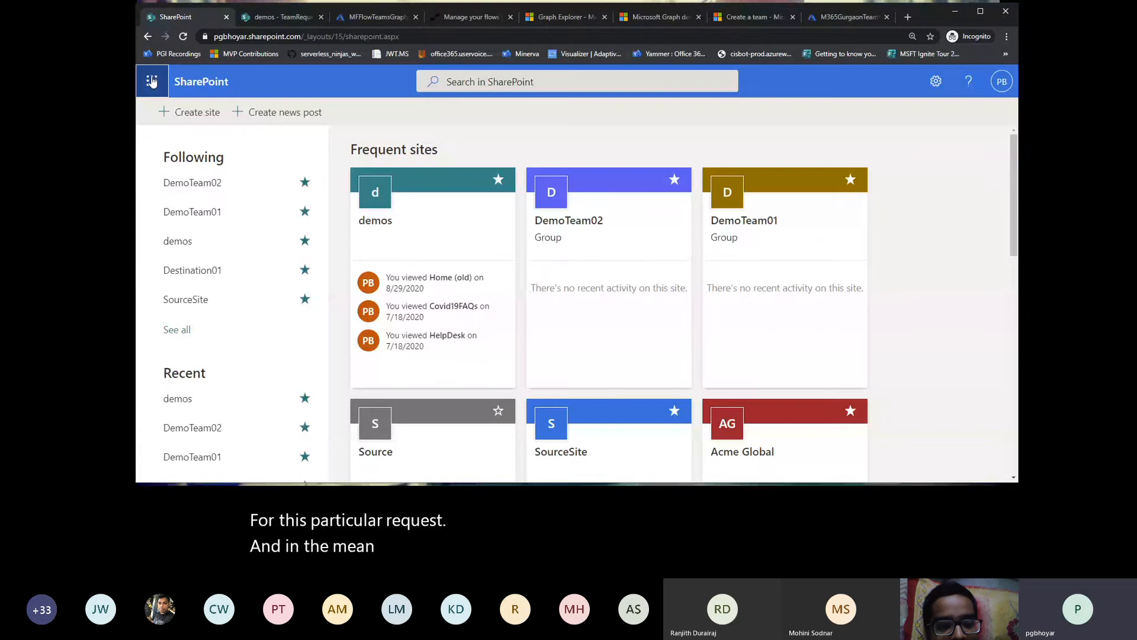
click(152, 82)
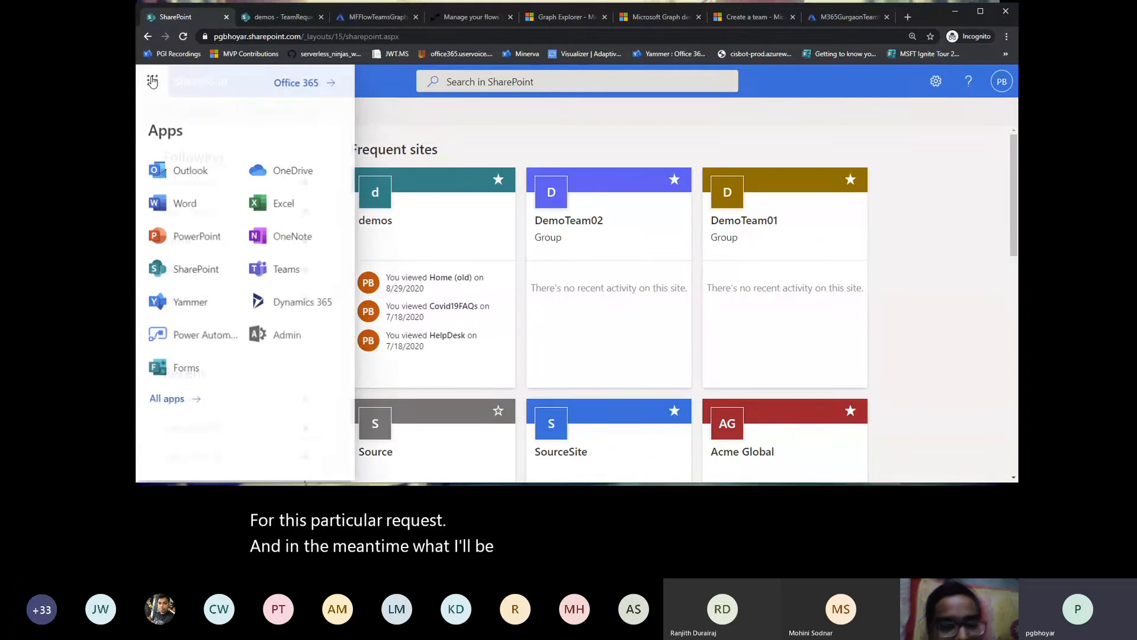
click(282, 272)
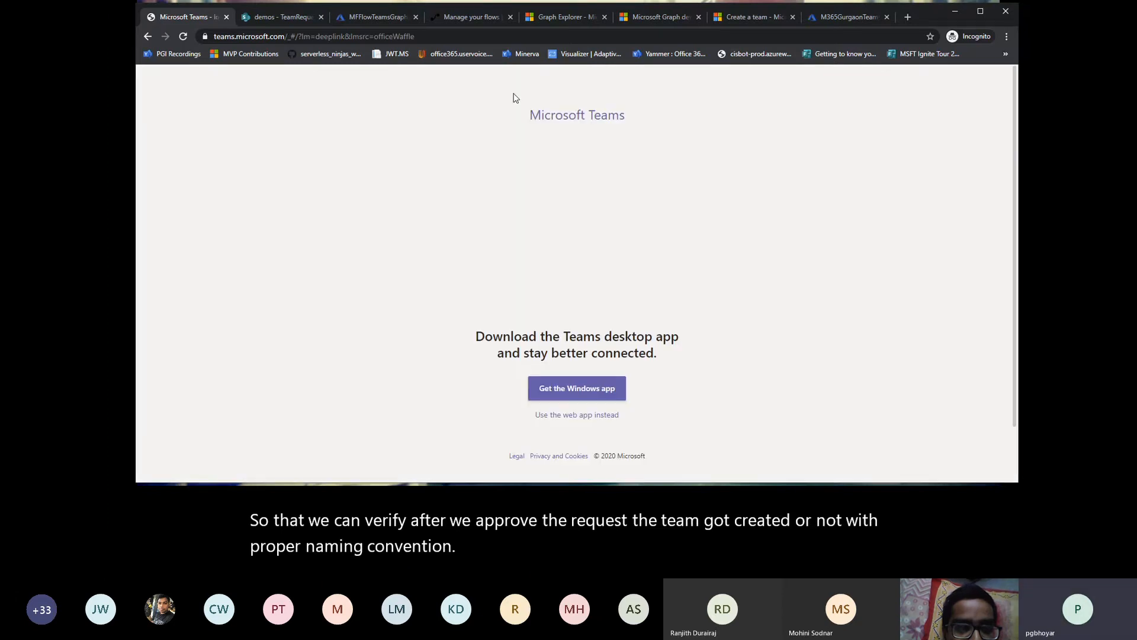
click(567, 415)
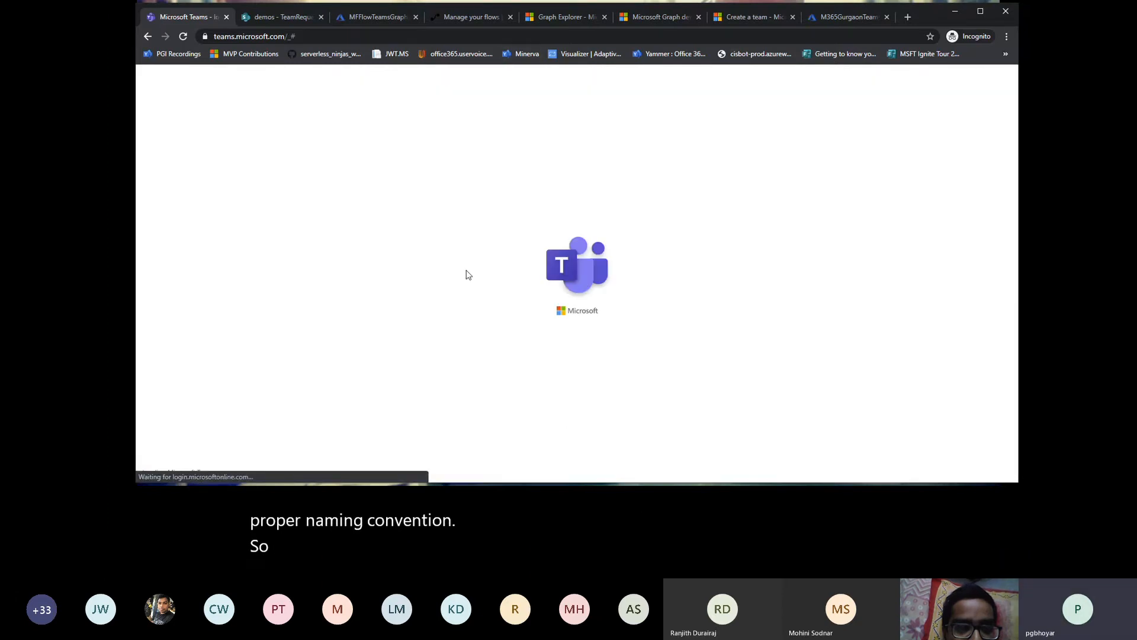
Step: Reload the flow's details page and look over the existing teams in Microsoft Teams while it loads
click(465, 19)
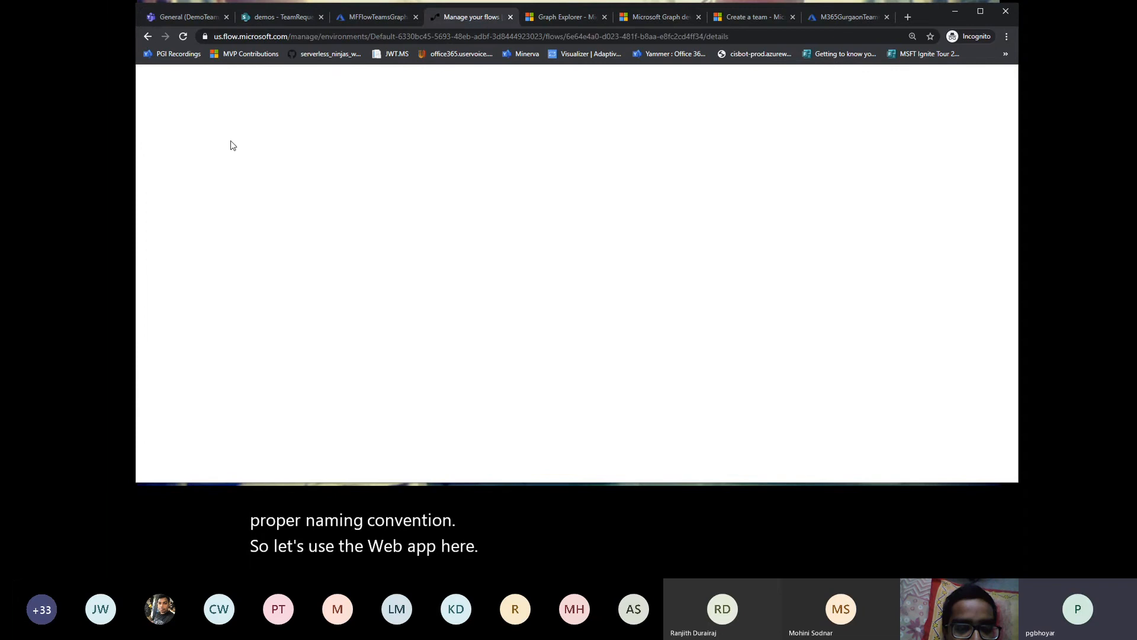
click(183, 36)
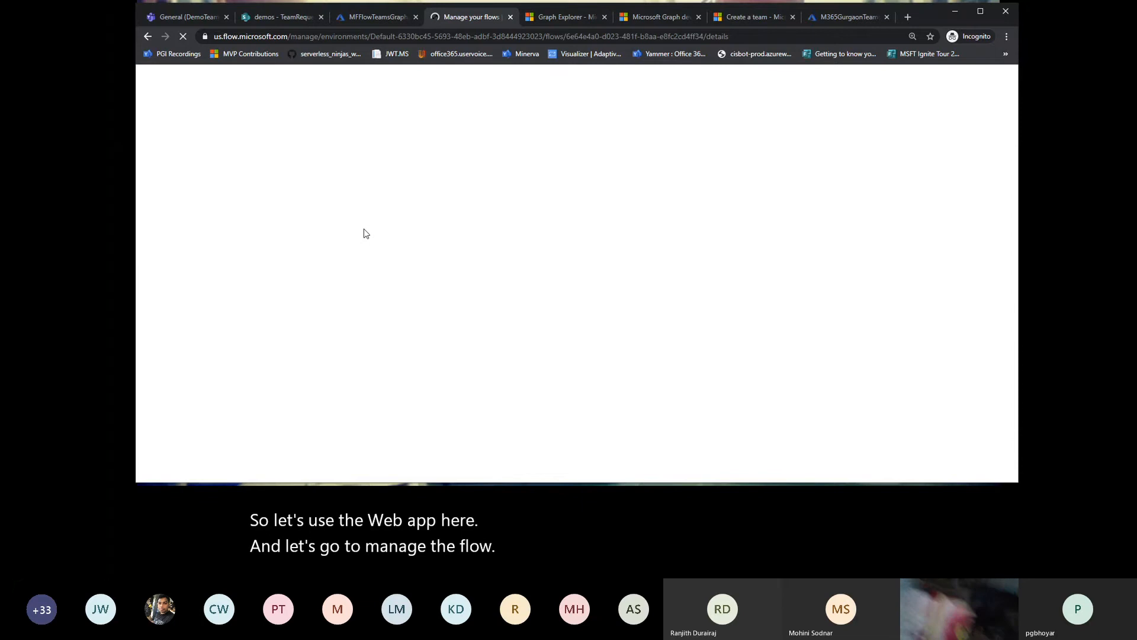
click(192, 17)
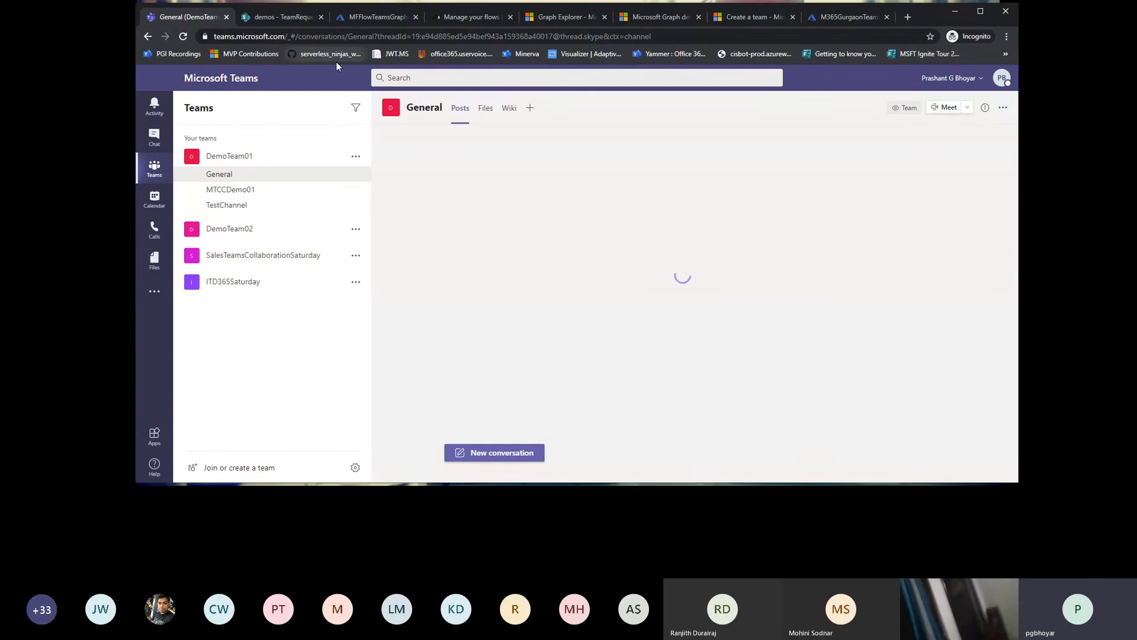
click(450, 19)
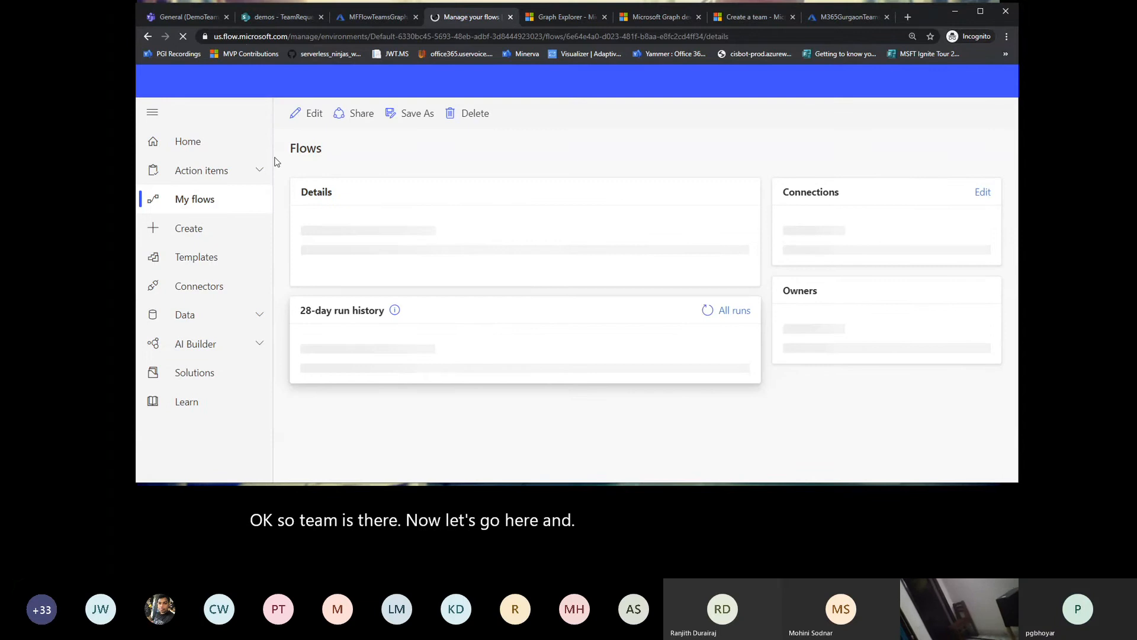
Step: Duplicate the Microsoft Teams browser tab and return to the original one
right_click(181, 19)
click(194, 69)
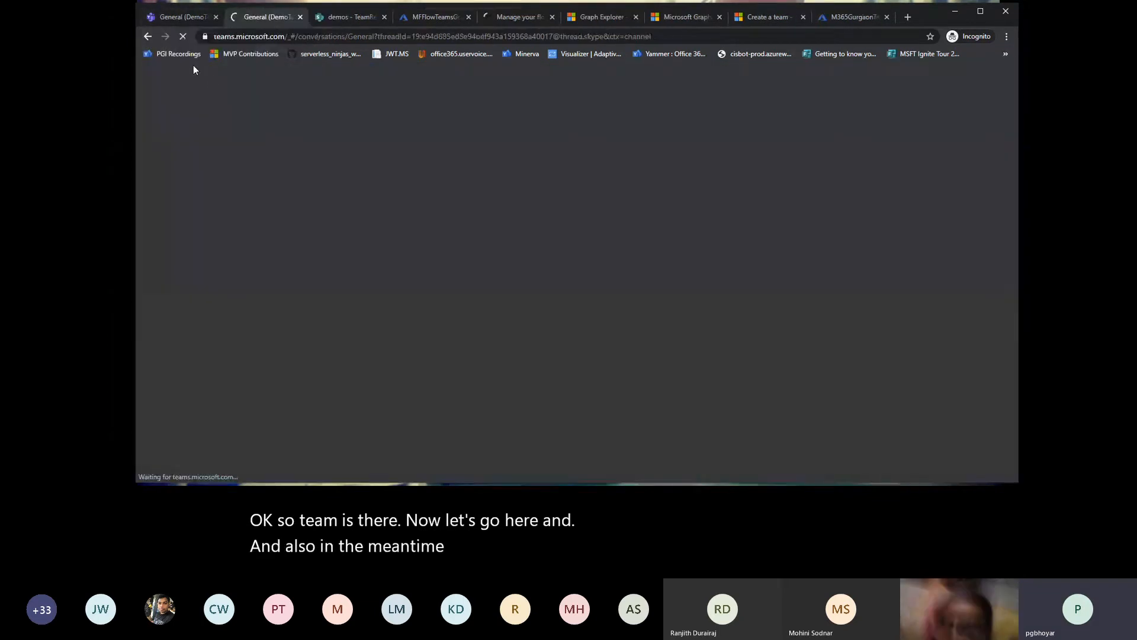
click(173, 17)
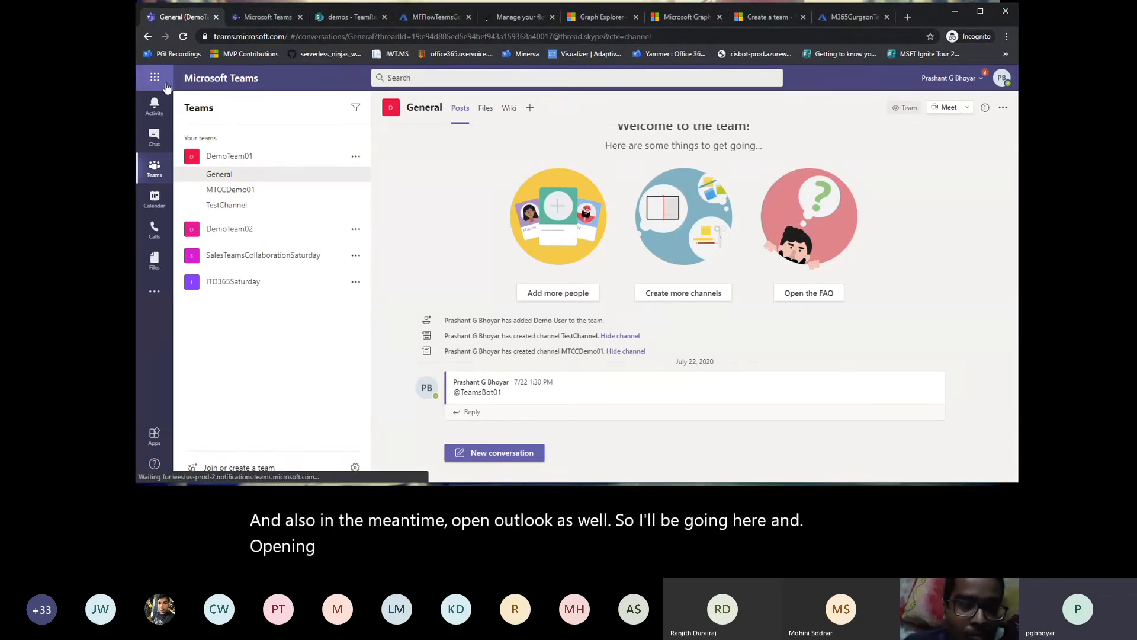
Step: Open Outlook from the Microsoft 365 apps and move its mailbox tab to the front of the browser tabs
click(156, 80)
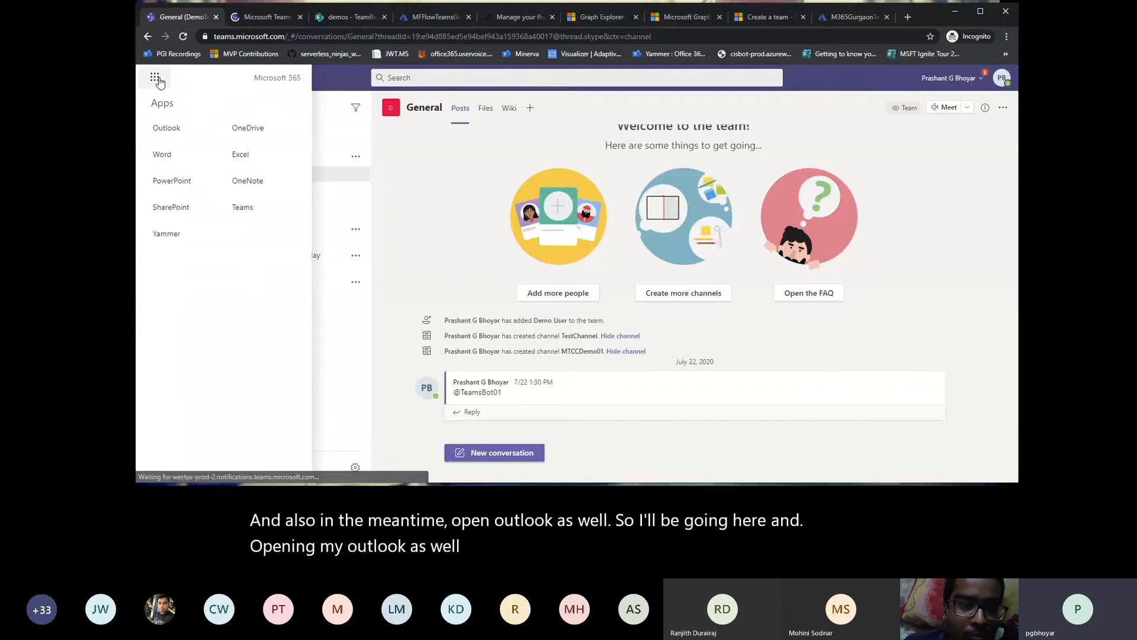
click(181, 130)
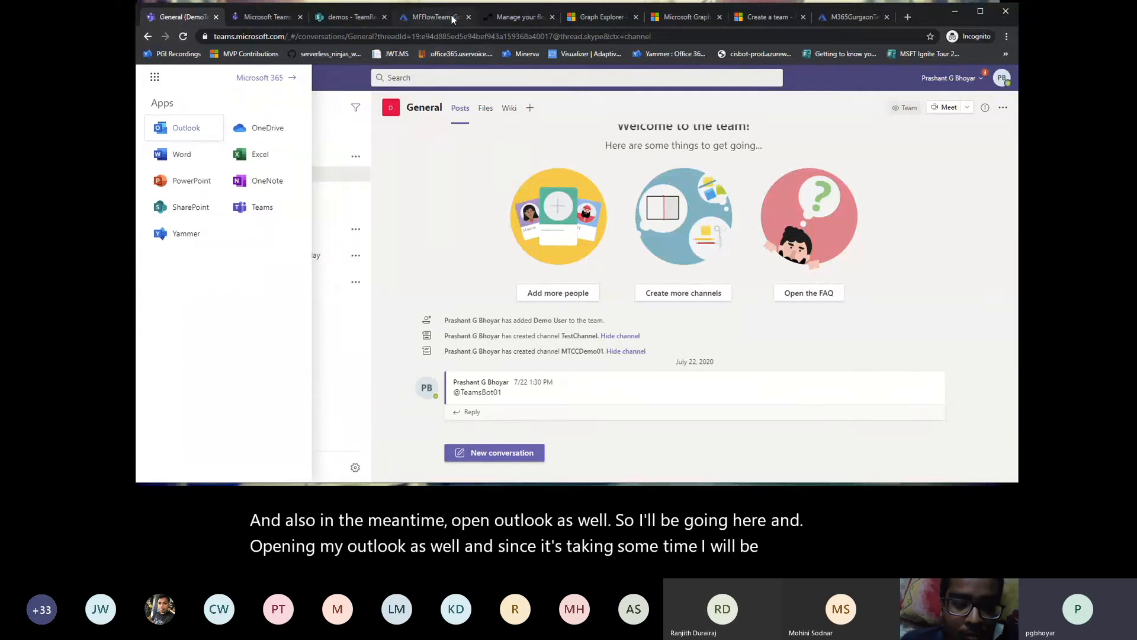
click(372, 17)
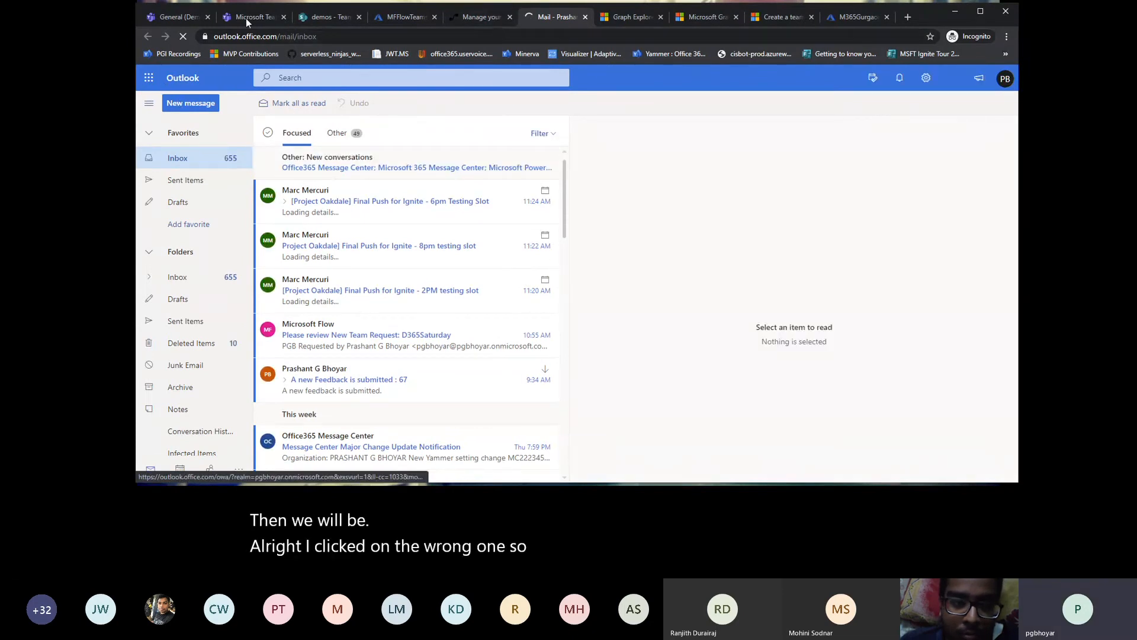
drag(556, 17, 184, 19)
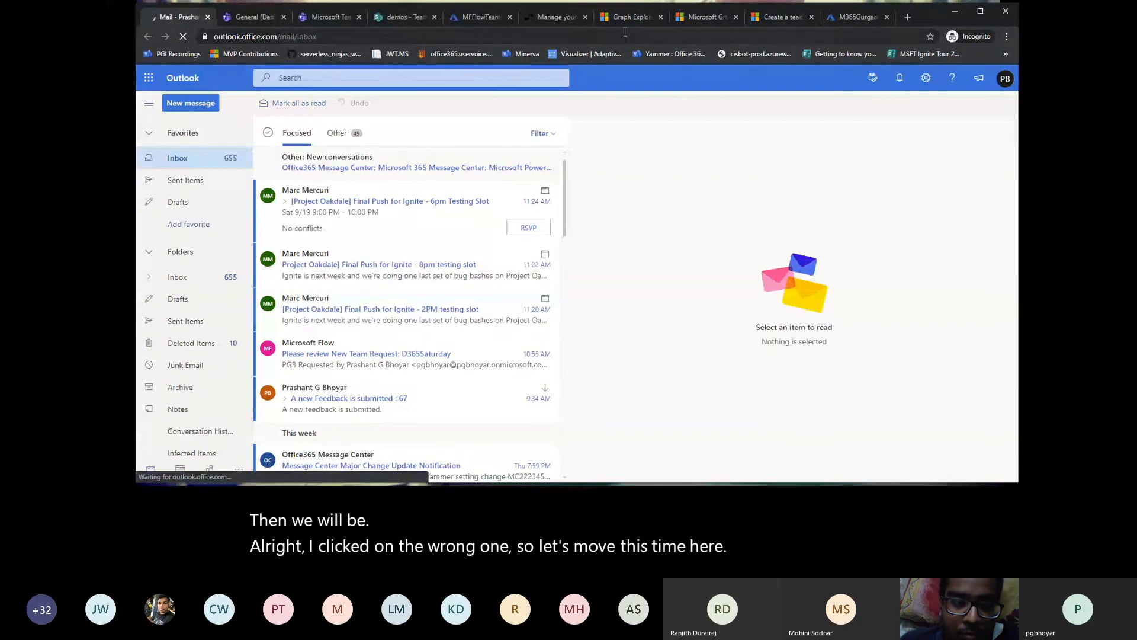
Step: Check the SPTeamRequestApproval run history again, reload the details page, and reopen the flow for editing
click(563, 17)
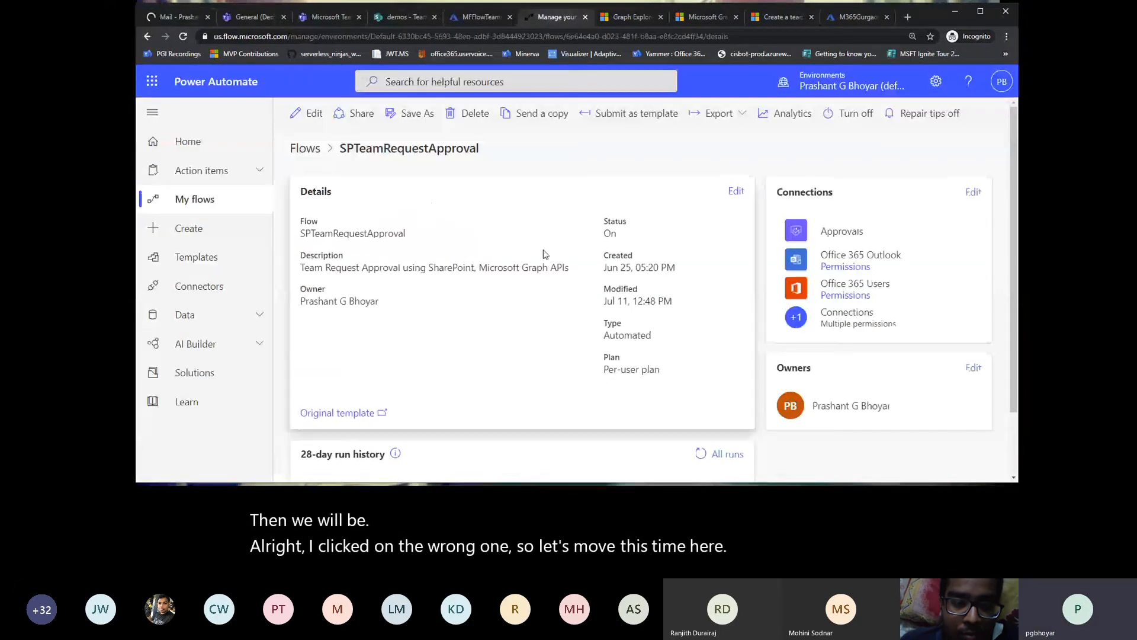
scroll(536, 289, down, 2)
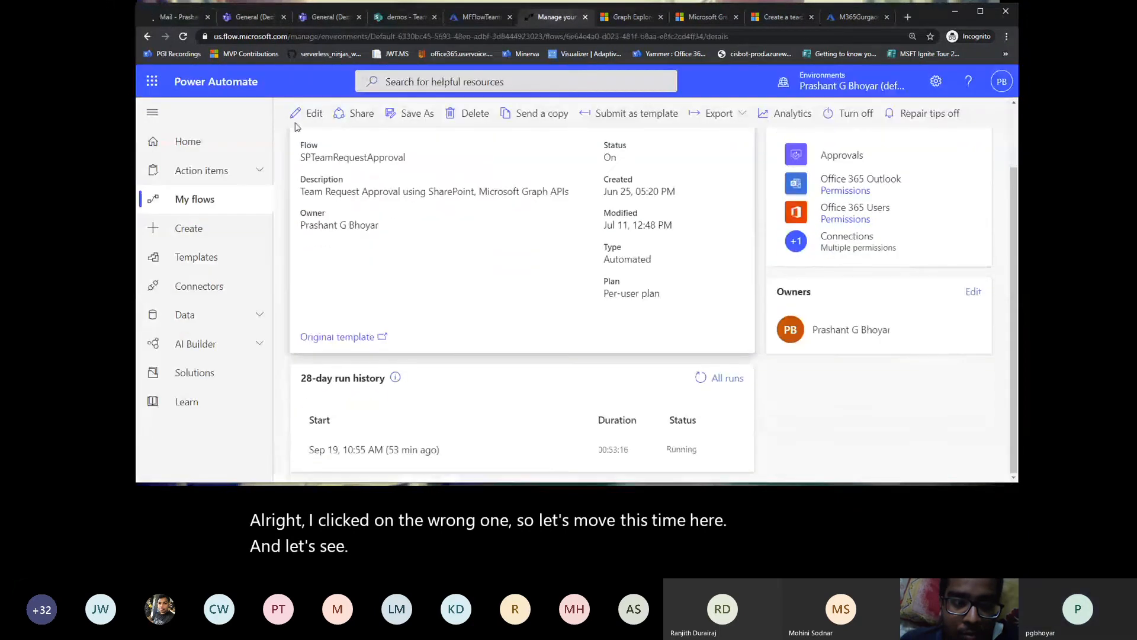
click(183, 36)
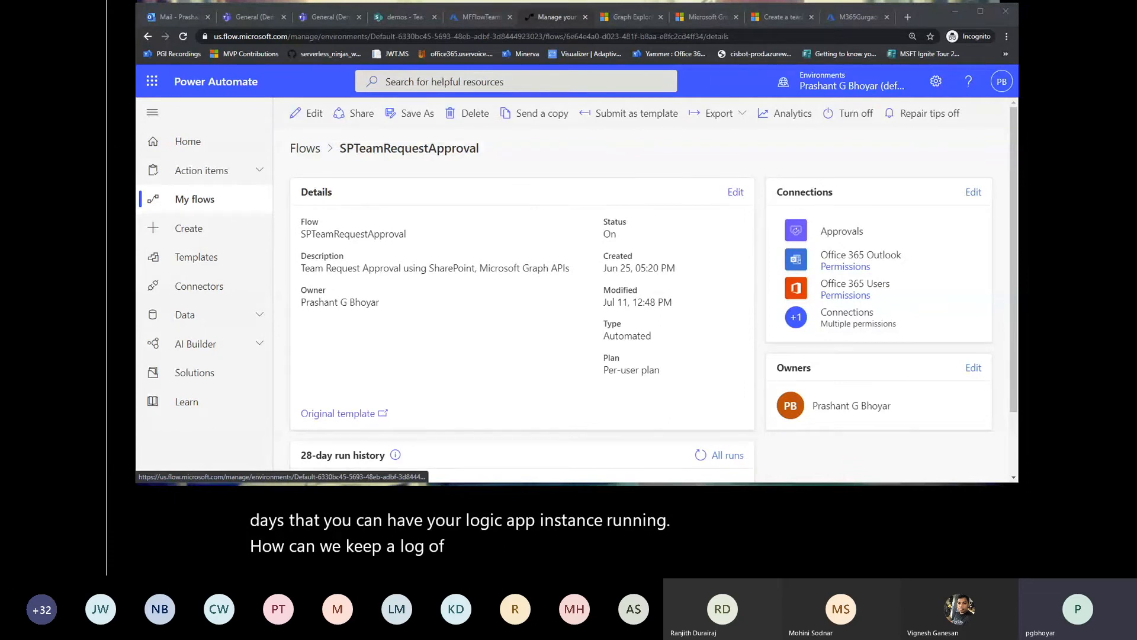
click(308, 117)
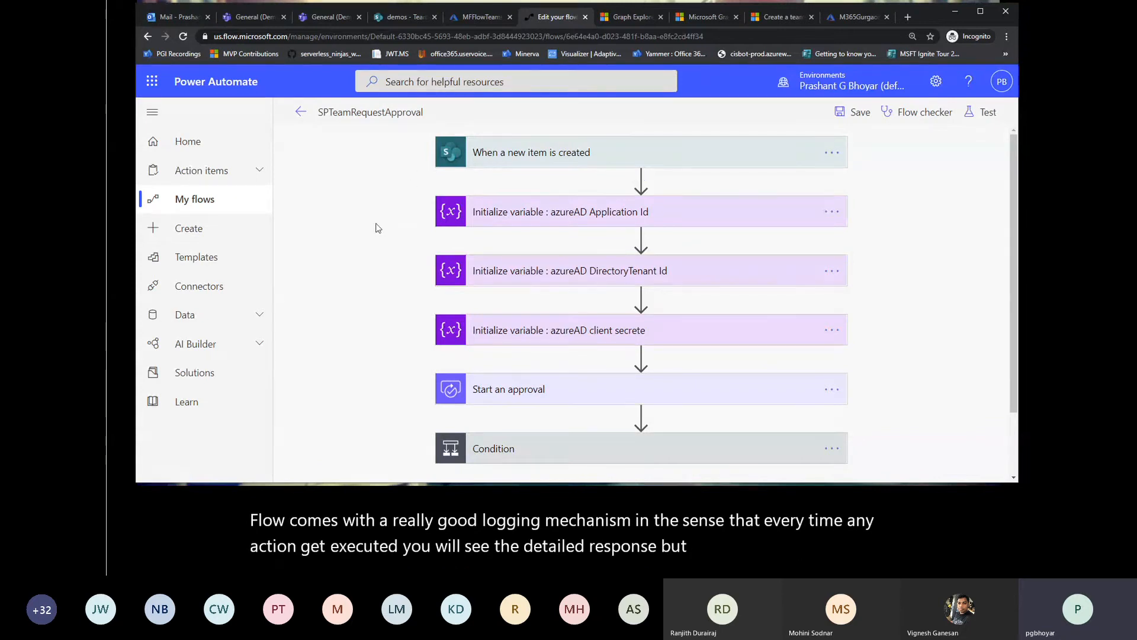
Step: Expand the "When a new item is created" trigger and open its title for renaming, leaving the name as it is
scroll(378, 228, down, 2)
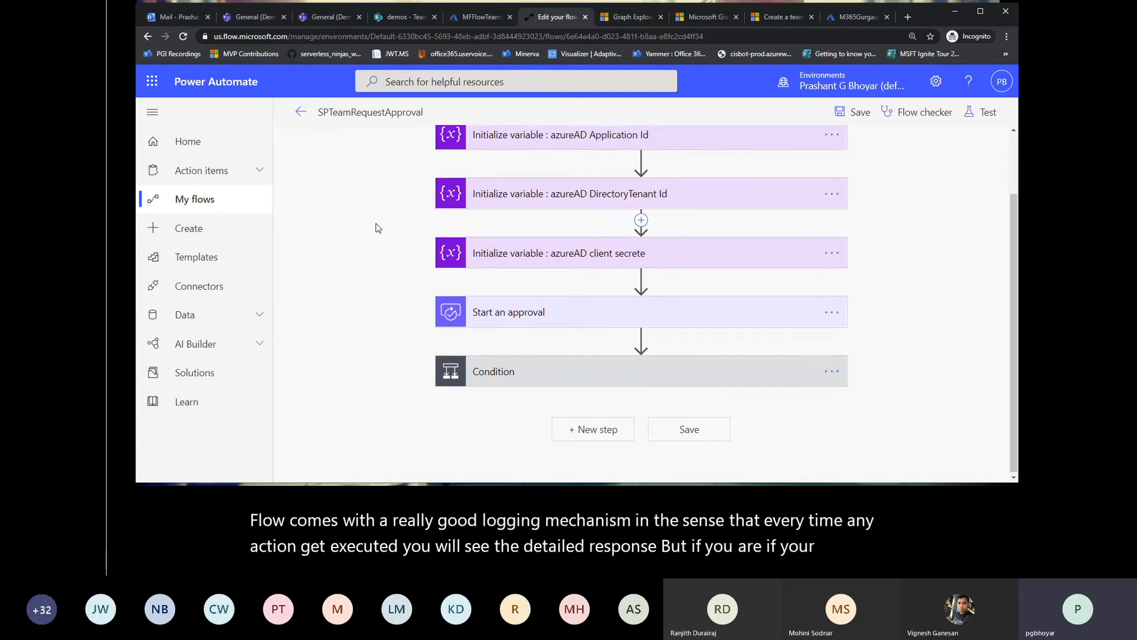
scroll(378, 228, up, 2)
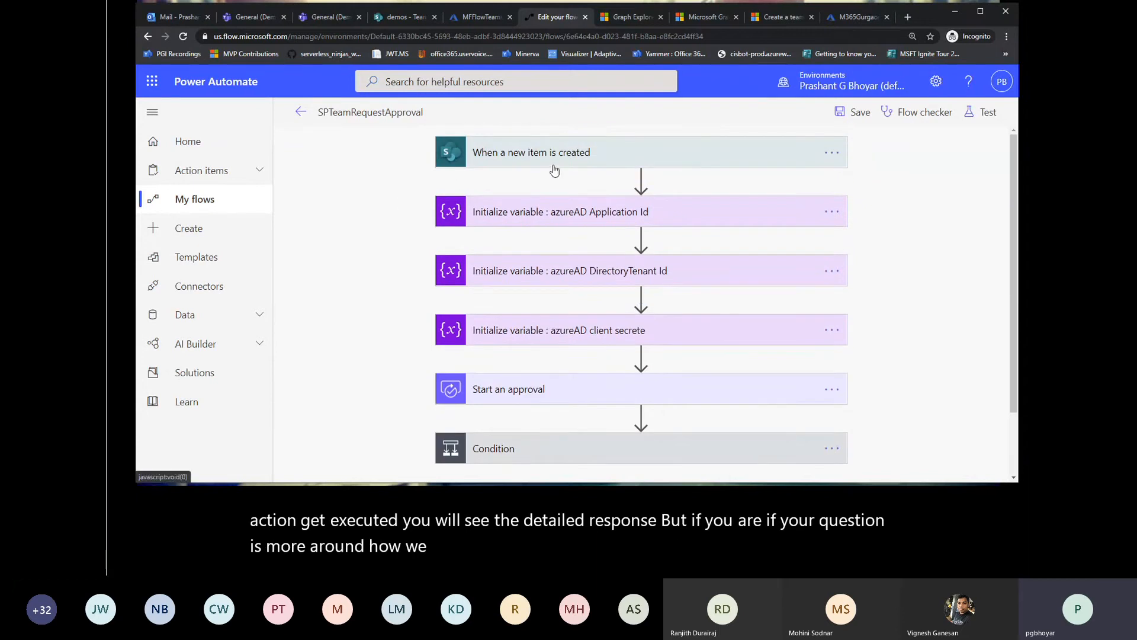
click(677, 163)
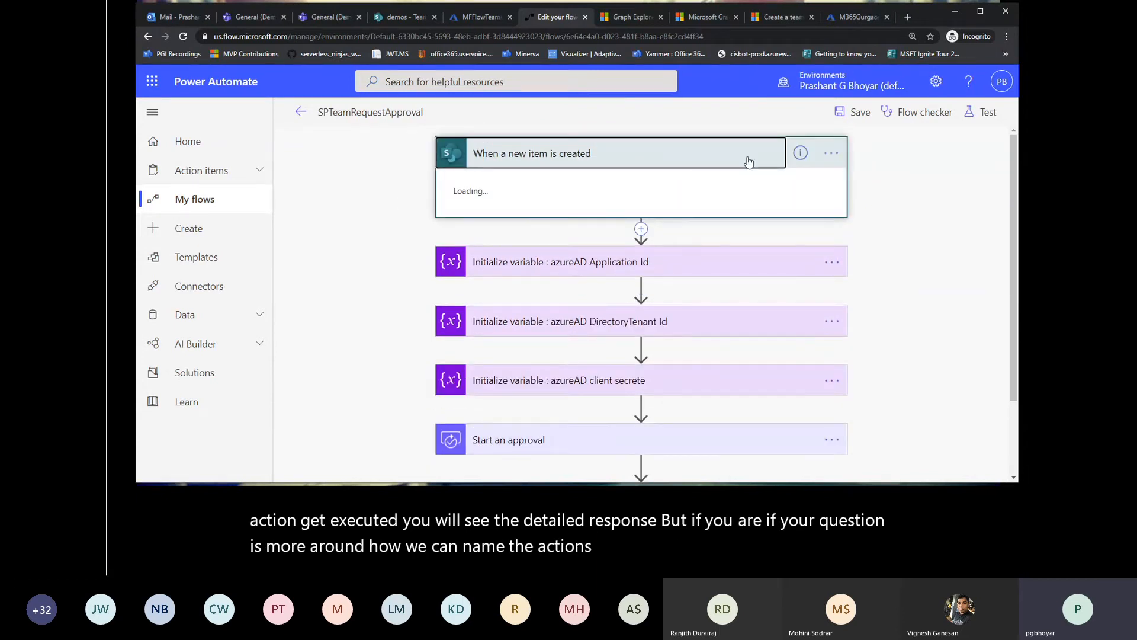
click(831, 153)
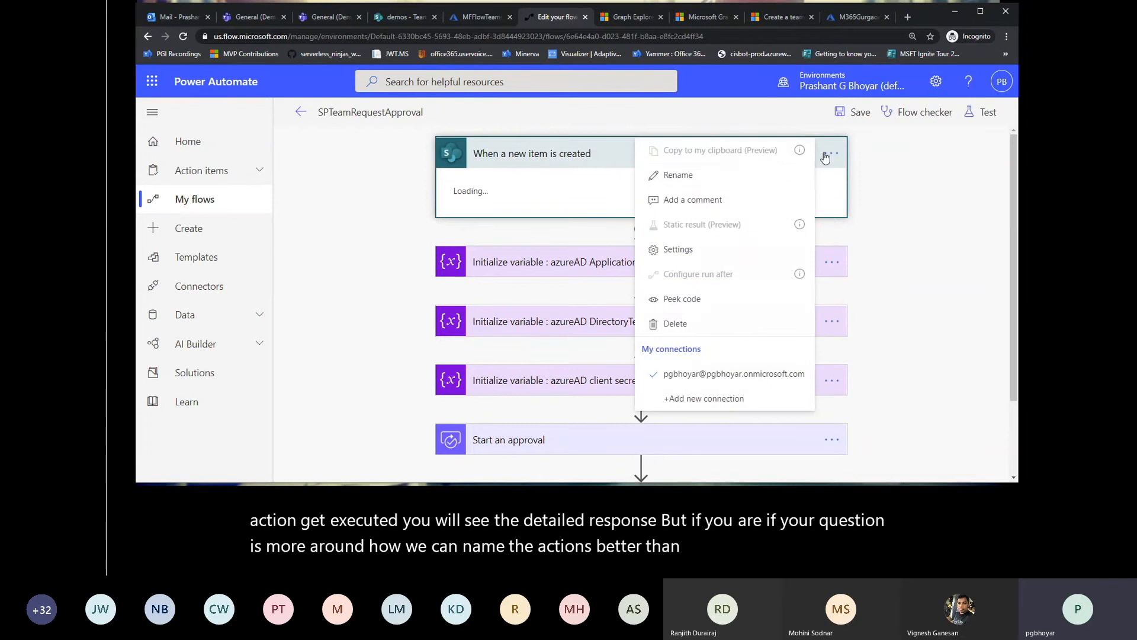
click(683, 181)
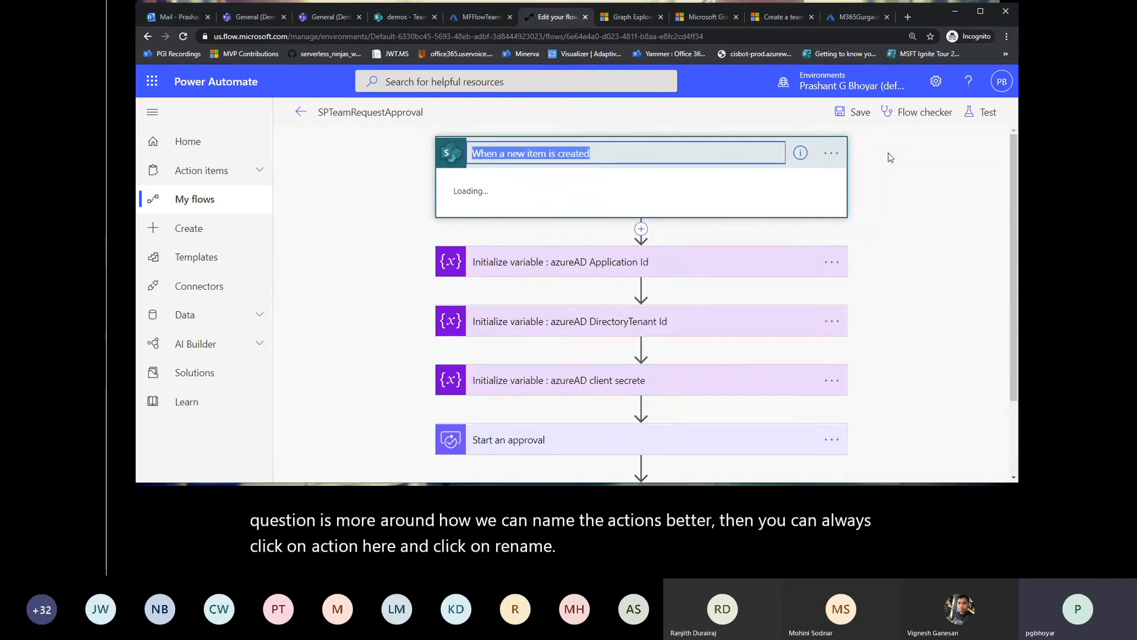
click(863, 152)
click(831, 153)
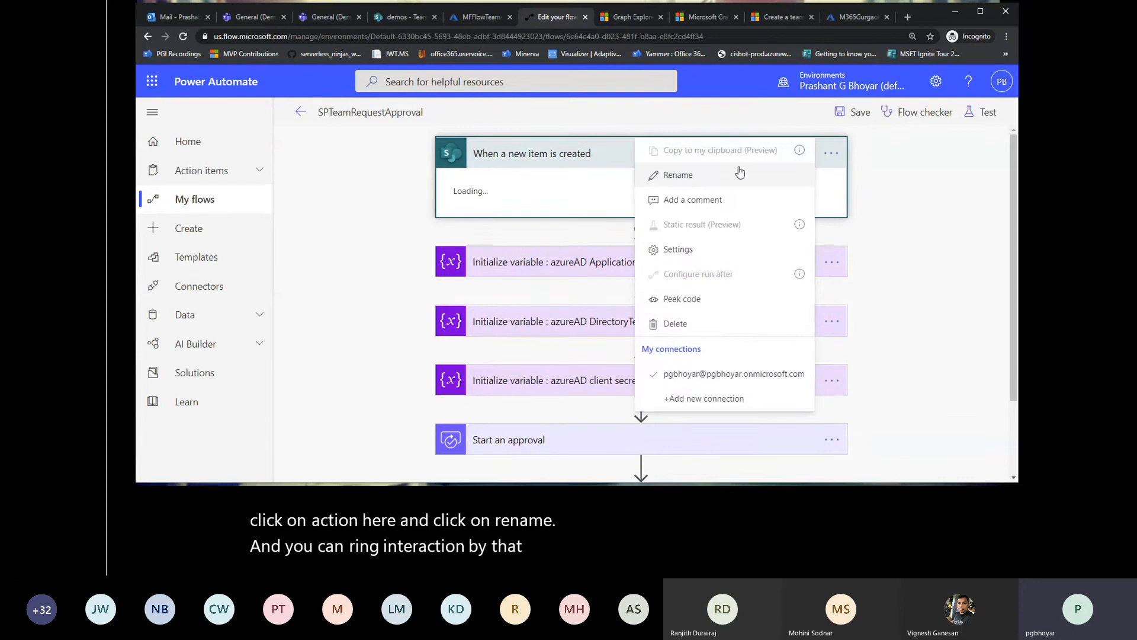
click(679, 176)
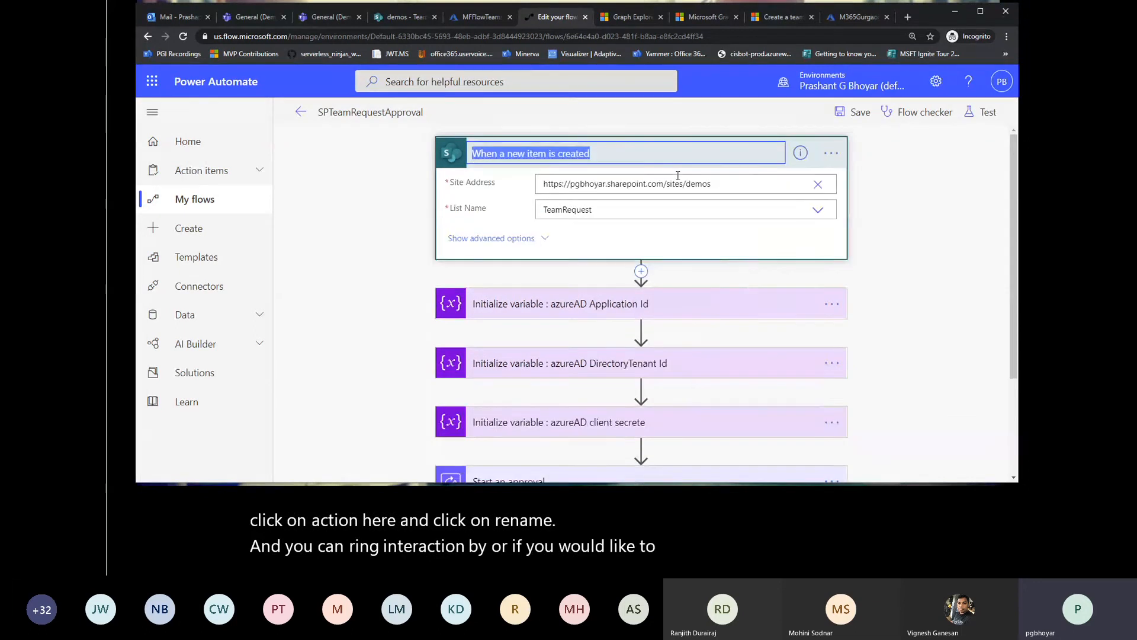
Step: Open a comment field on the "When a new item is created" trigger and leave it empty
click(831, 153)
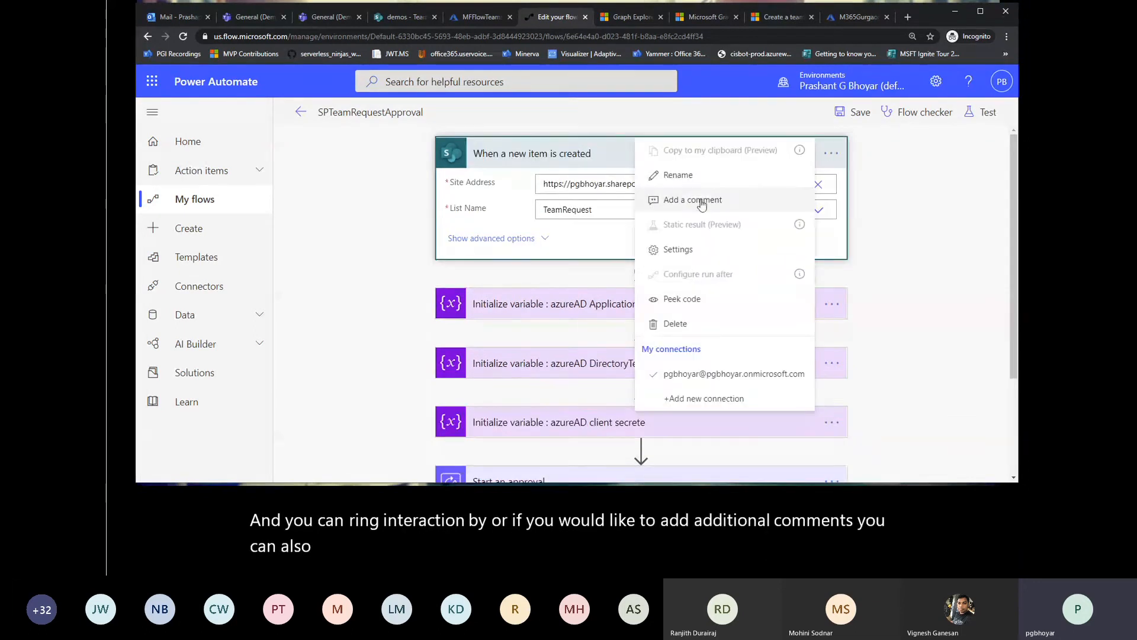
click(702, 201)
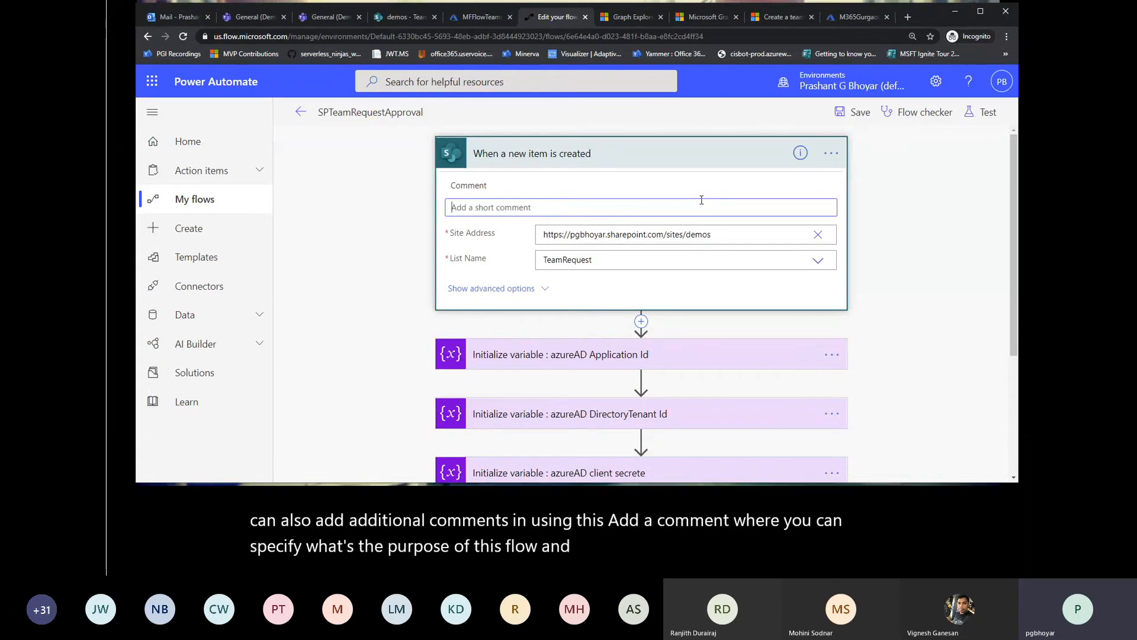
click(389, 198)
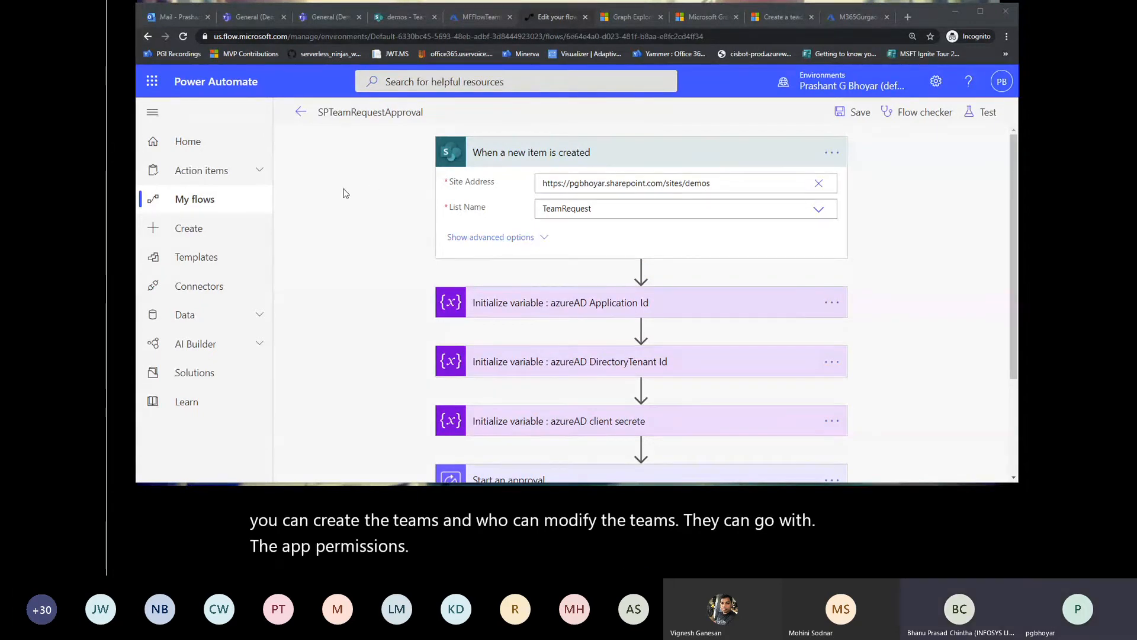
Step: Leave the flow editor despite its errors, then reload the SPTeamRequestApproval details page and check the run history
click(302, 113)
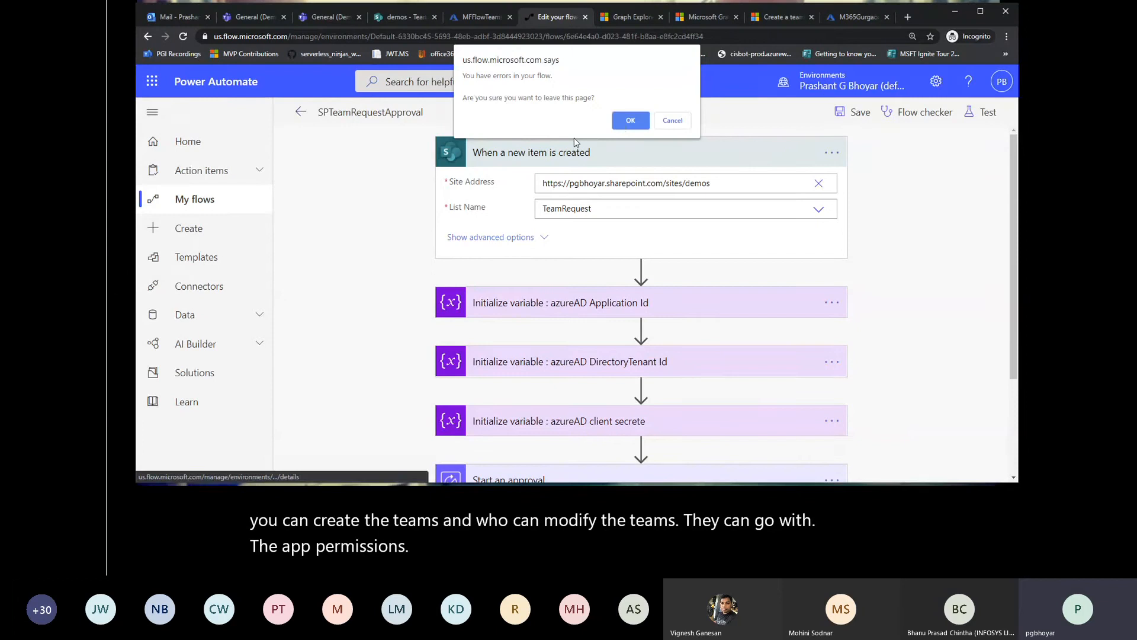
click(623, 119)
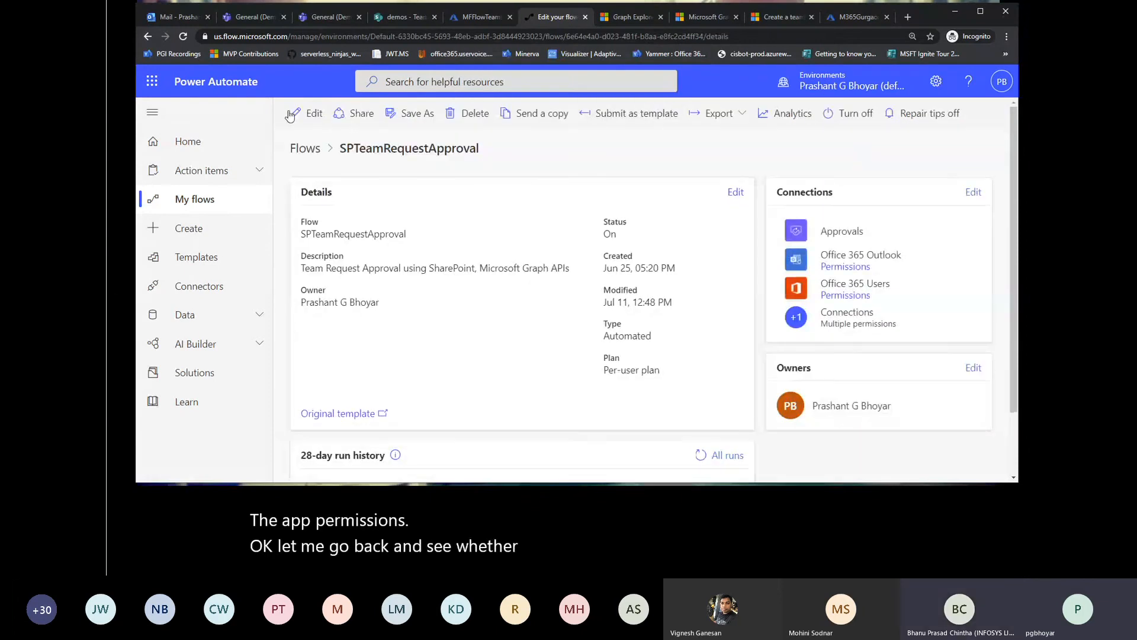
click(183, 36)
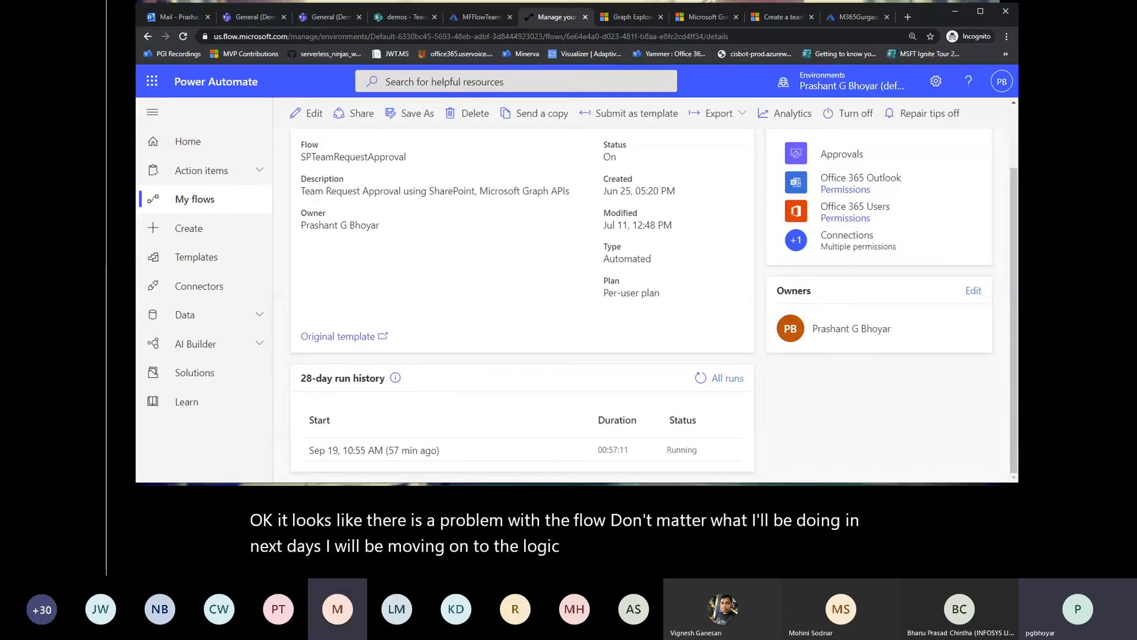
key(alt+Tab)
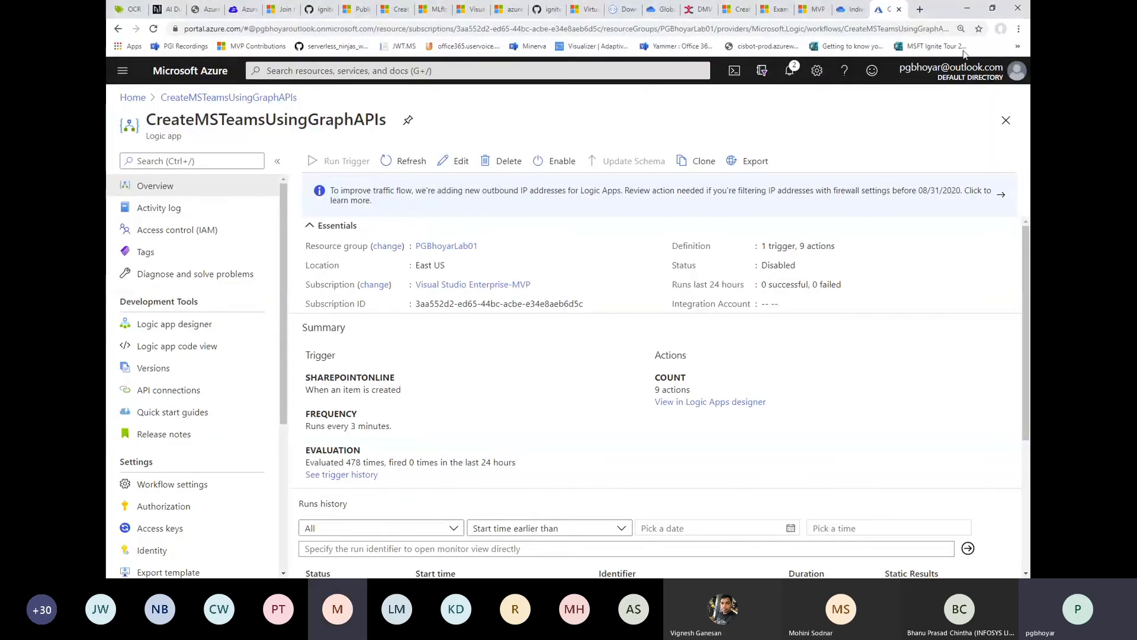
click(969, 7)
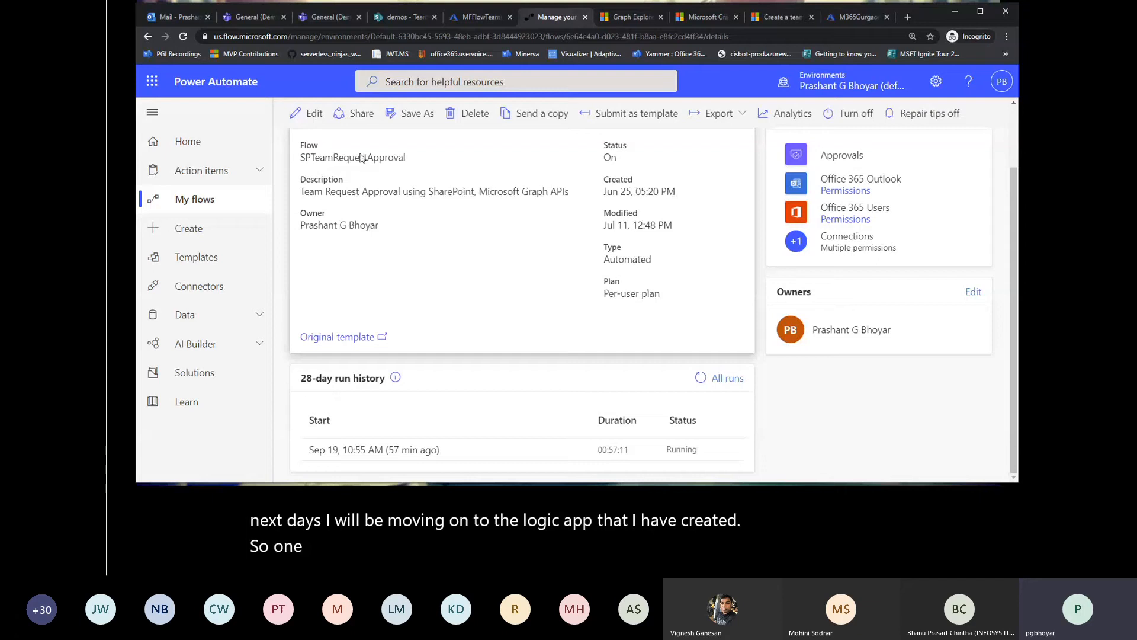
Step: Reopen the SPTeamRequestApproval flow for editing and expand its Condition to show the end of the approval branch
click(309, 114)
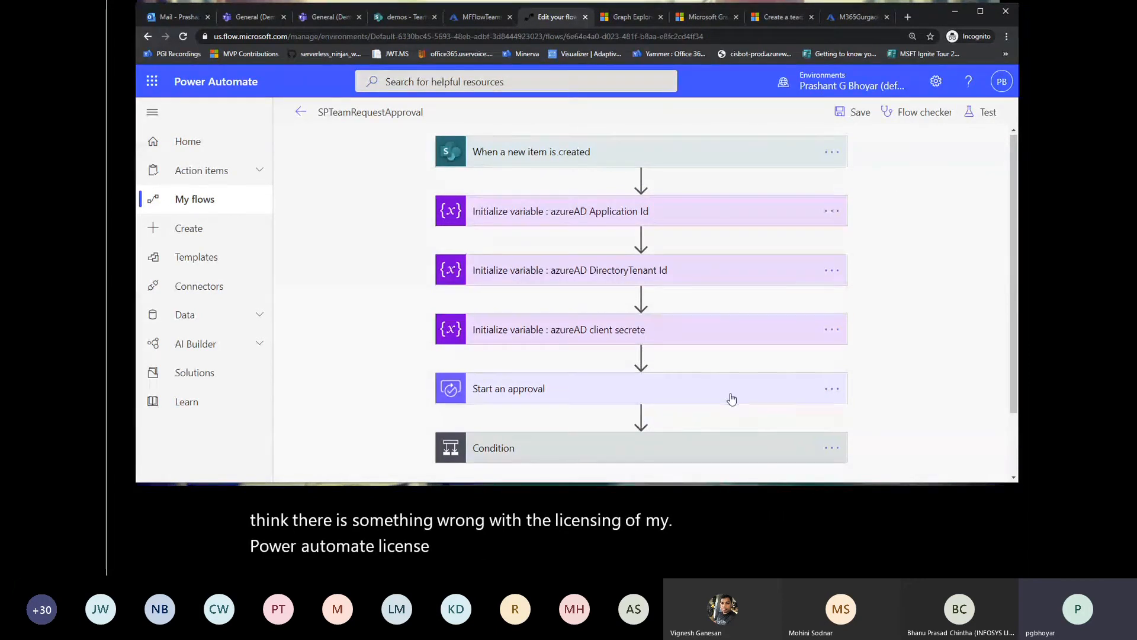
scroll(732, 398, down, 2)
click(649, 376)
scroll(605, 336, down, 10)
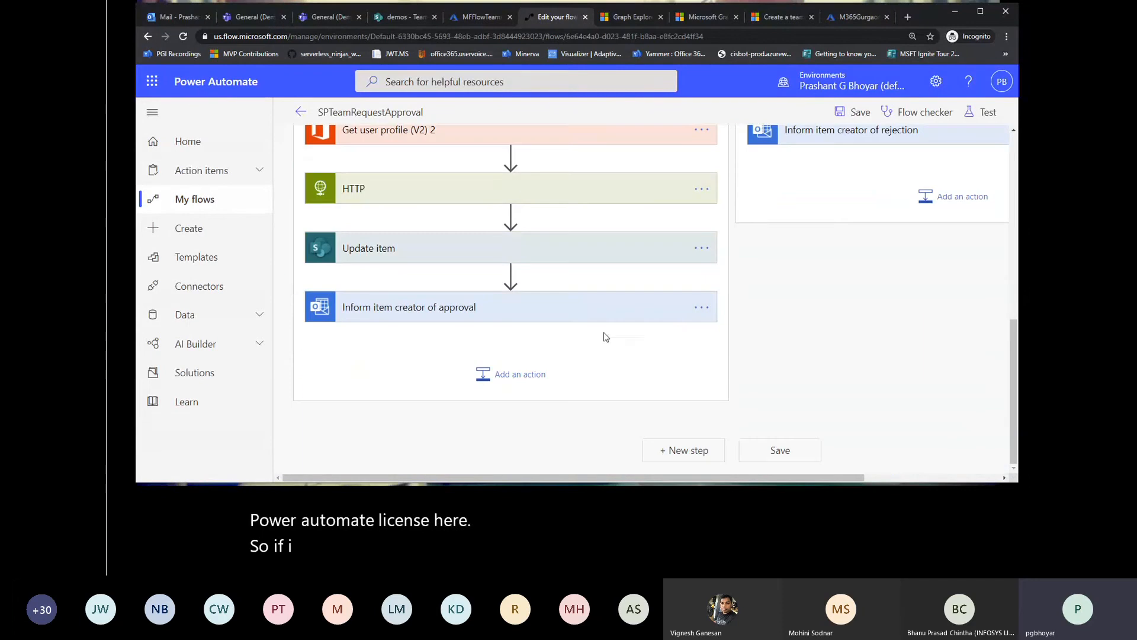
Step: Insert a new action between "Get user profile (V2) 2" and HTTP, and search the available actions for "http"
click(510, 155)
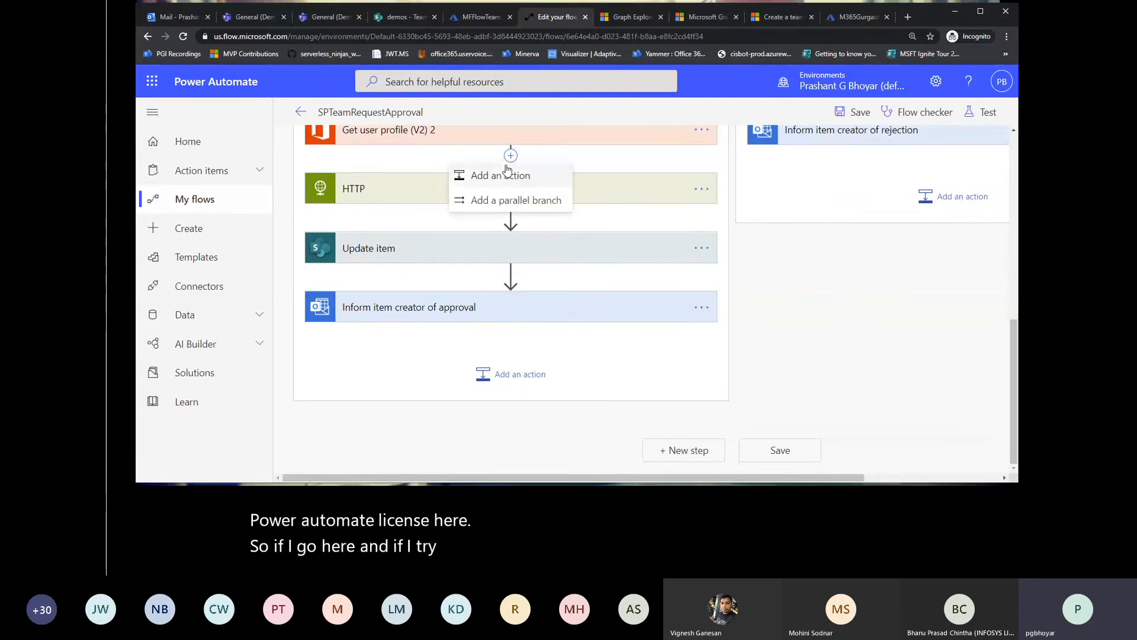
click(506, 174)
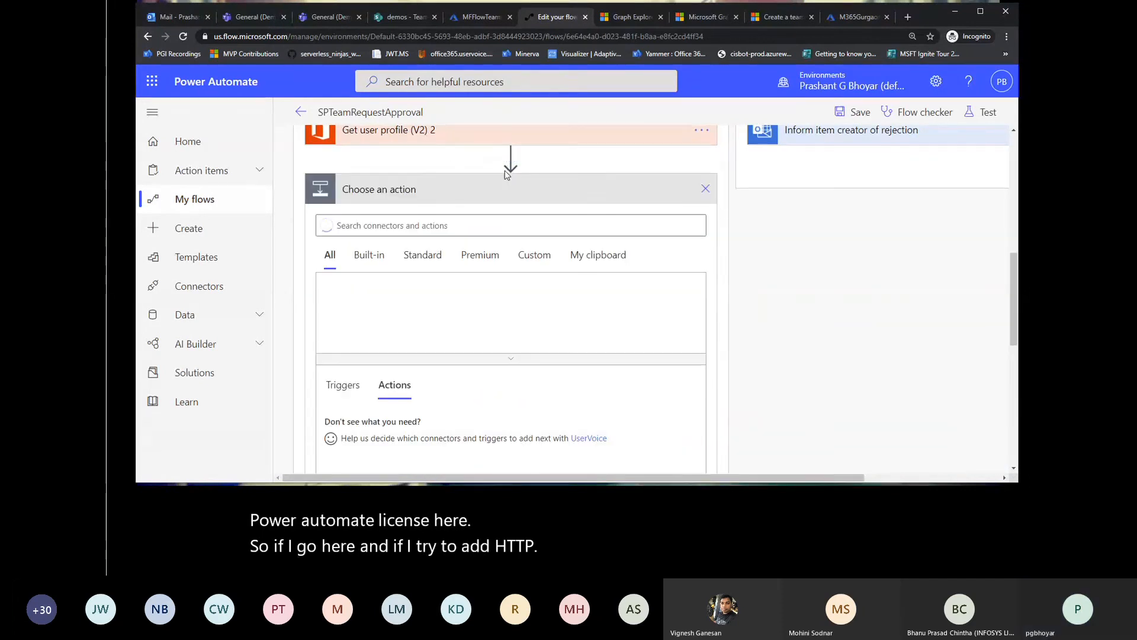
click(416, 228)
text(http)
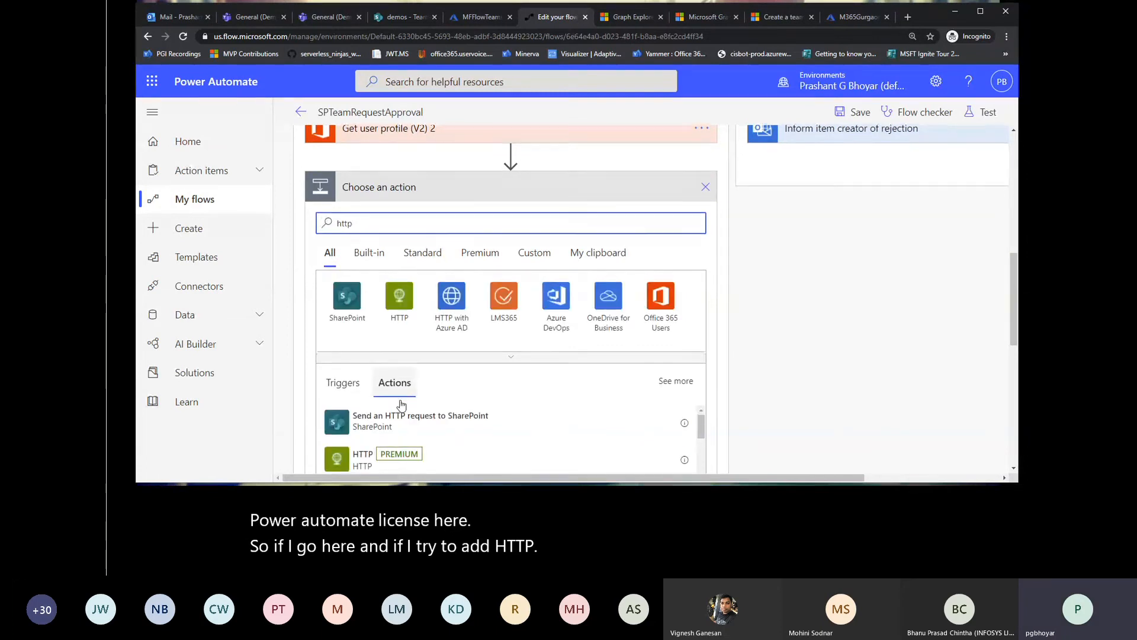
scroll(401, 405, down, 2)
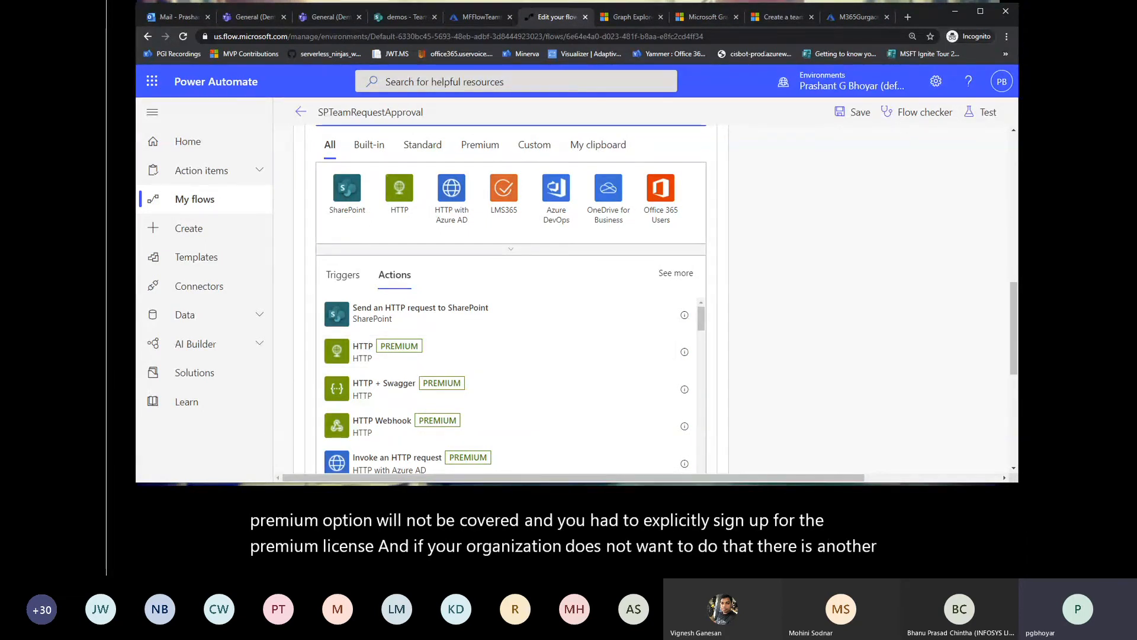
Step: Switch to the Azure portal, enable the CreateMSTeamsUsingGraphAPIs logic app, and open it for editing in the designer
key(alt+Tab)
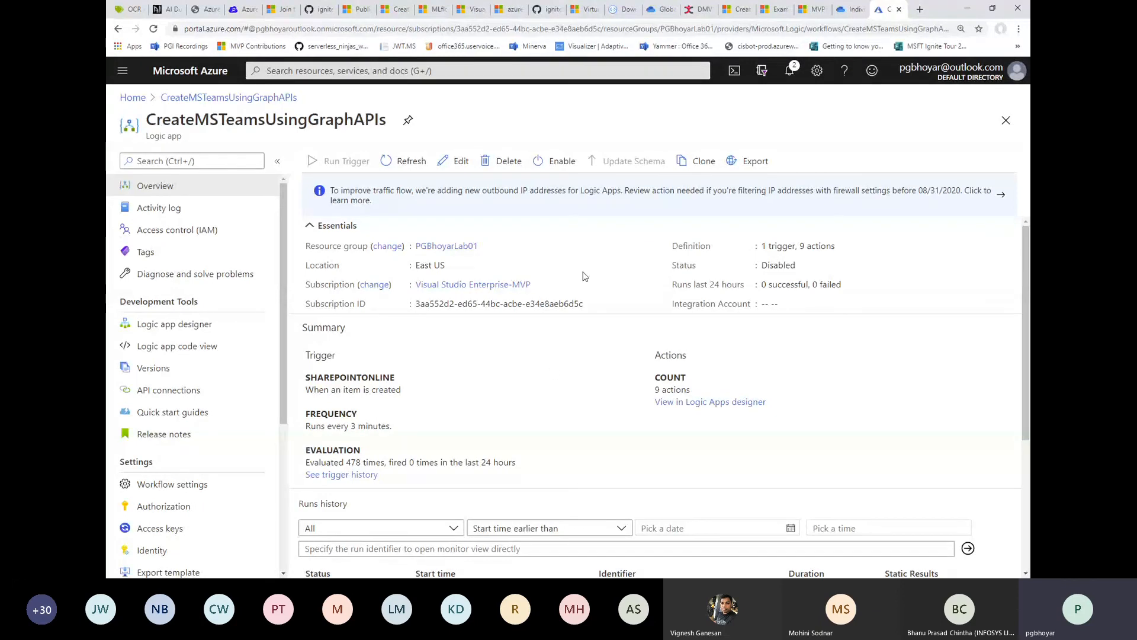
click(560, 165)
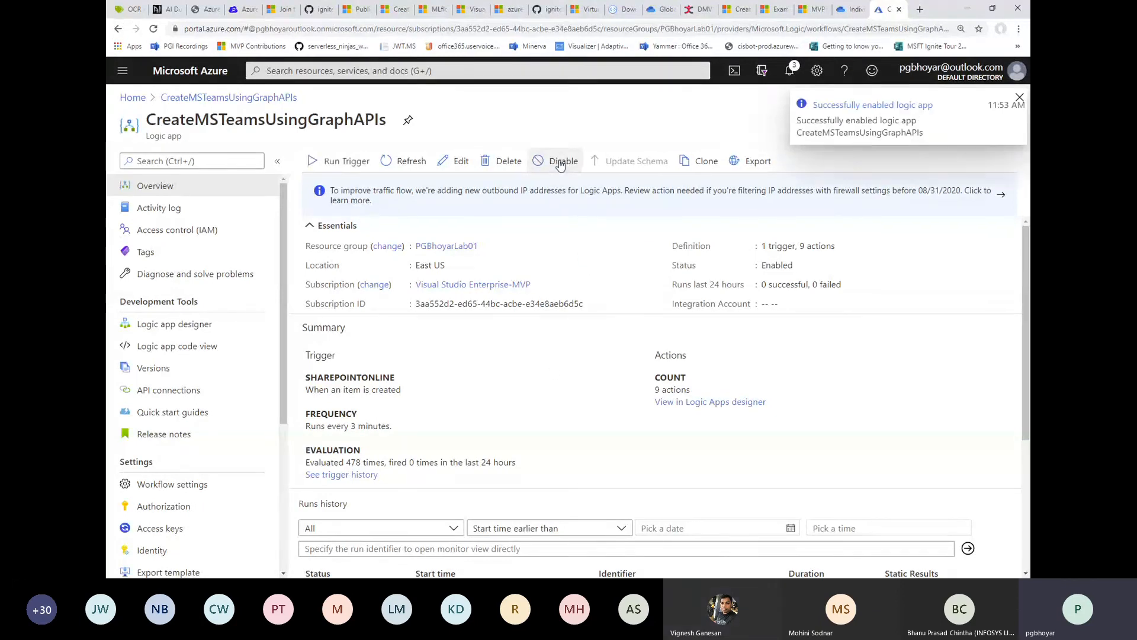
click(461, 161)
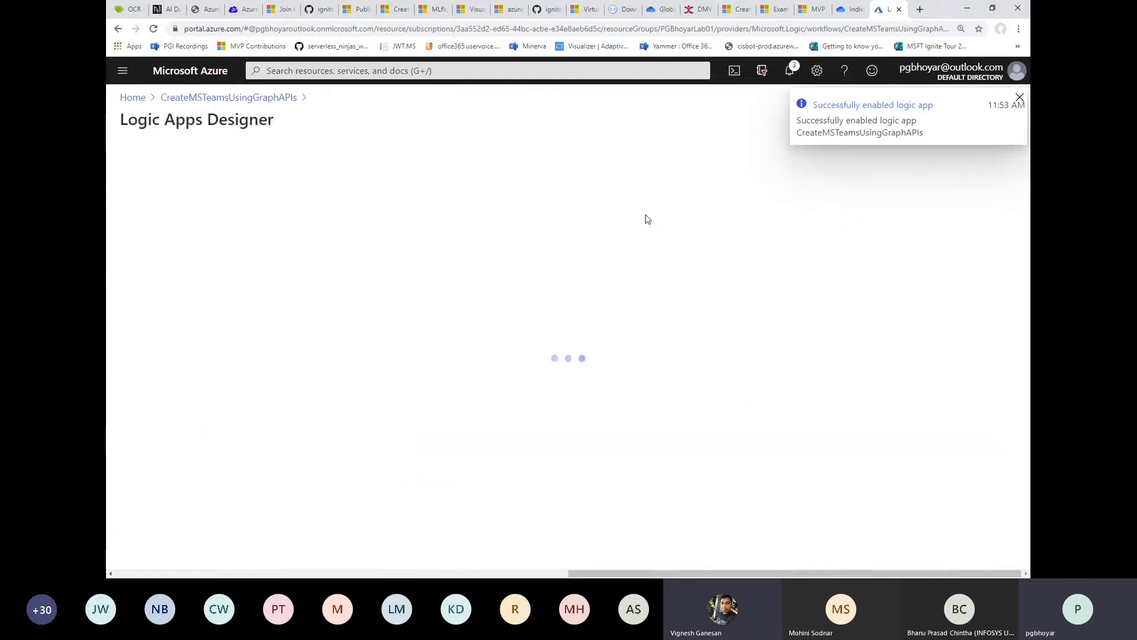